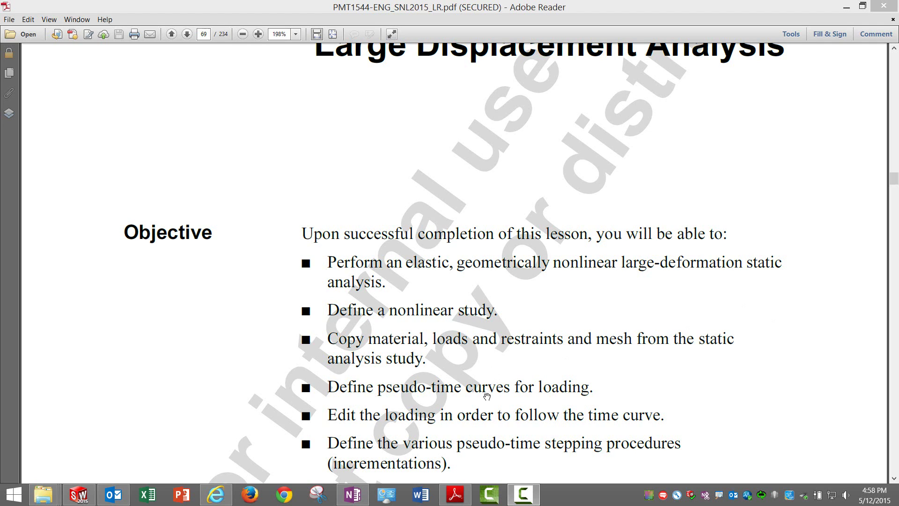
- Scroll the lesson PDF past the Lesson 1 objectives to the 'Case Study: Hose Clamp' page
left_click(524, 499)
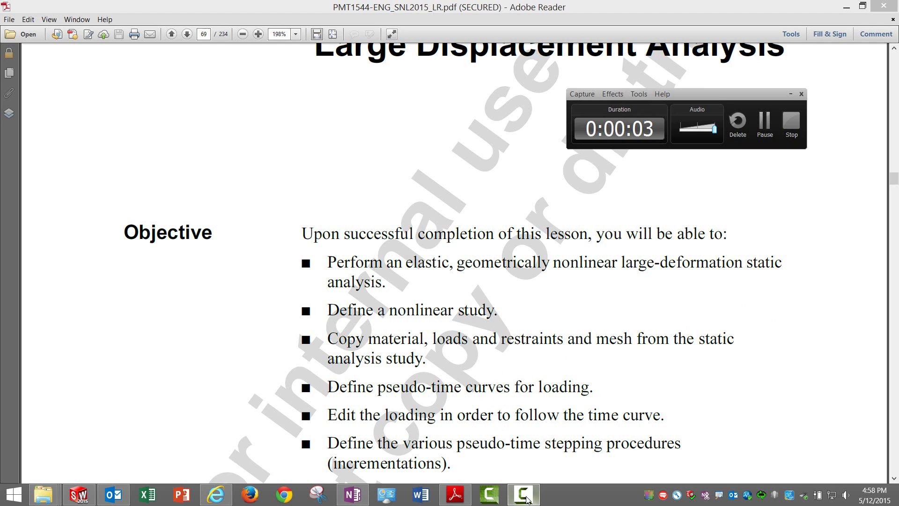
left_click(524, 499)
scroll(262, 243, "up", 5)
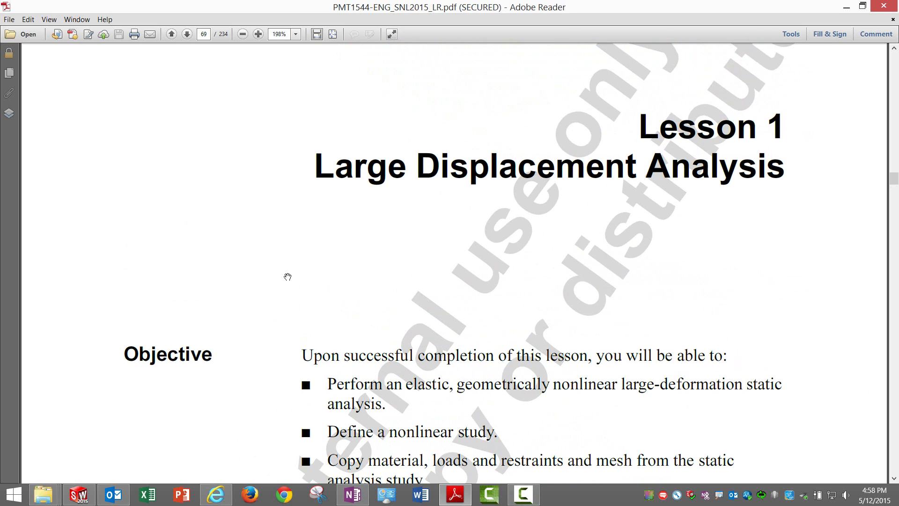
scroll(287, 277, "down", 4)
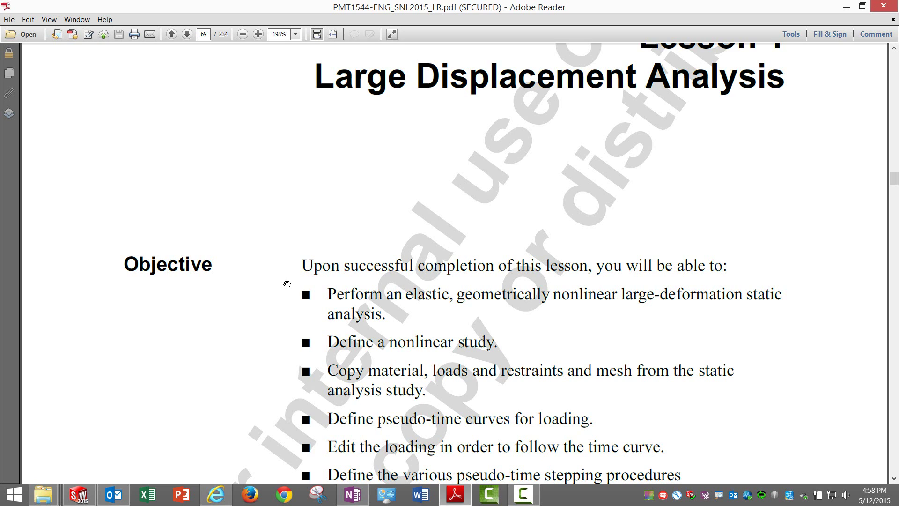
scroll(266, 283, "down", 3)
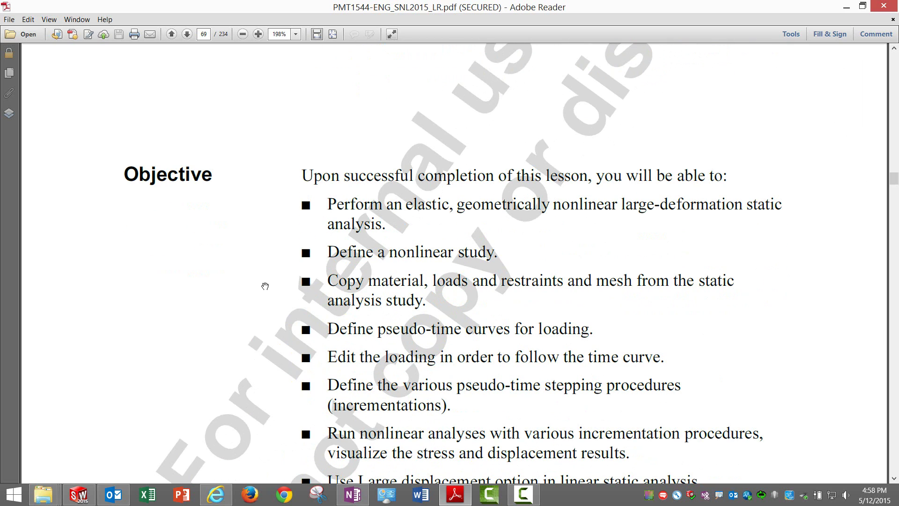
scroll(604, 235, "down", 2)
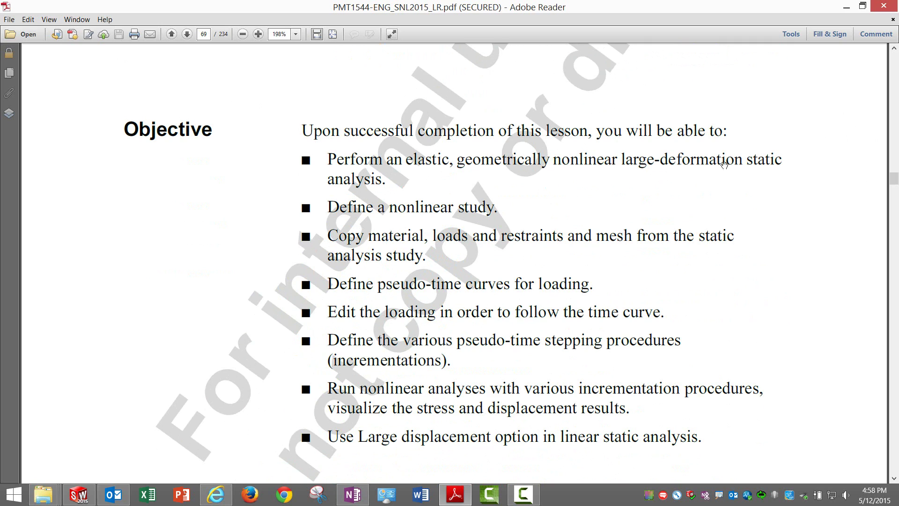
scroll(423, 264, "down", 2)
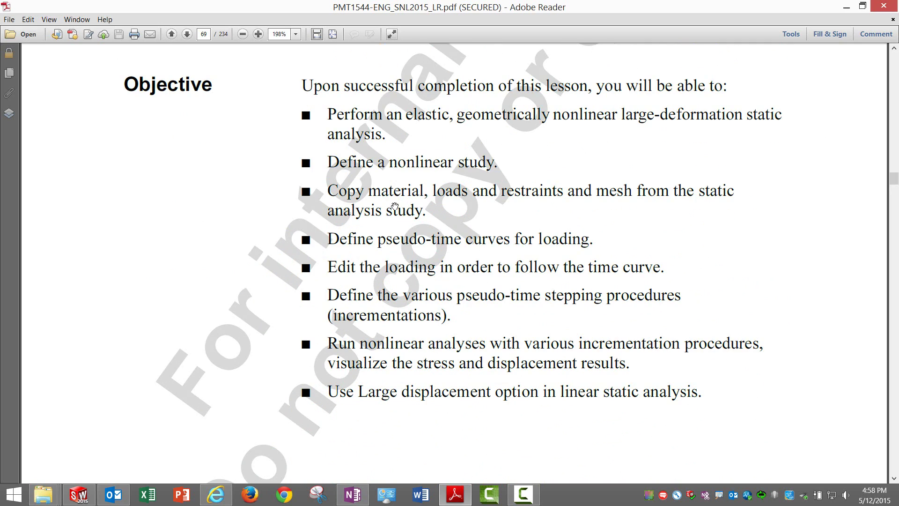
scroll(394, 206, "down", 2)
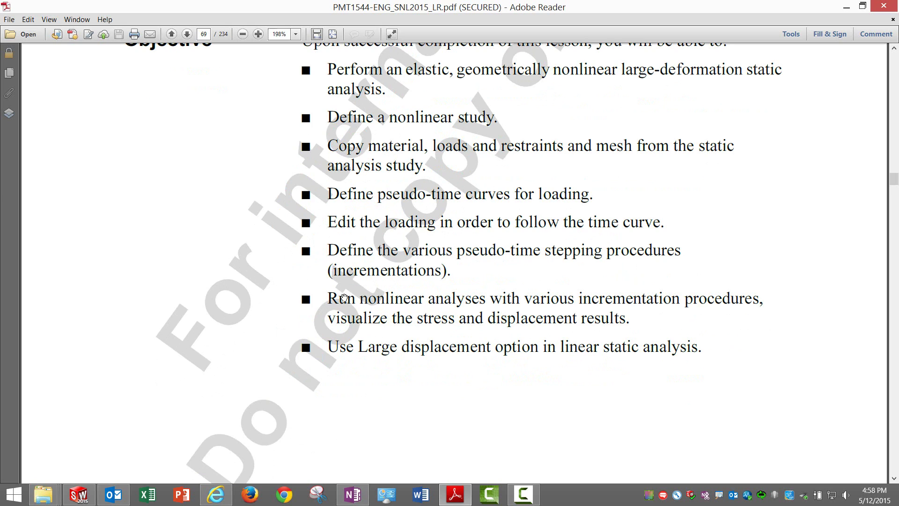
scroll(359, 328, "down", 2)
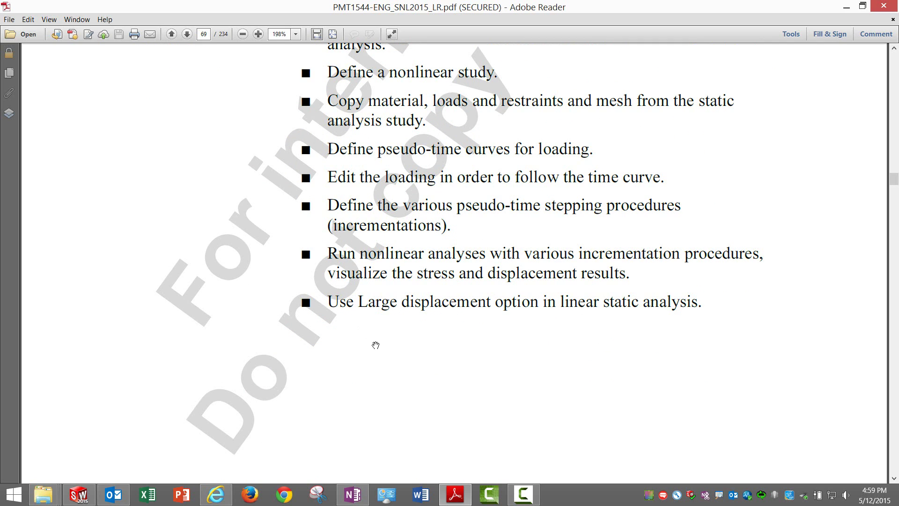
scroll(376, 345, "down", 5)
- Read page 70's Problem Statement, Stages in the Process and the start of Linear Static Analysis
scroll(376, 352, "down", 14)
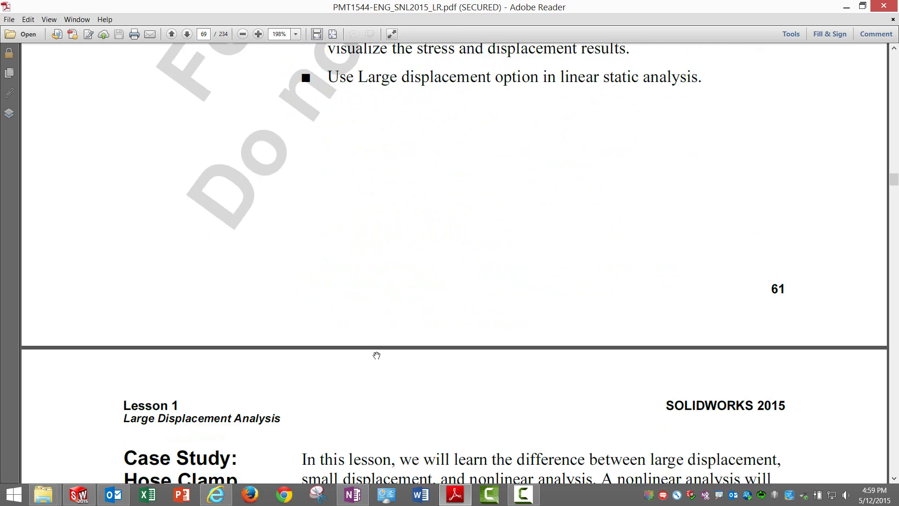
scroll(376, 355, "down", 6)
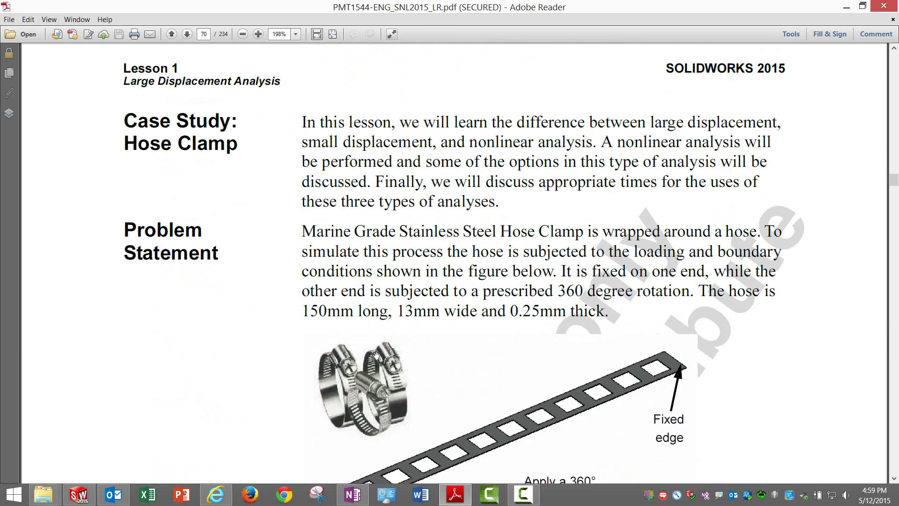
scroll(377, 355, "down", 5)
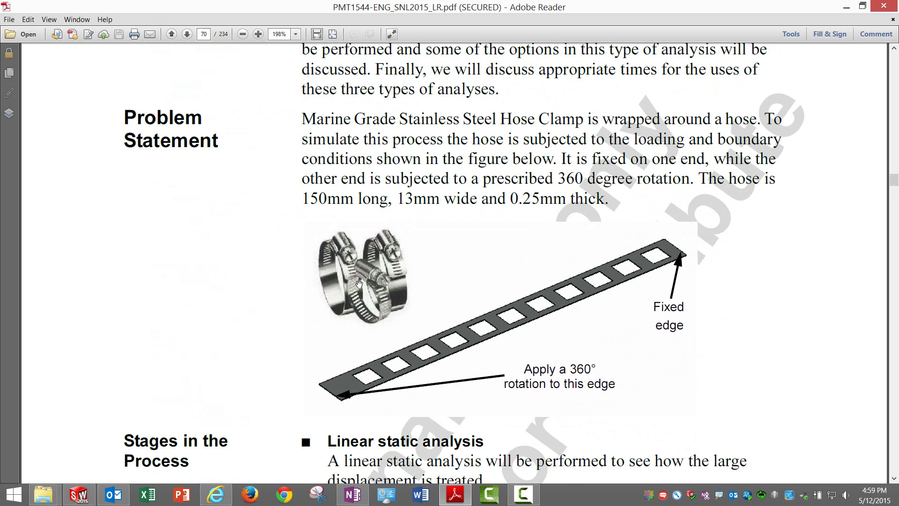
scroll(359, 283, "down", 1)
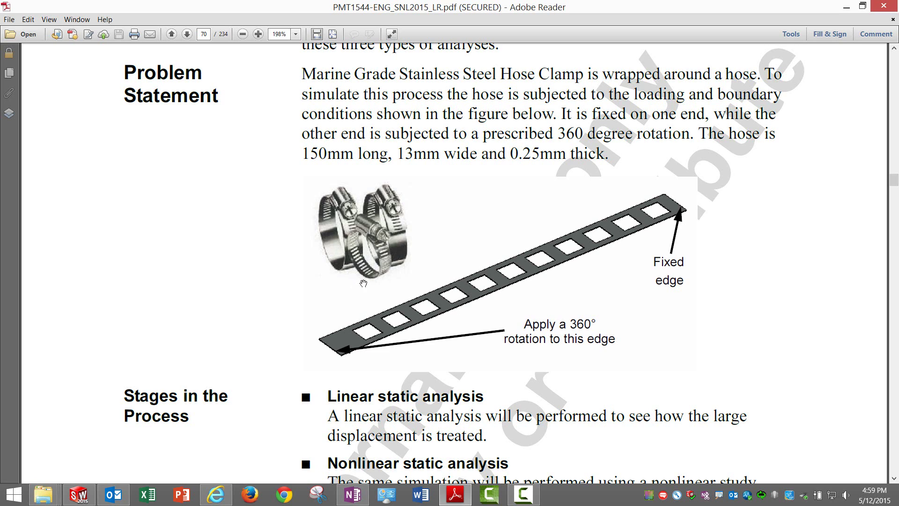
scroll(364, 283, "down", 2)
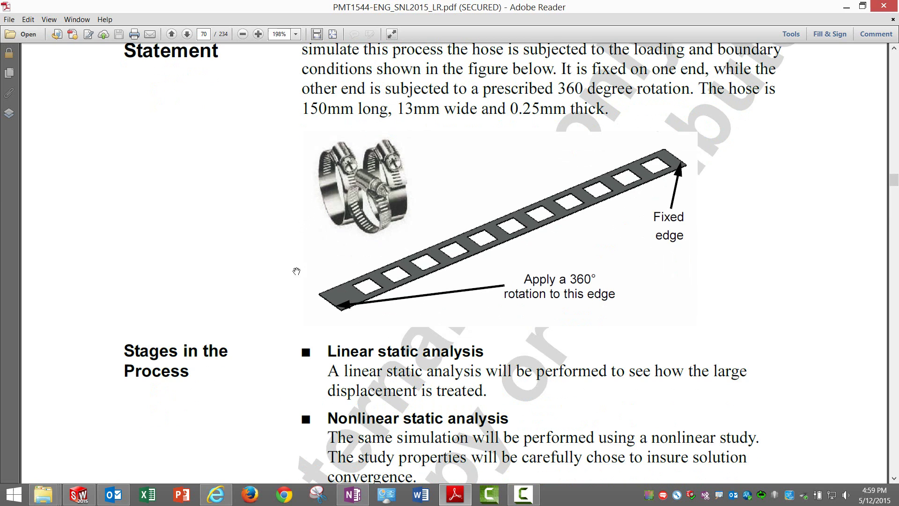
scroll(295, 291, "down", 1)
scroll(295, 291, "down", 6)
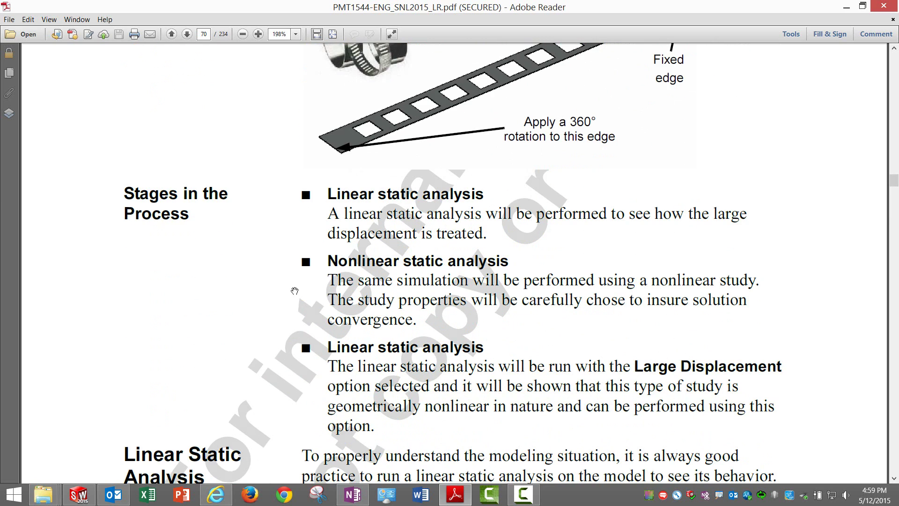
scroll(294, 291, "down", 3)
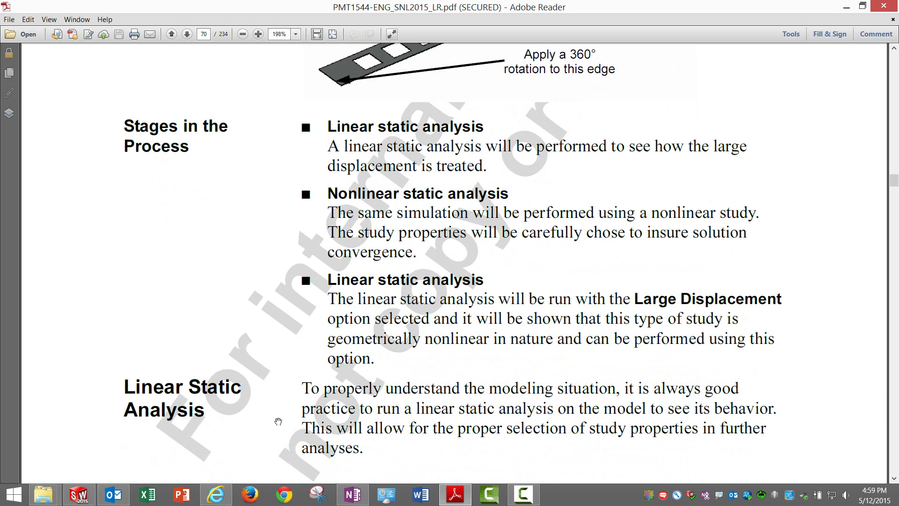
- Bring the hose-clamp part forward and inspect the LPattern1 slot cut-outs on the strip
left_click(79, 494)
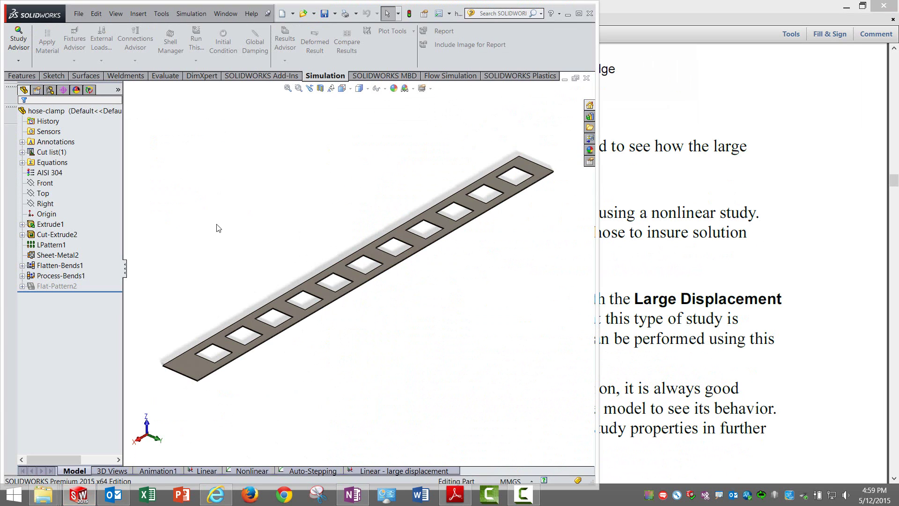
left_click(204, 470)
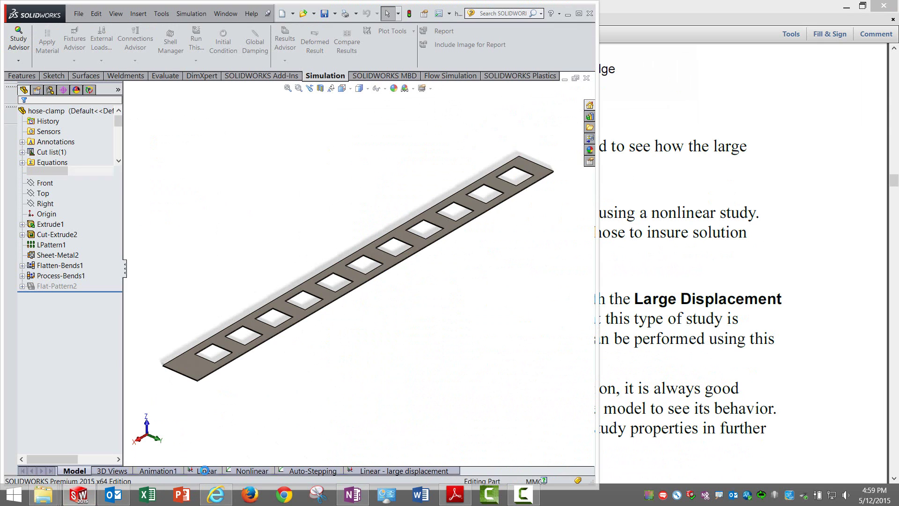
middle_click_drag(250, 247, 262, 281)
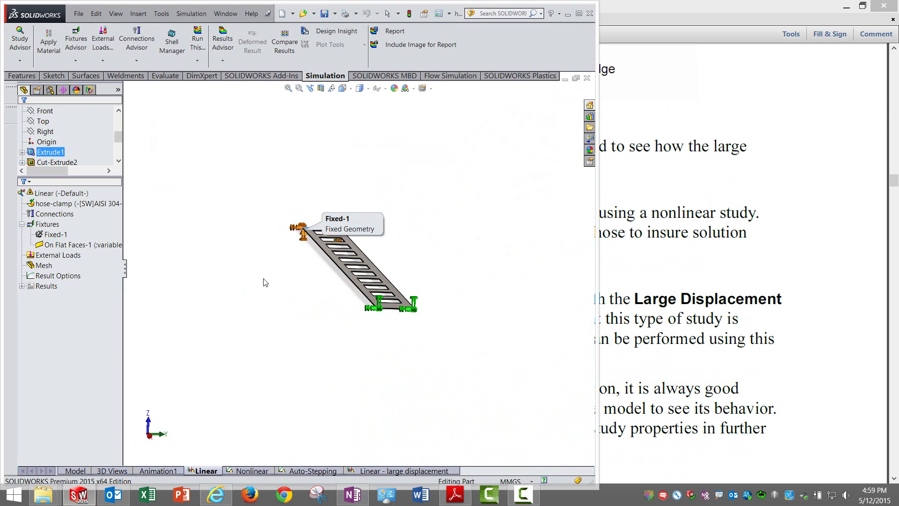
left_click(75, 470)
left_click(77, 276)
left_click(52, 245)
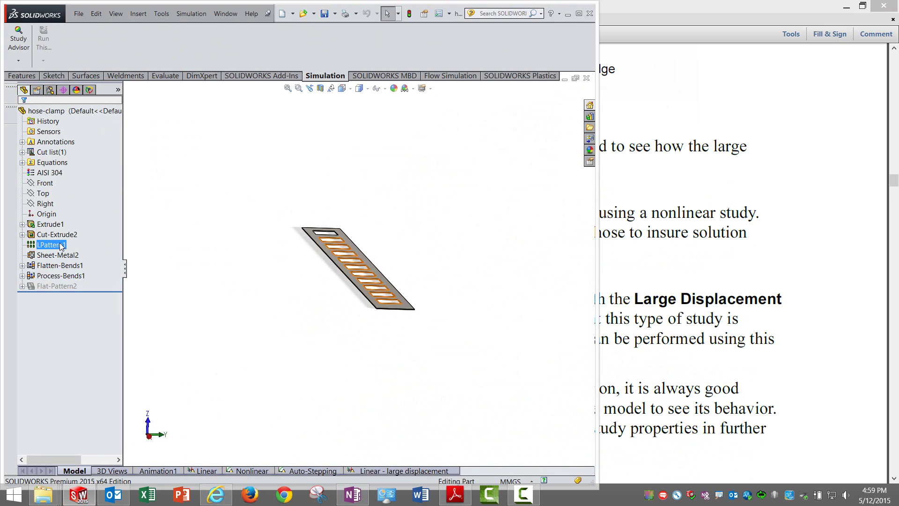
middle_click_drag(297, 201, 297, 433)
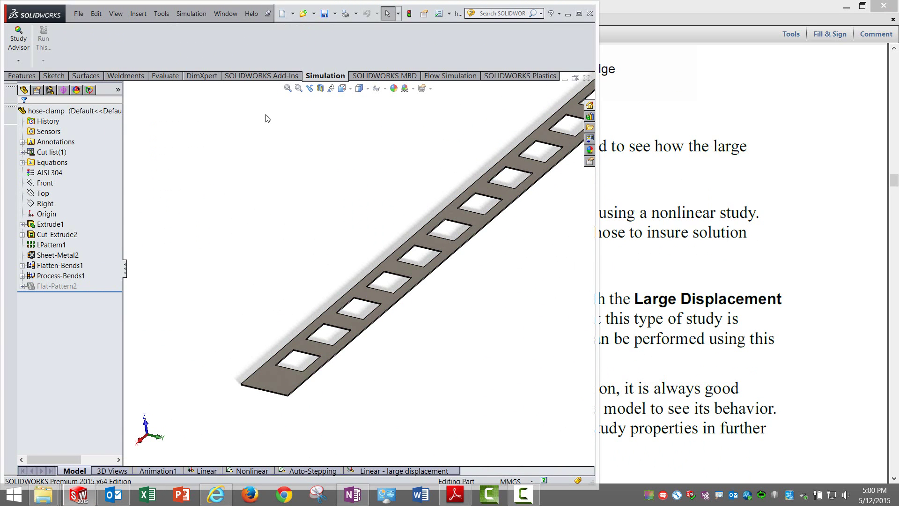
left_click(288, 88)
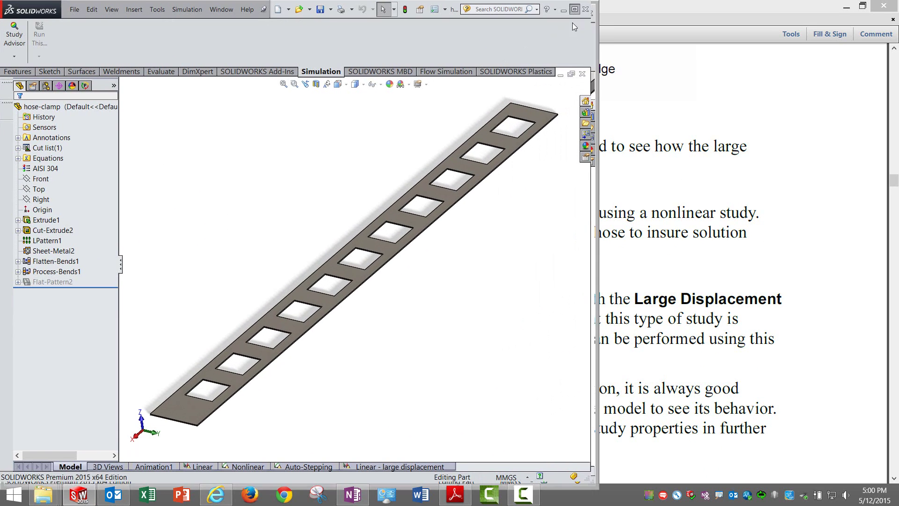
- Maximize SOLIDWORKS, return to the Linear study and check its AISI 304 material entry
left_click(579, 13)
left_click(437, 84)
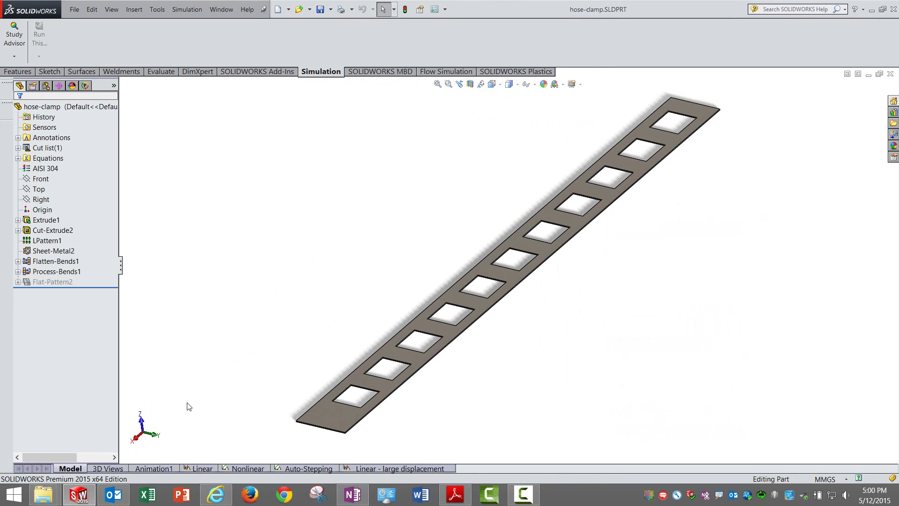
left_click(192, 468)
left_click(92, 240)
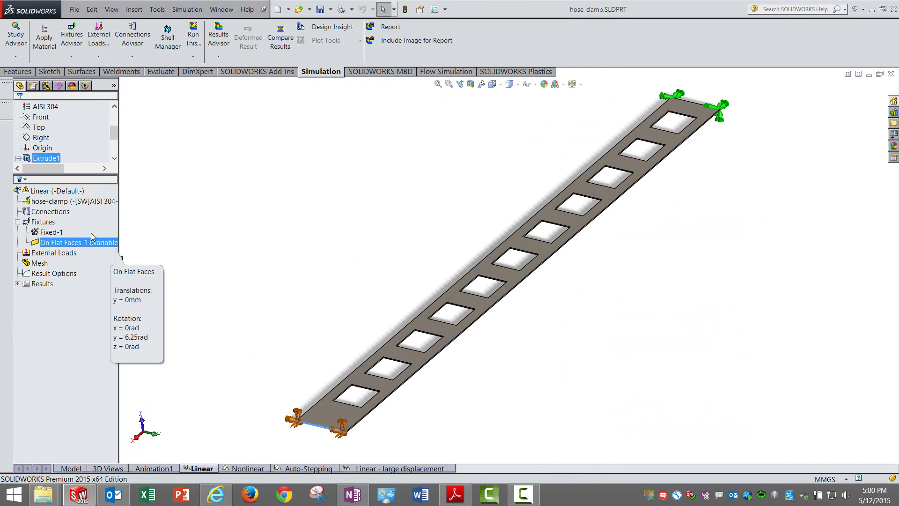
right_click(70, 203)
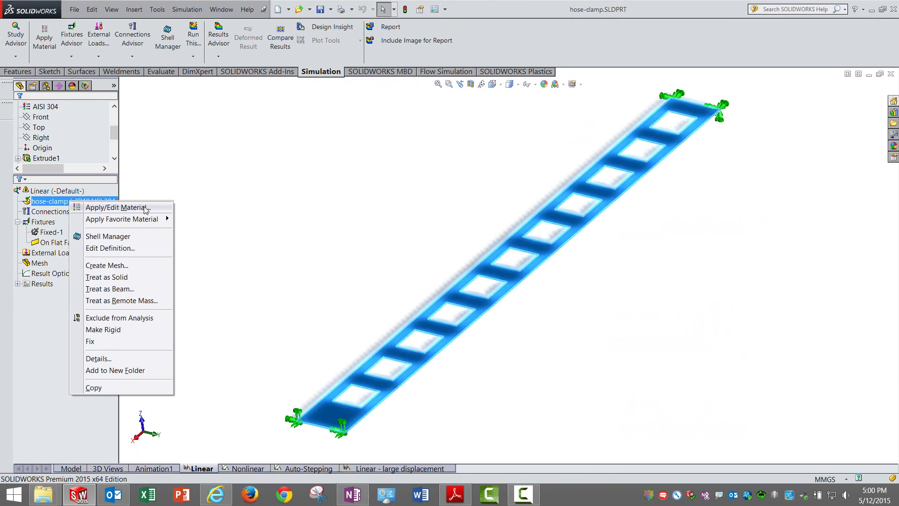
left_click(278, 188)
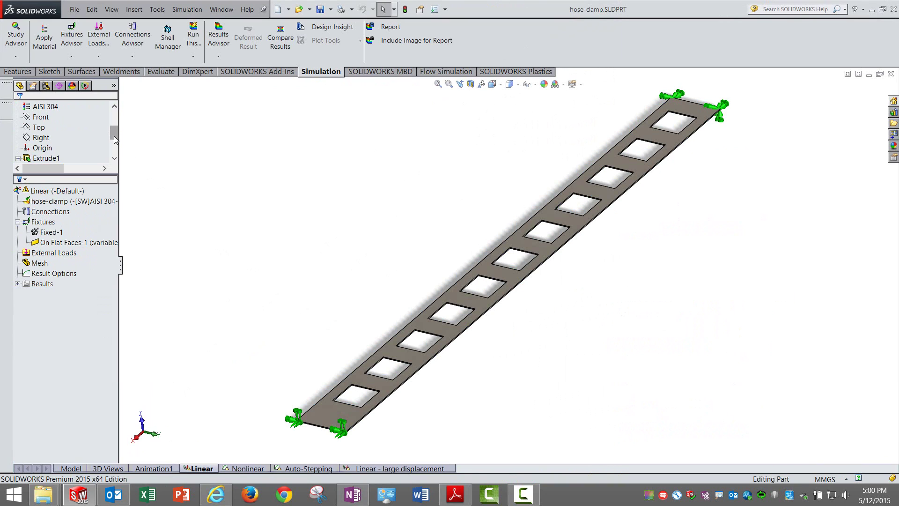
left_click_drag(114, 139, 118, 134)
left_click(46, 128)
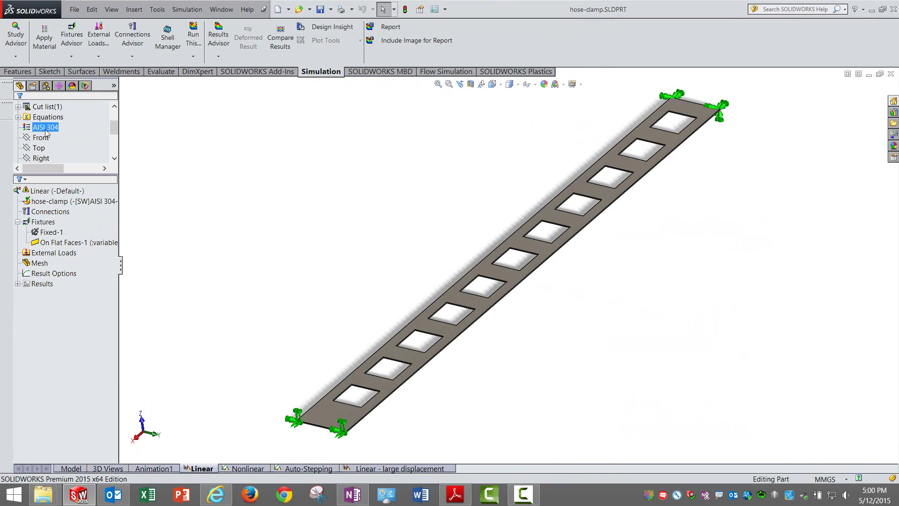
left_click(187, 176)
- Review the Fixed-1 fixture's edge, close it, and orbit to see the strip's full length
left_click(51, 232)
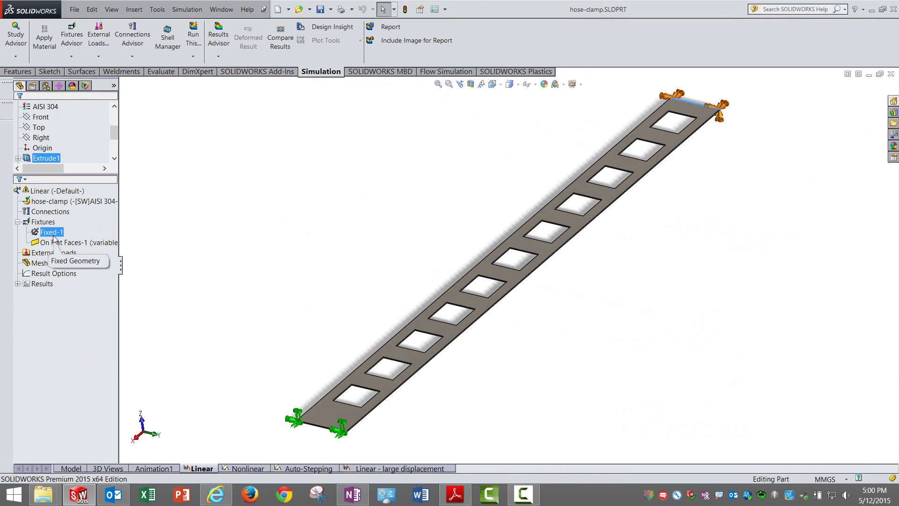
right_click(52, 239)
left_click(100, 277)
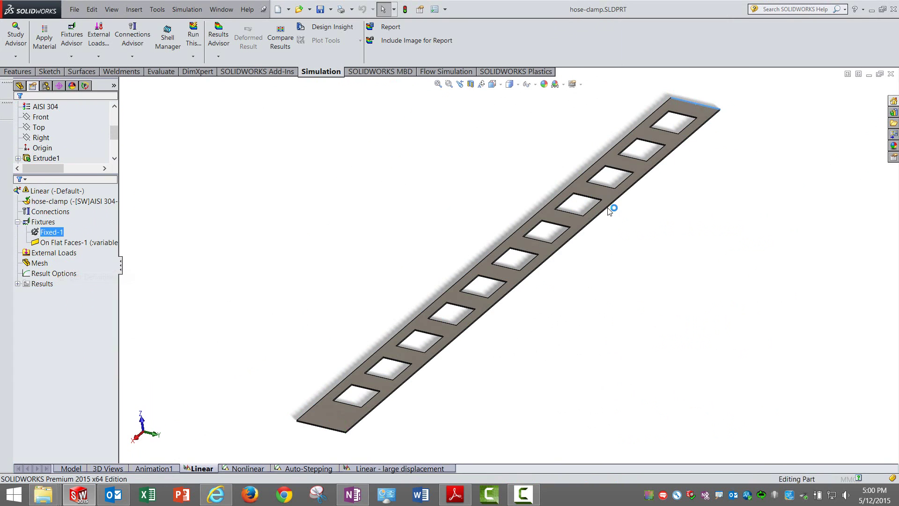
middle_click_drag(710, 196, 562, 270)
scroll(560, 270, "down", 6)
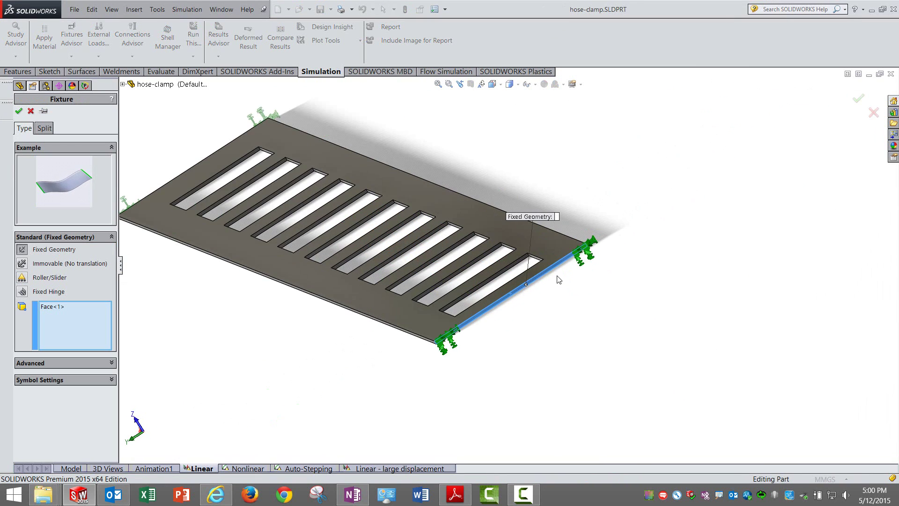
key("Return")
key("f")
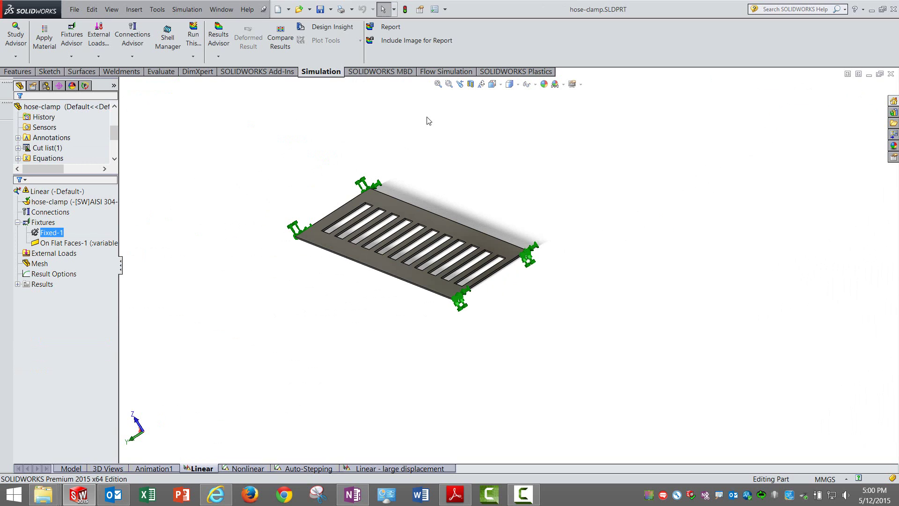
left_click(290, 305)
middle_click_drag(290, 305, 335, 217)
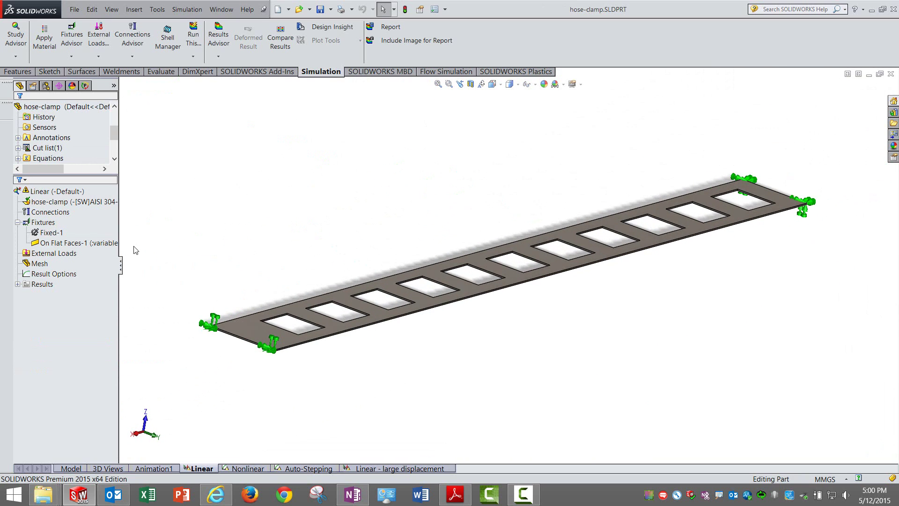
- Edit the On Flat Faces-1 fixture and highlight its Face<1> end edge on the strip
left_click(104, 244)
right_click(104, 247)
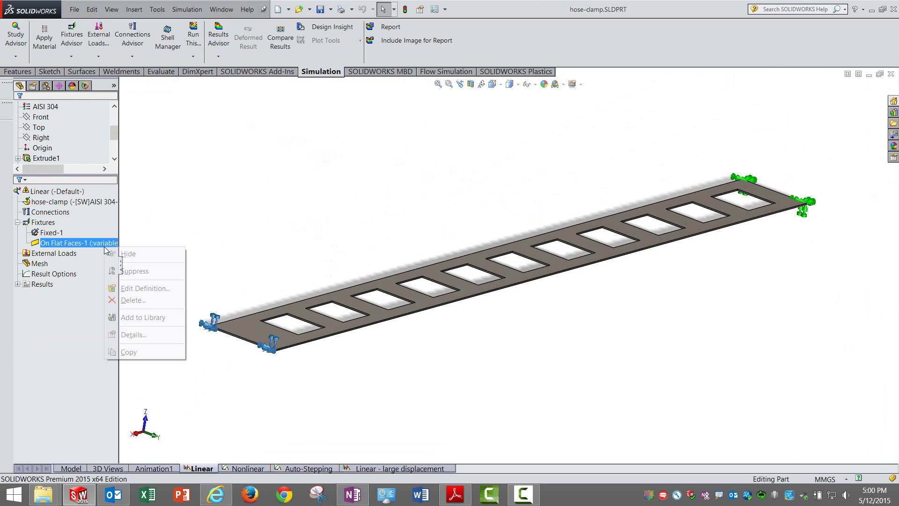
left_click(134, 289)
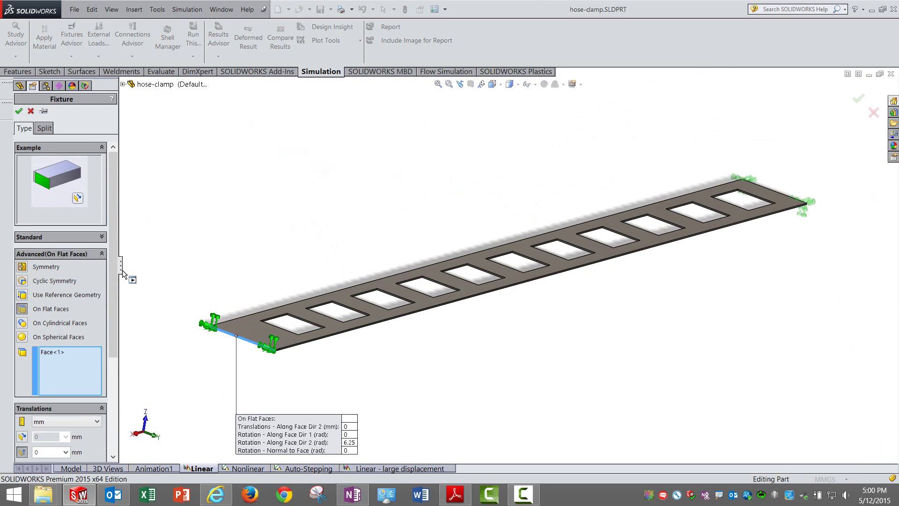
left_click_drag(120, 266, 169, 296)
scroll(168, 263, "down", 3)
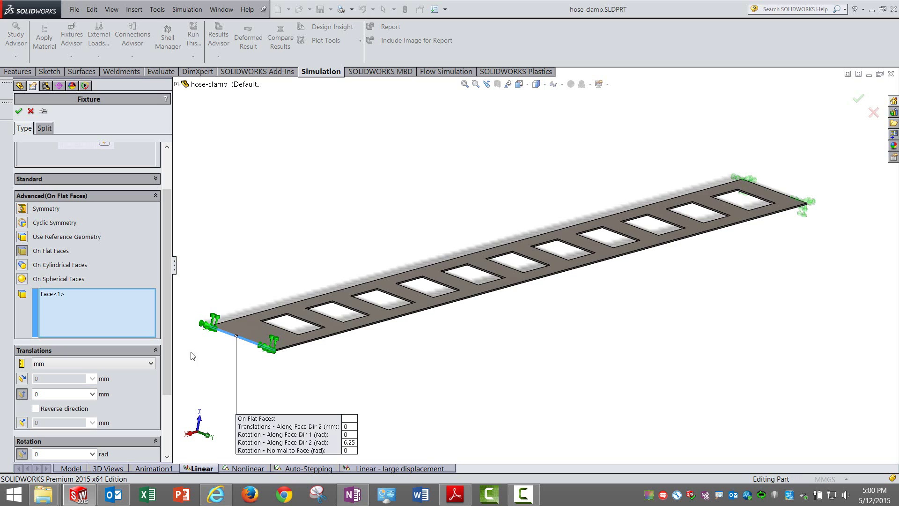
scroll(263, 299, "down", 5)
scroll(383, 333, "up", 5)
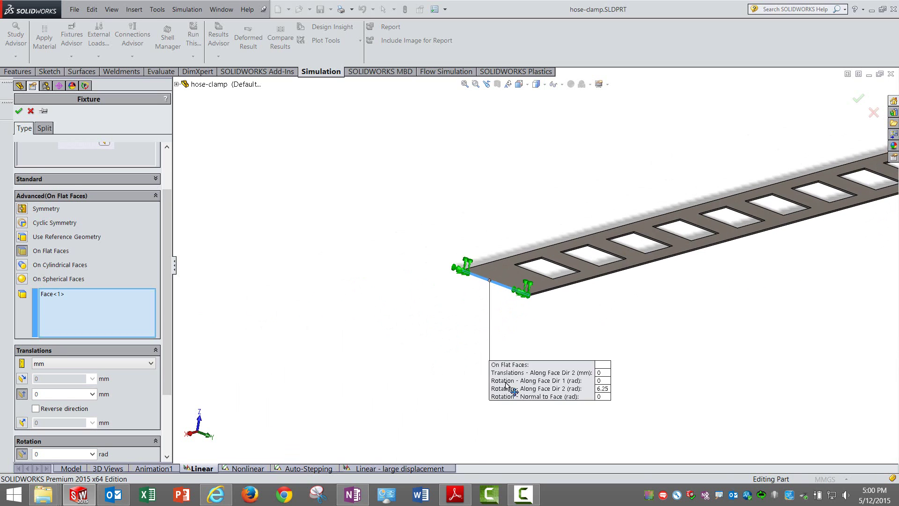
left_click_drag(468, 371, 438, 220)
scroll(510, 283, "down", 3)
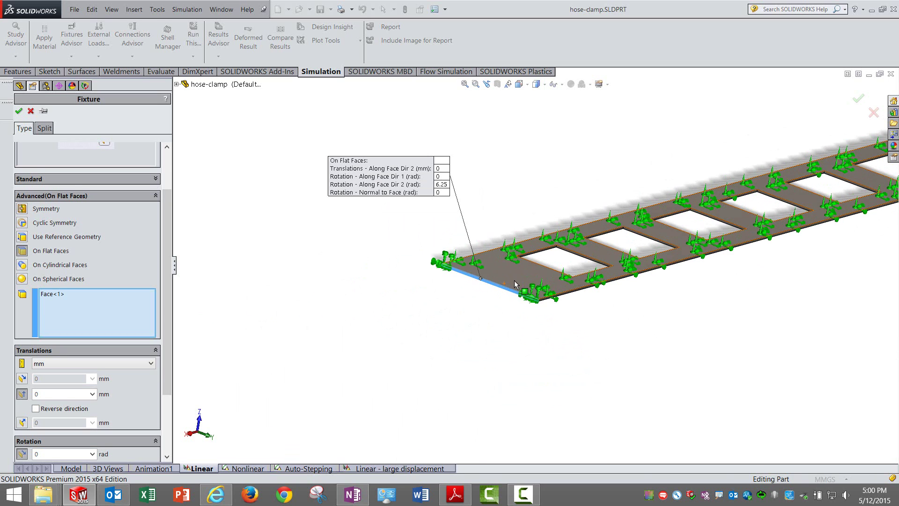
left_click(91, 295)
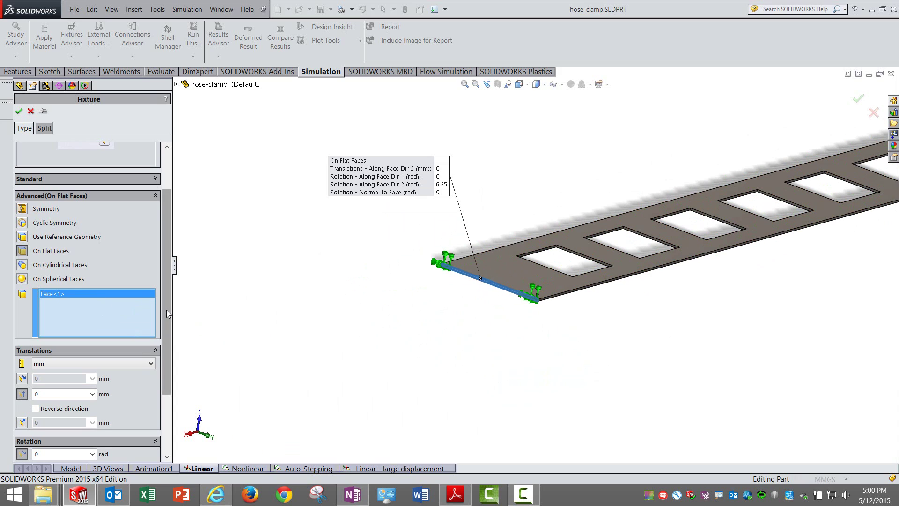
- Zoom on the strip end to read the 6.25 rad Face Dir 2 rotation callout
left_click_drag(167, 310, 169, 381)
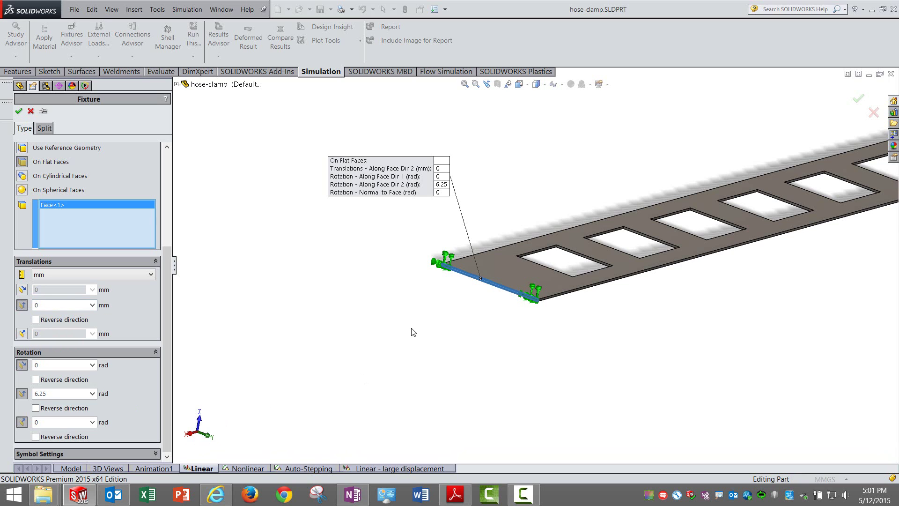
middle_click_drag(428, 310, 349, 338, "ctrl")
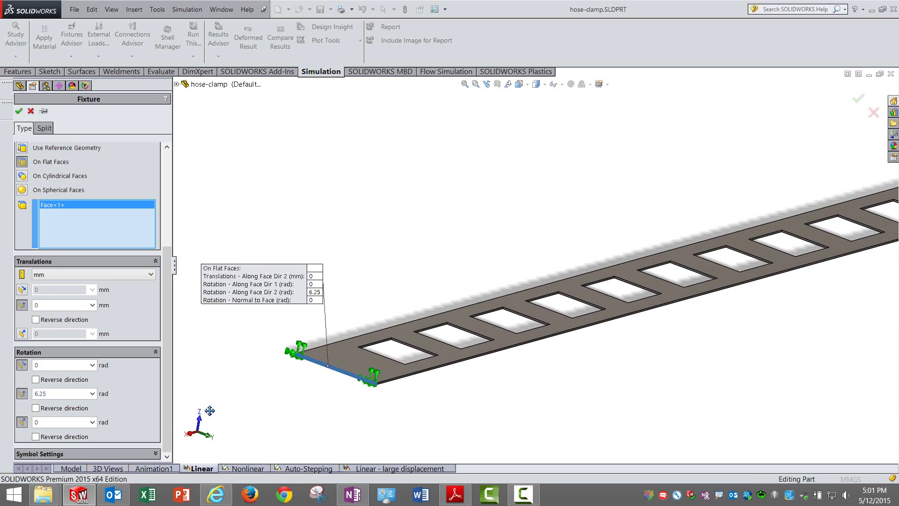
scroll(209, 410, "down", 2)
scroll(267, 393, "up", 3)
scroll(237, 414, "up", 2)
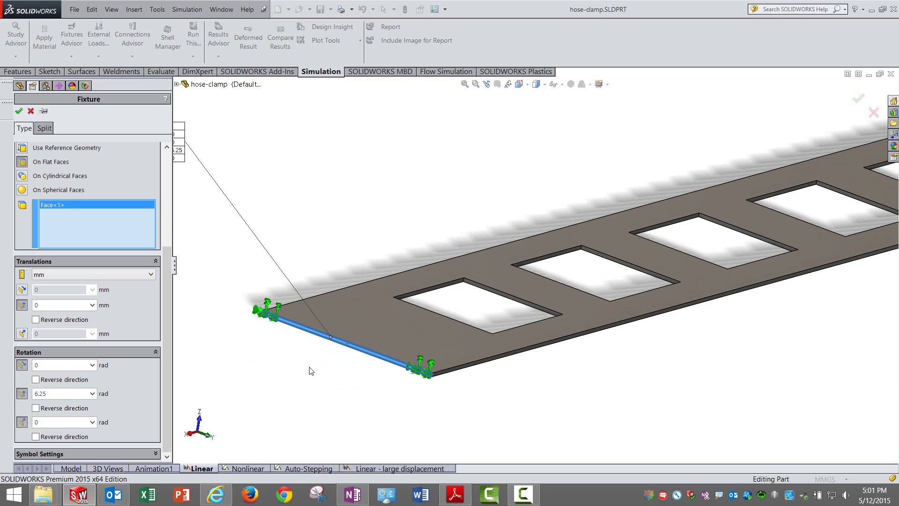
key("z")
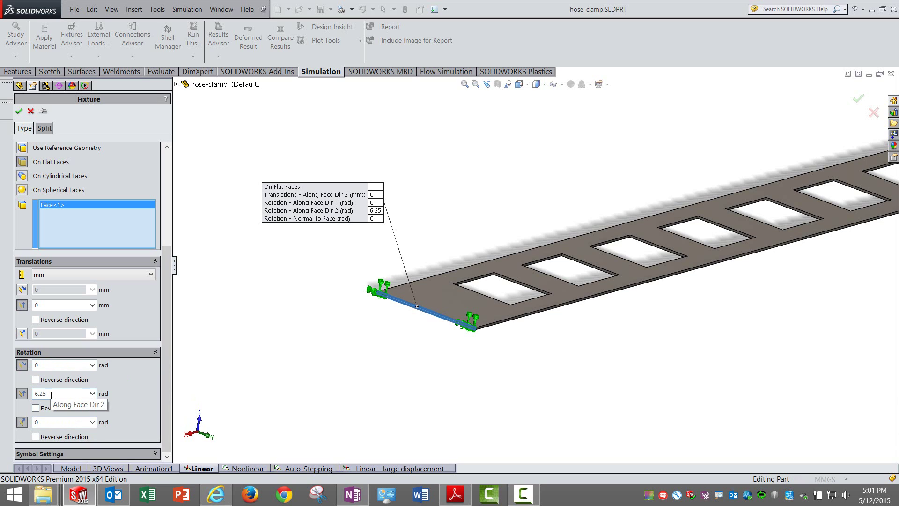
- Leave the 6.25 rad rotation unchanged and orbit the strip to a fully edge-on view
left_click_drag(51, 395, 36, 395)
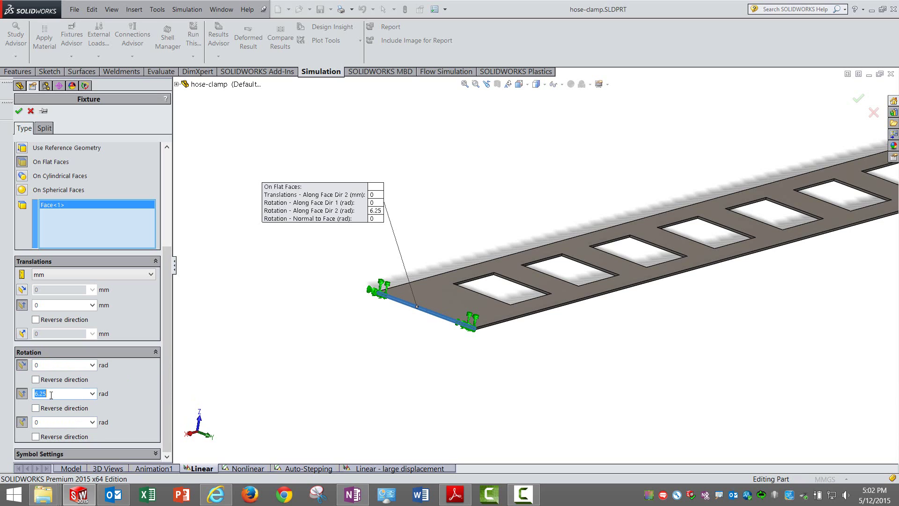
left_click(455, 361)
scroll(608, 295, "up", 5)
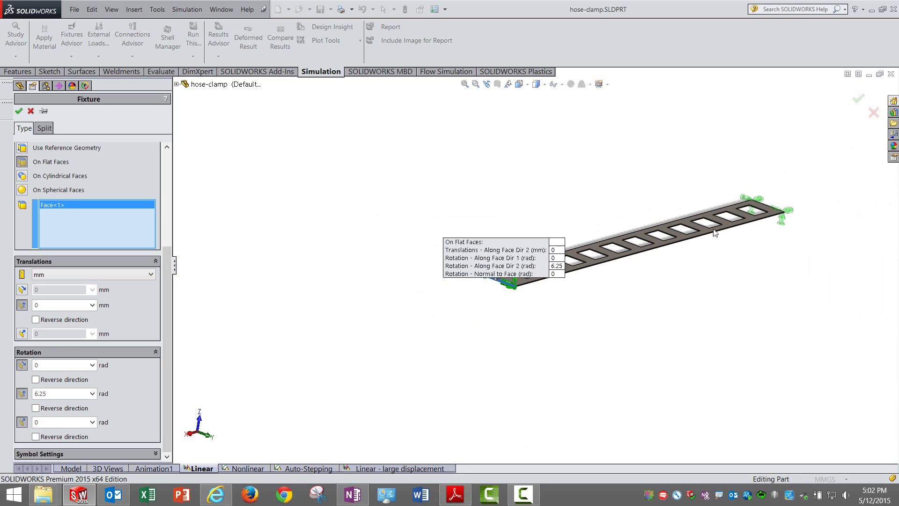
middle_click_drag(718, 287, 683, 263)
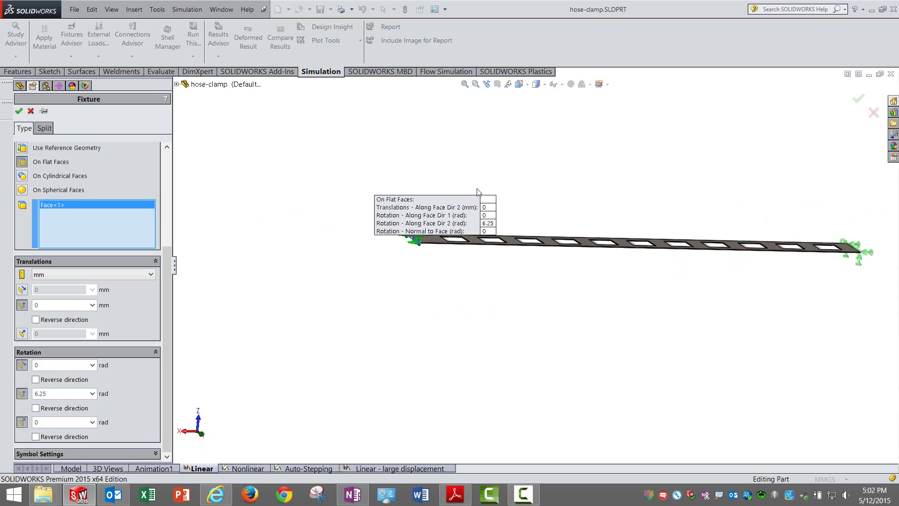
left_click_drag(403, 226, 348, 189)
middle_click_drag(668, 327, 602, 276)
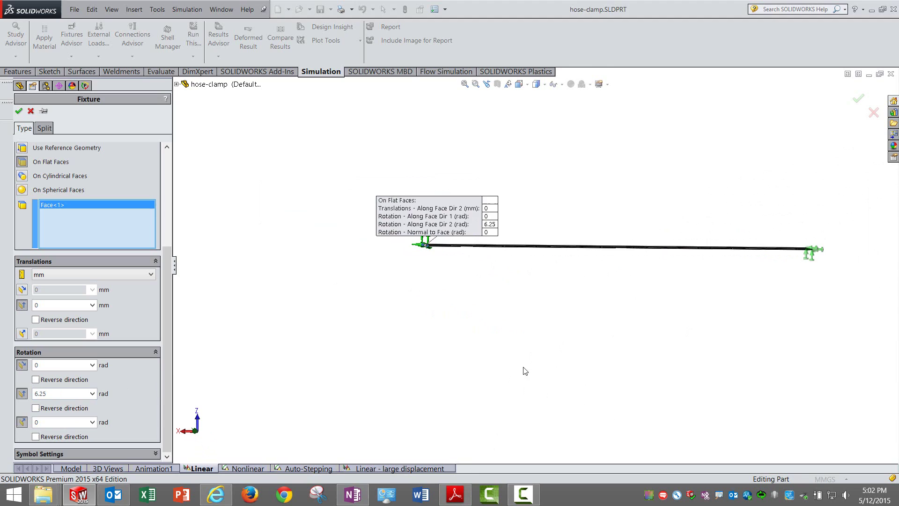
- Check the manual's 360° requirement, then accept the fixture with 6.25 rad kept
left_click(455, 494)
scroll(446, 222, "up", 5)
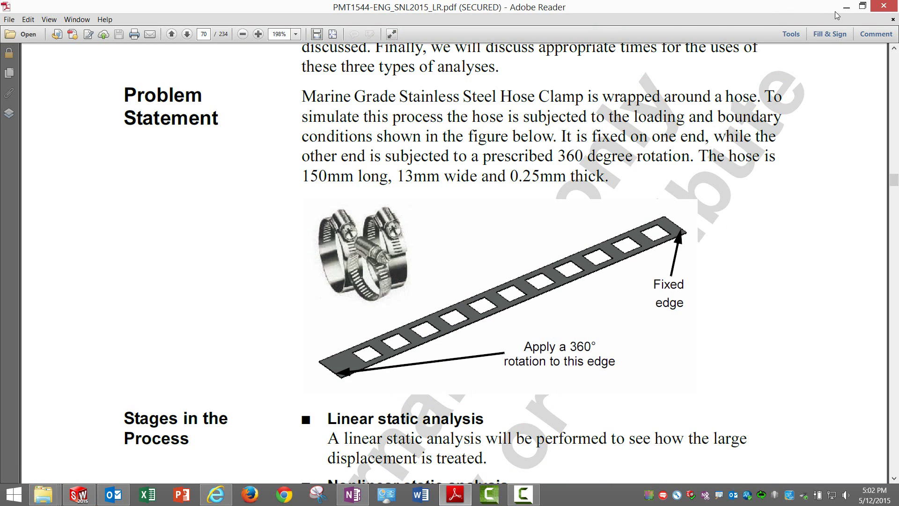
left_click(846, 7)
left_click(30, 111)
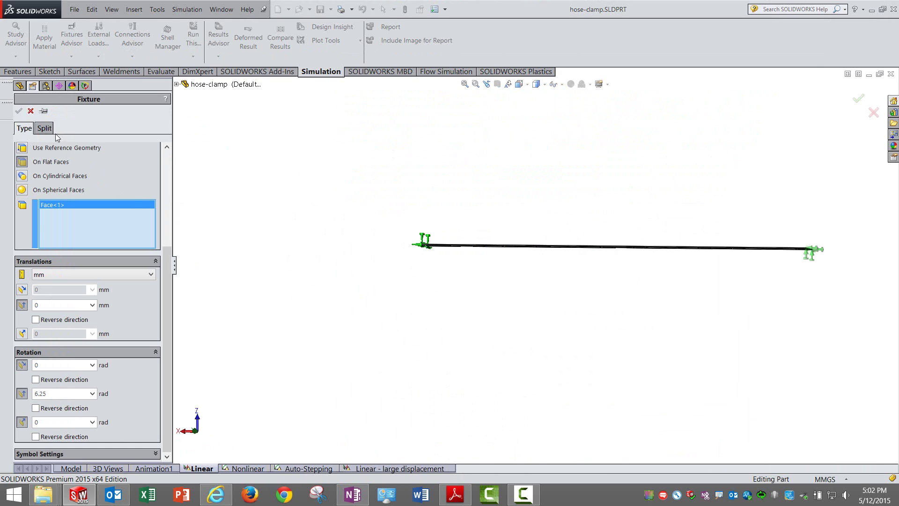
- Leave Large displacement off in the Linear study properties and run the study
left_click(38, 189)
right_click(39, 193)
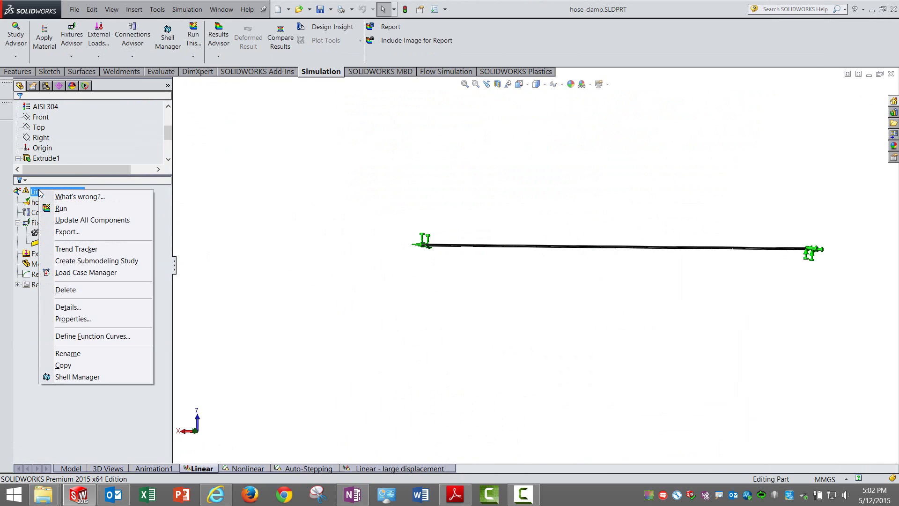
left_click(83, 319)
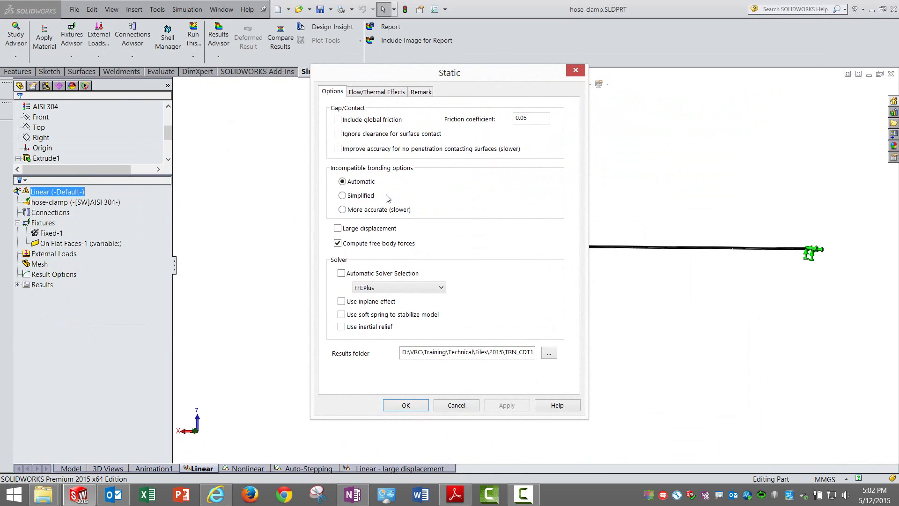
left_click(402, 405)
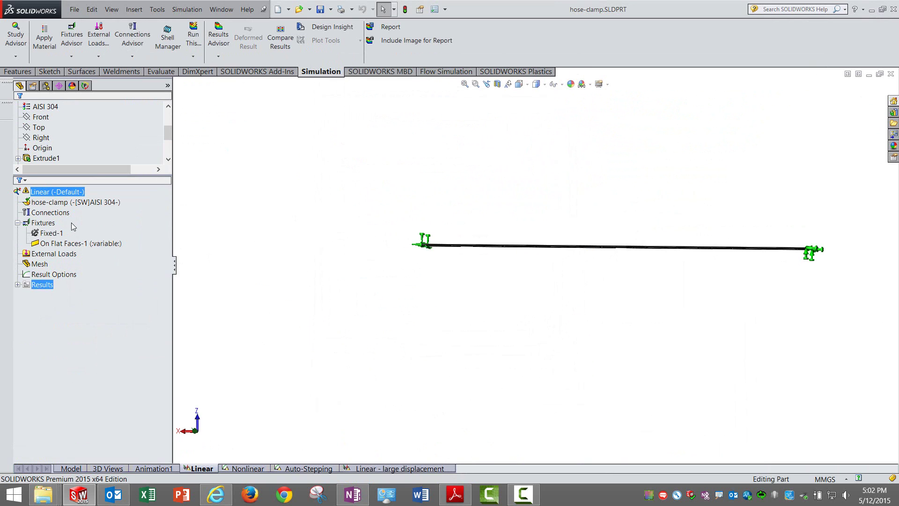
right_click(71, 192)
left_click(96, 213)
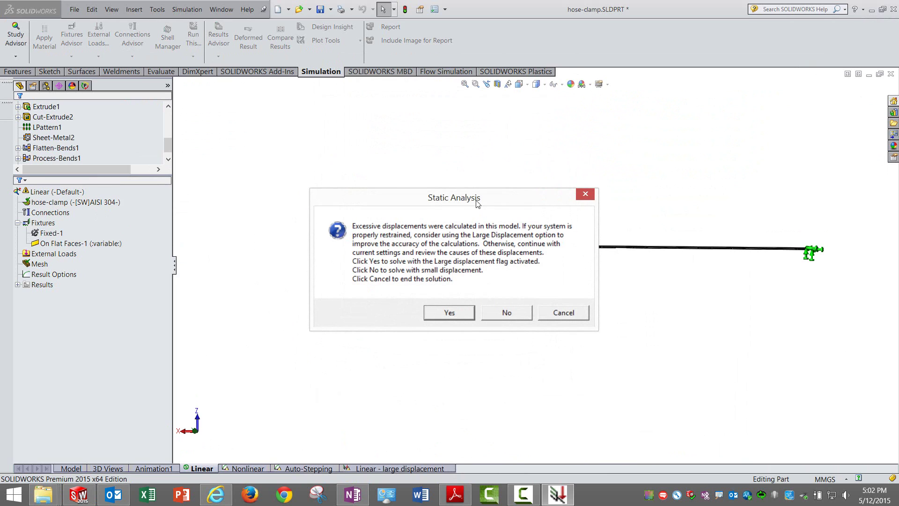
- Solve with small displacement only and rotate the deformed clamp to view its stress colours
left_click(468, 236)
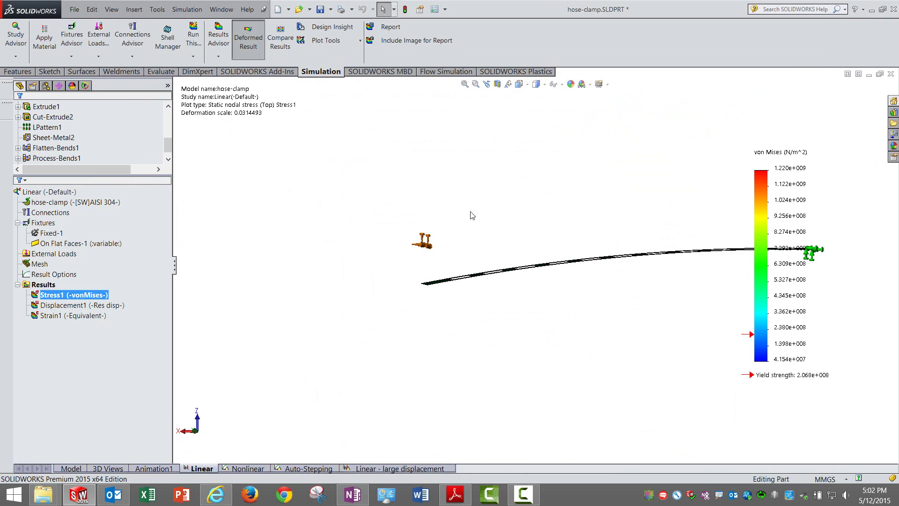
scroll(471, 215, "up", 3)
scroll(567, 196, "up", 1)
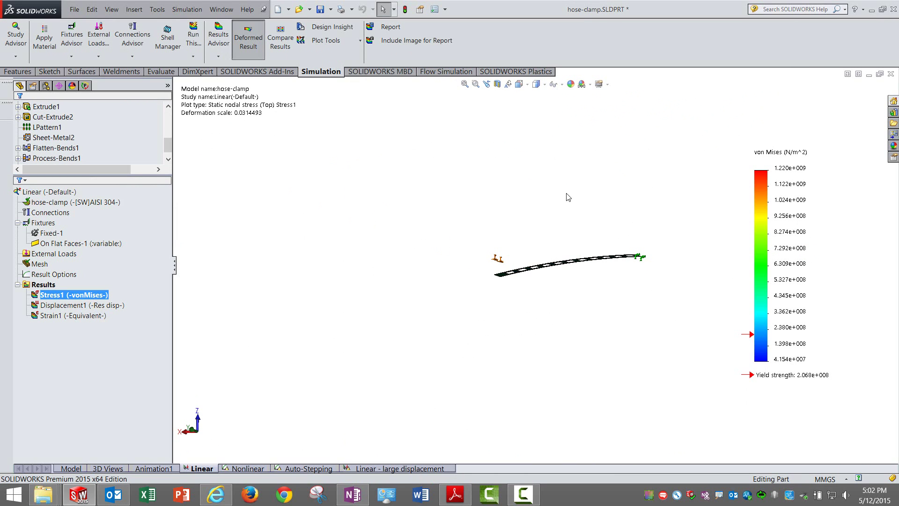
left_click(191, 430)
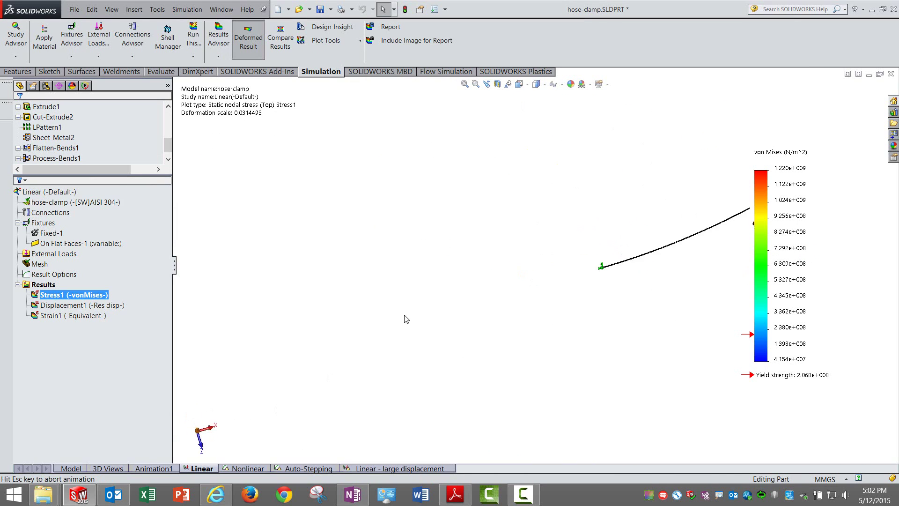
middle_click_drag(648, 291, 482, 341, "ctrl")
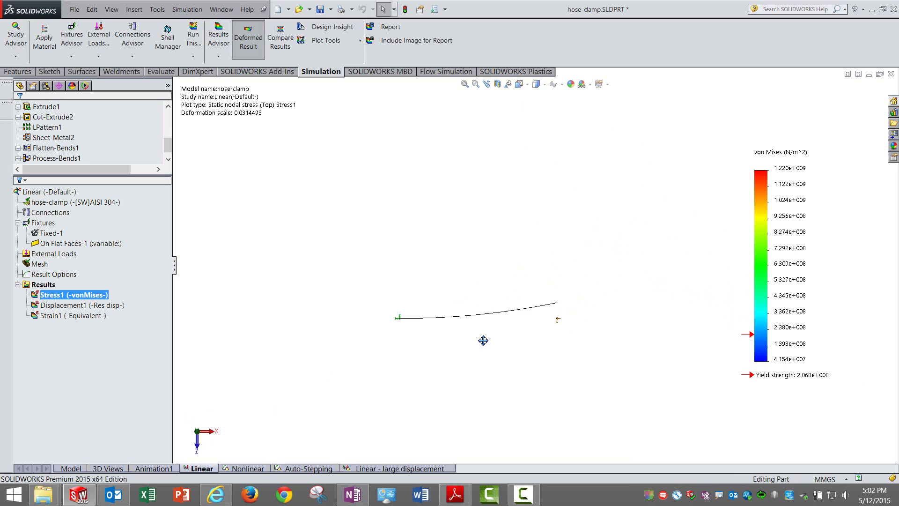
scroll(473, 325, "down", 2)
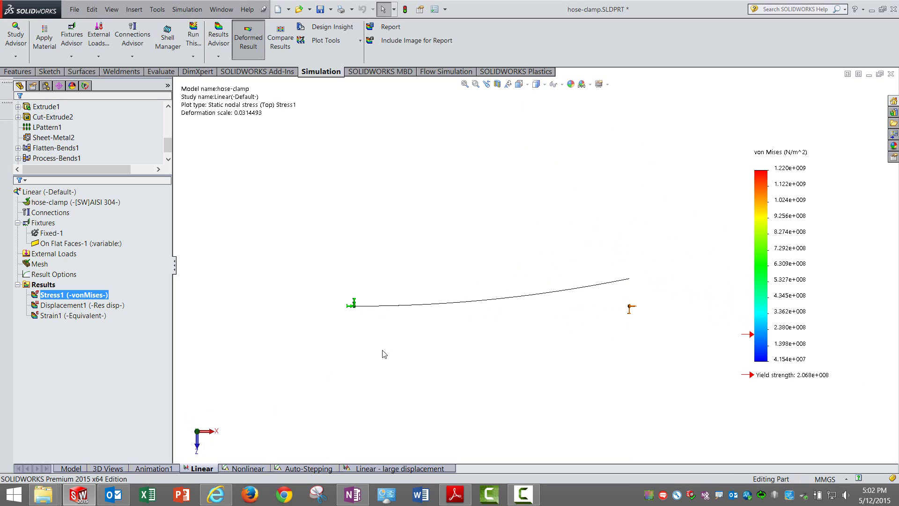
key("shift+Right")
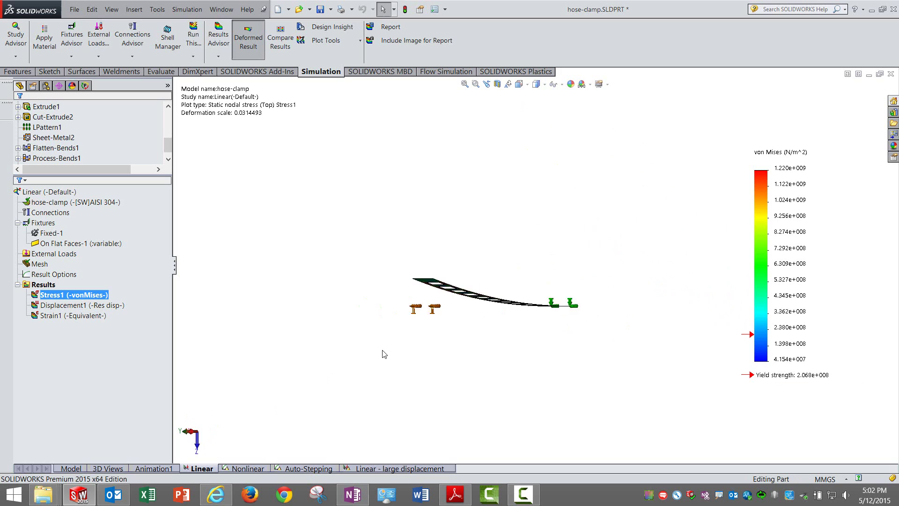
key("shift+Right")
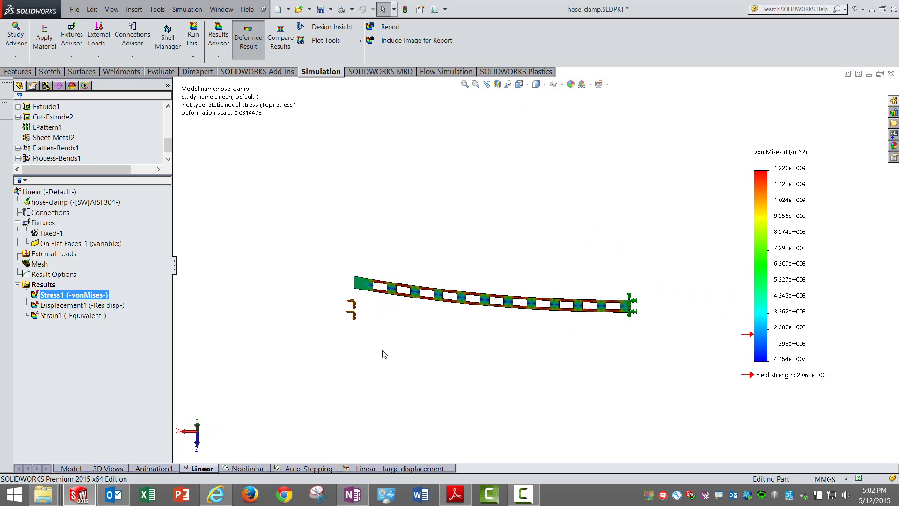
key("shift+Up")
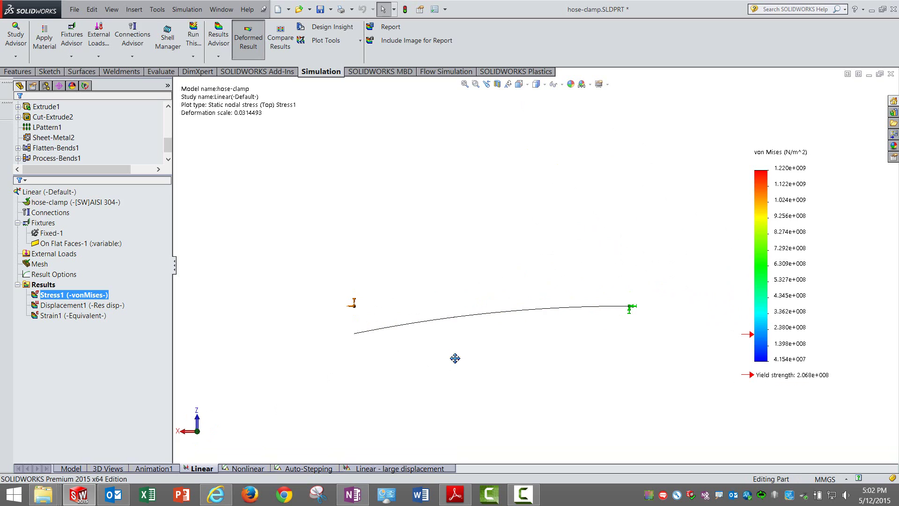
middle_click_drag(455, 357, 436, 331, "ctrl")
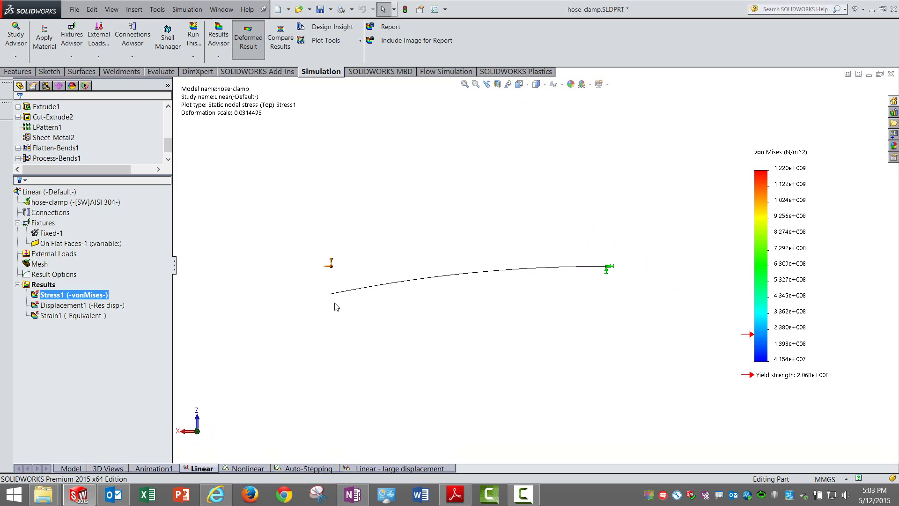
- Show the Displacement1 plot, peaking at 477 mm, and orbit it in 3D
double_click(99, 305)
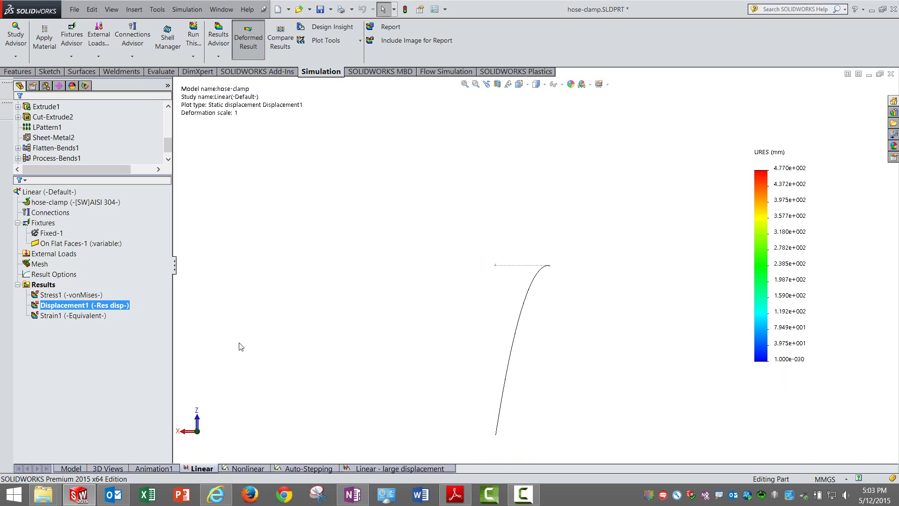
middle_click_drag(543, 364, 523, 315)
scroll(525, 315, "down", 2)
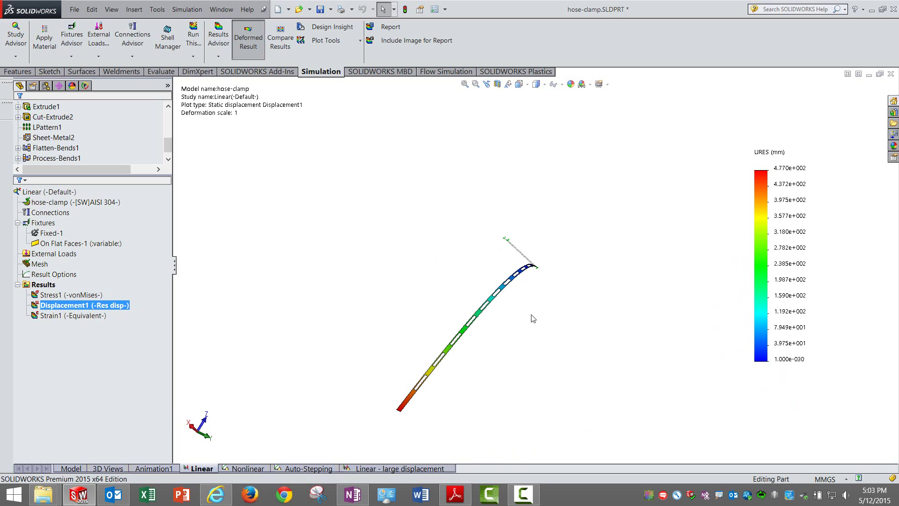
- Start a new Nonlinear study, cancel it, and switch to the existing Nonlinear study tab
right_click(211, 470)
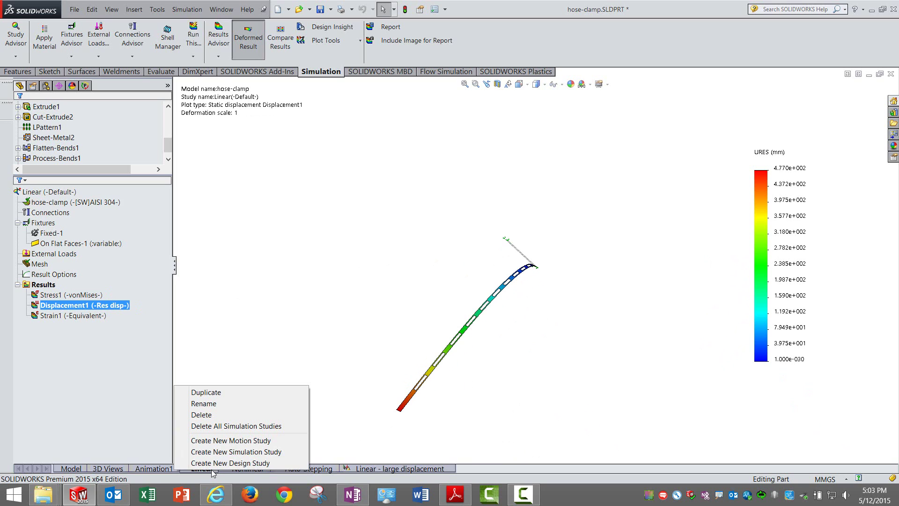
left_click(229, 451)
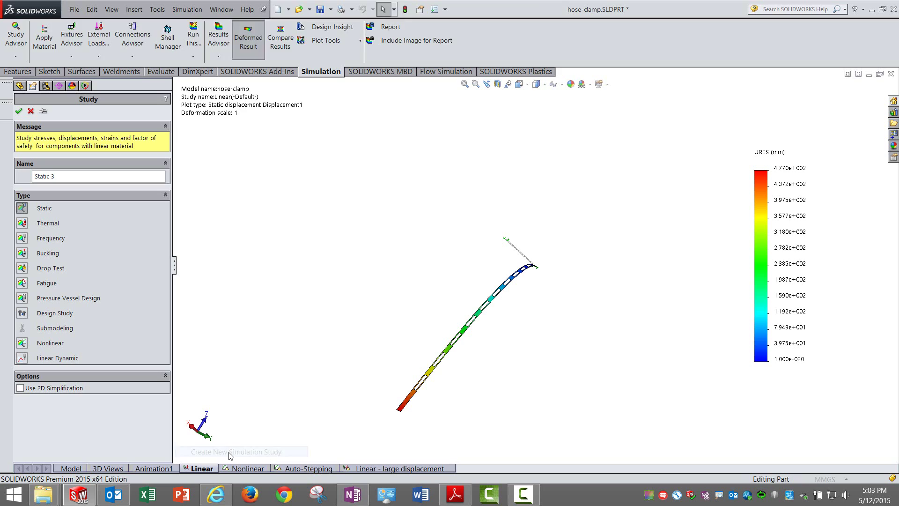
left_click(23, 343)
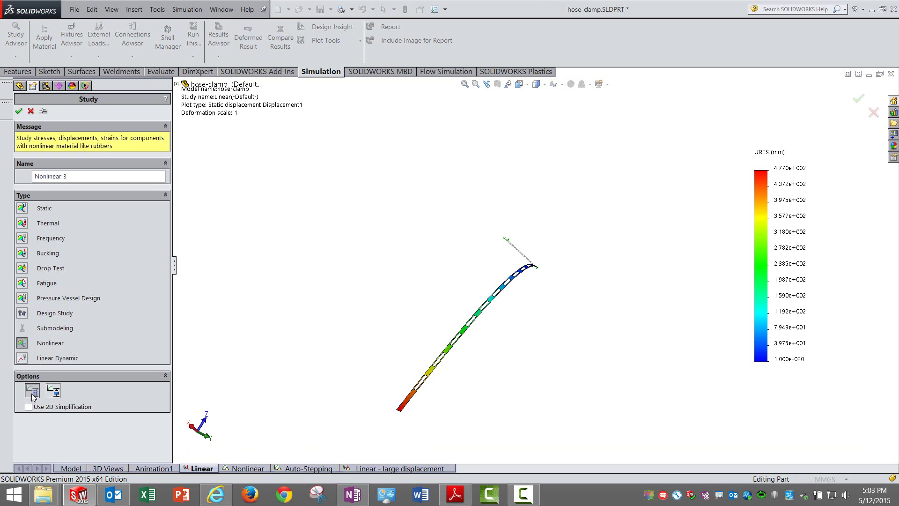
left_click(30, 111)
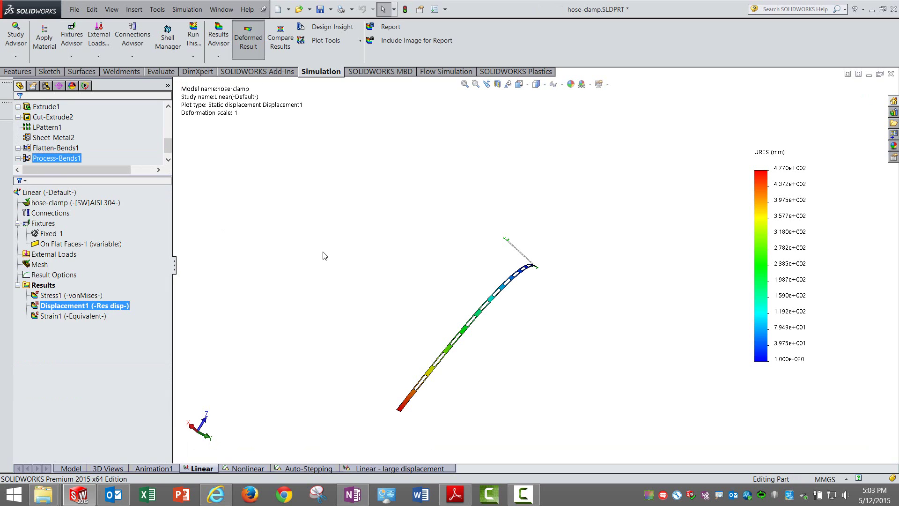
left_click(242, 469)
left_click(71, 190)
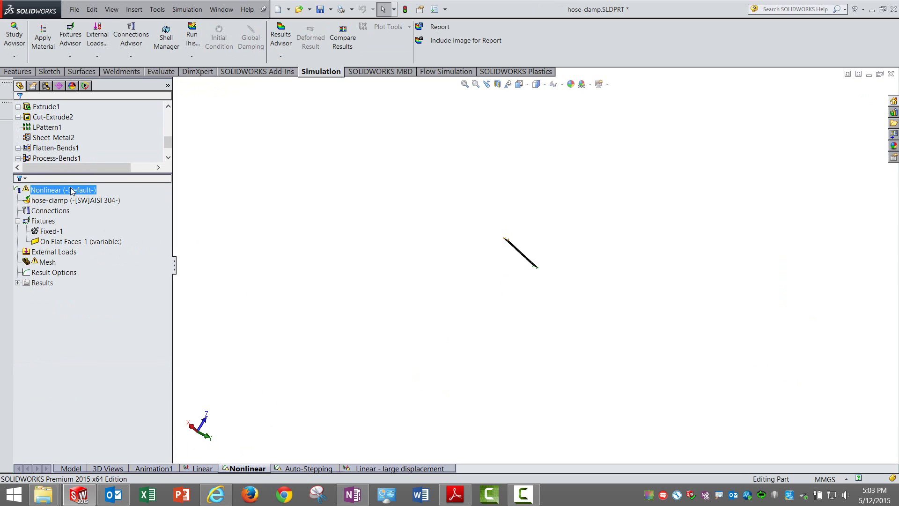
right_click(71, 190)
left_click(124, 293)
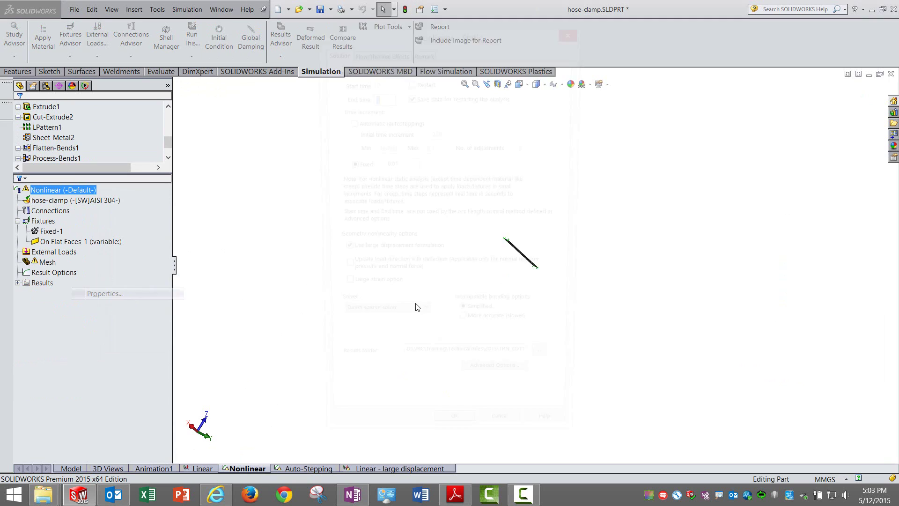
left_click_drag(496, 40, 510, 27)
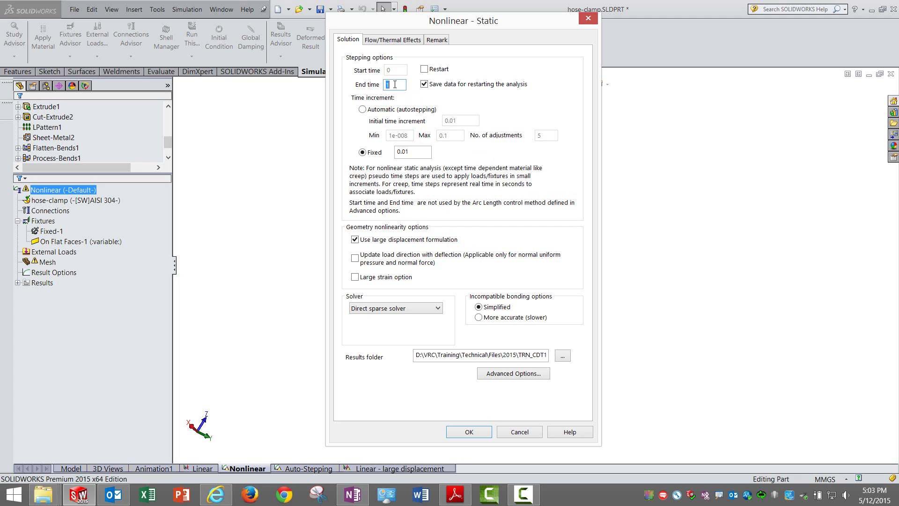
left_click_drag(420, 152, 349, 149)
left_click(411, 309)
left_click(422, 308)
left_click(390, 41)
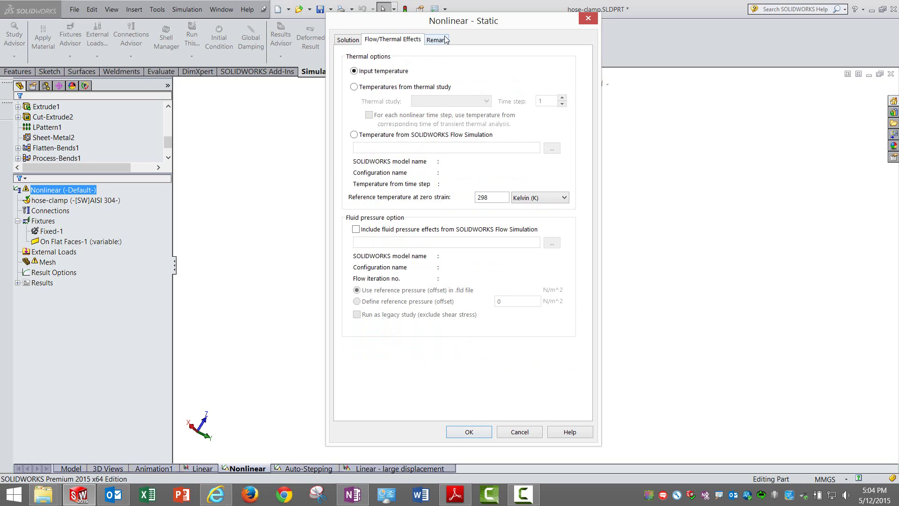
left_click(445, 41)
left_click(358, 41)
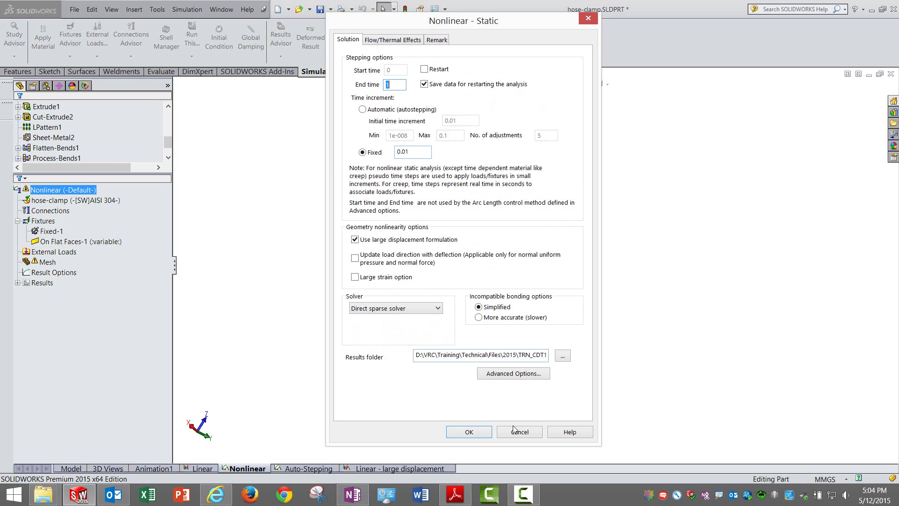
left_click(474, 431)
- Review the On Flat Faces-1 and Fixed-1 fixtures and view the strip edge-on along Y
left_click(68, 241)
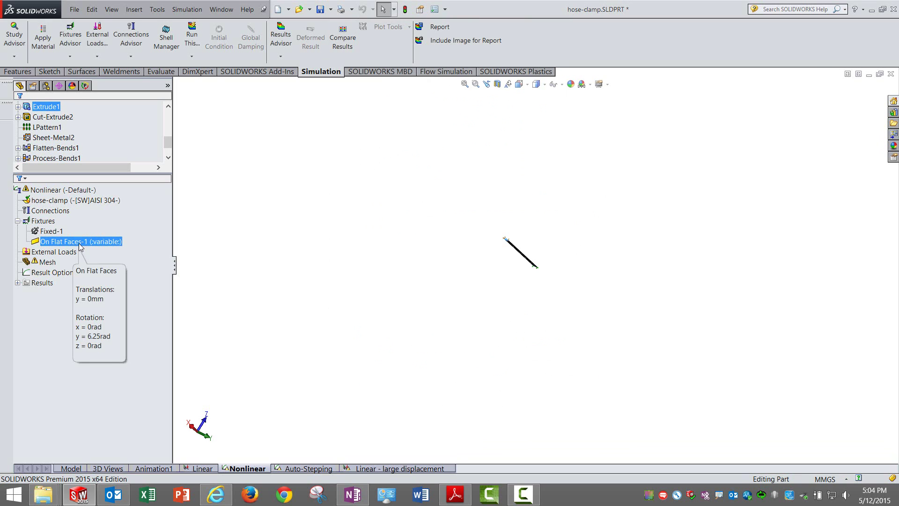
left_click(52, 235, "ctrl")
left_click(52, 235)
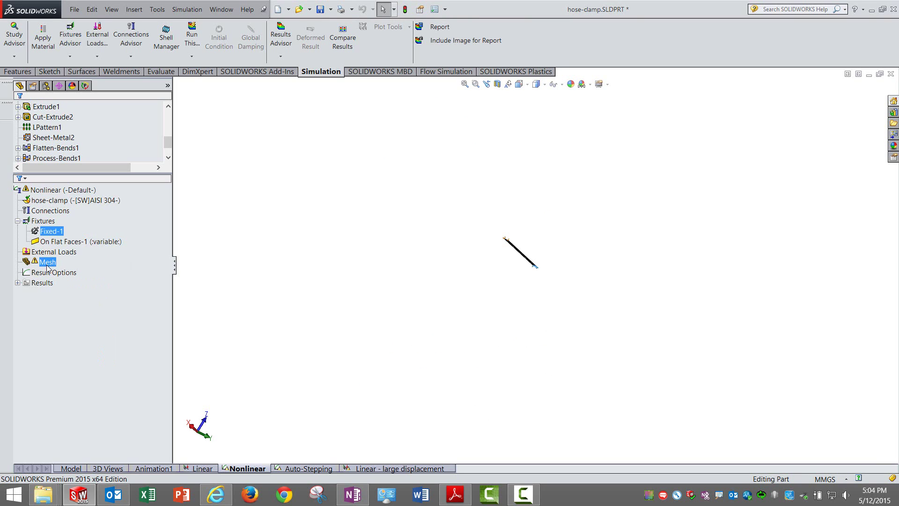
left_click(383, 297)
left_click(211, 440)
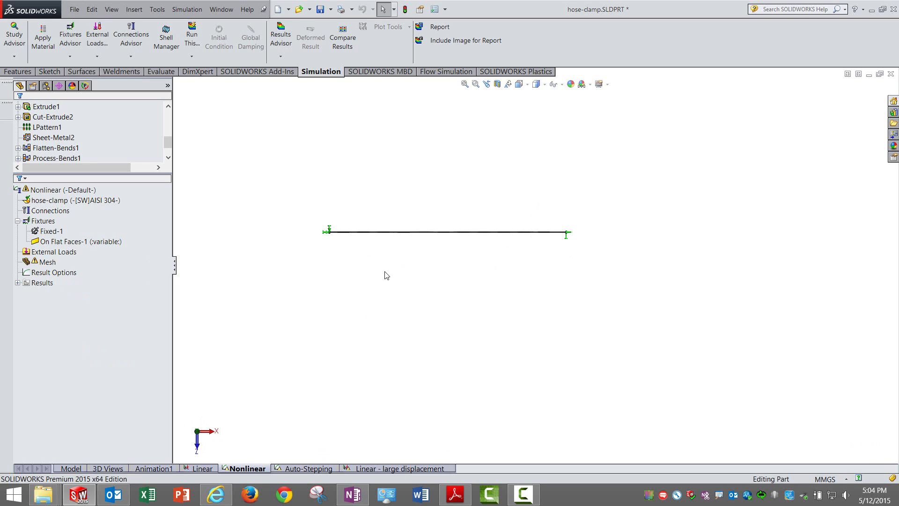
- Run the Nonlinear study and expand the solver window to show study and solver details
left_click(56, 192)
right_click(56, 195)
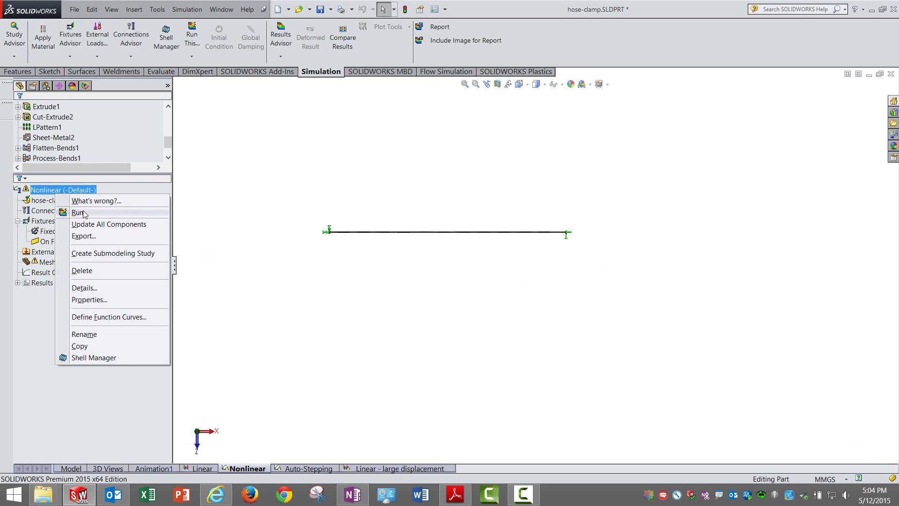
left_click(83, 210)
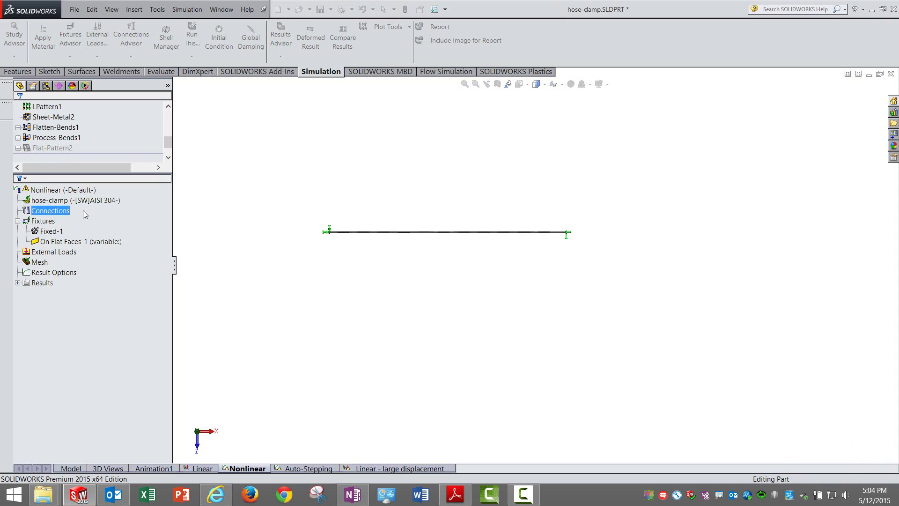
left_click_drag(398, 201, 93, 65)
left_click(187, 159)
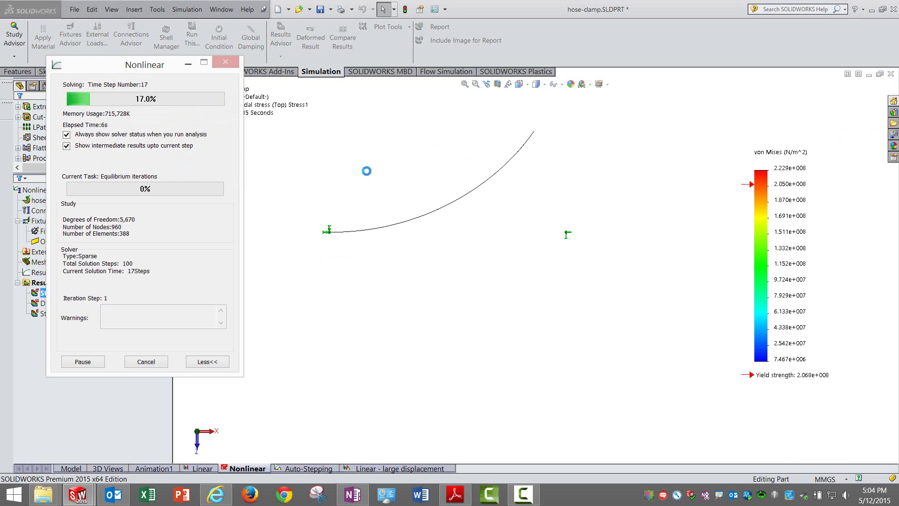
middle_click_drag(367, 178, 523, 252)
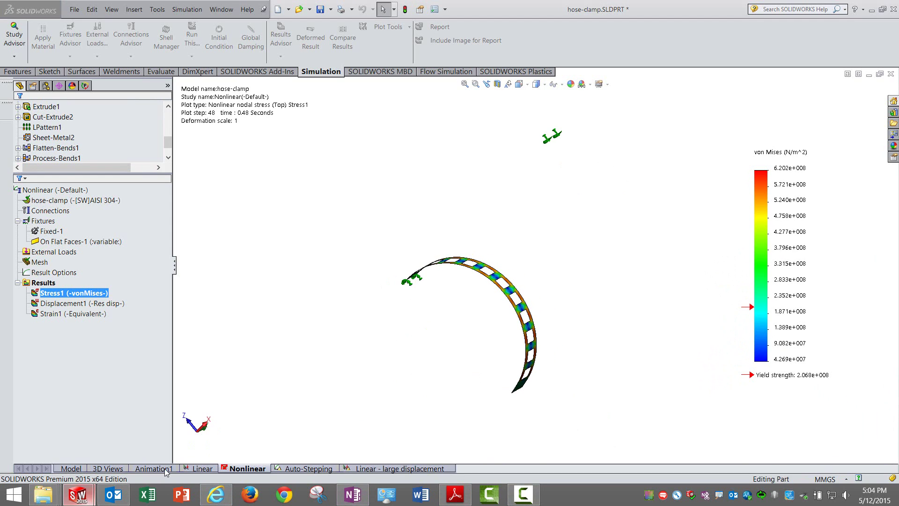
mouse_move(78, 494)
left_click(196, 452)
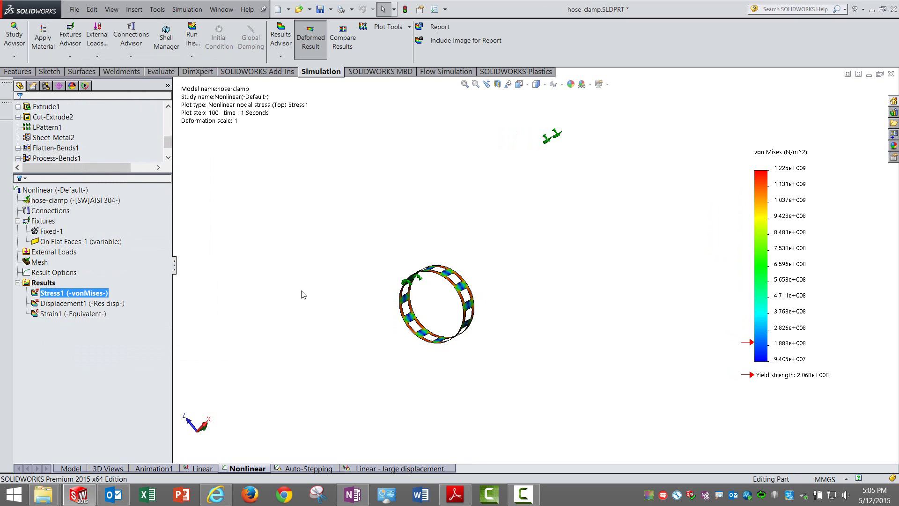
- Orbit and zoom the closed ring's von Mises plot, peaking at 1.225e+009 N/m^2
middle_click_drag(353, 241, 411, 300)
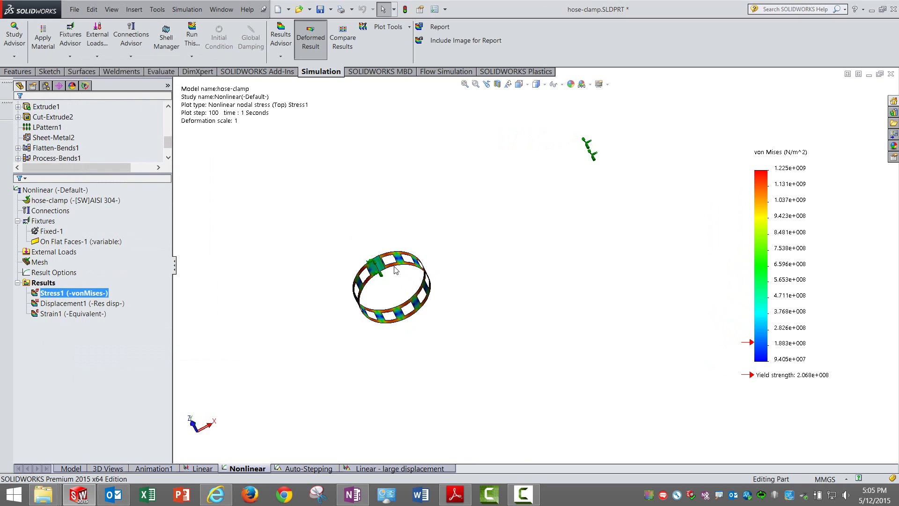
scroll(421, 318, "down", 5)
middle_click_drag(482, 325, 462, 277)
middle_click_drag(471, 332, 526, 408)
scroll(526, 412, "down", 2)
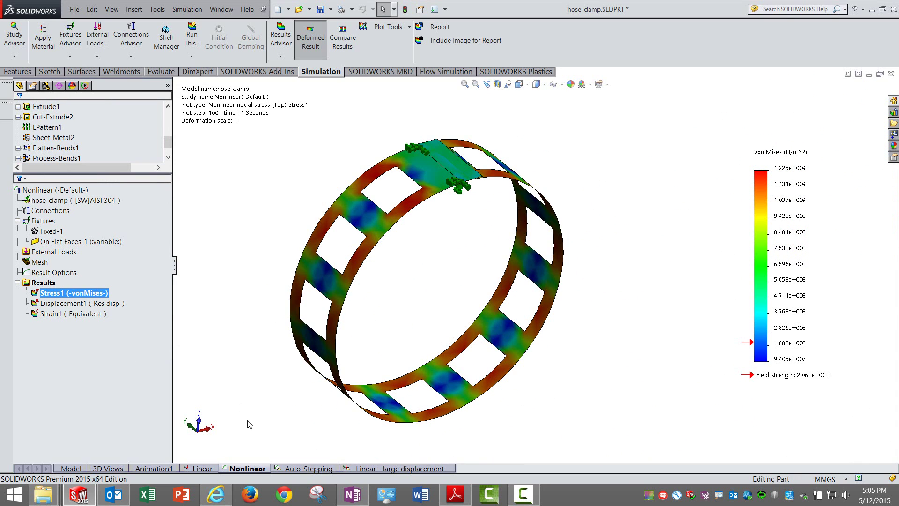
- Switch to Auto-Stepping, fit the flat strip, and review its autostepping time-increment properties
left_click(297, 467)
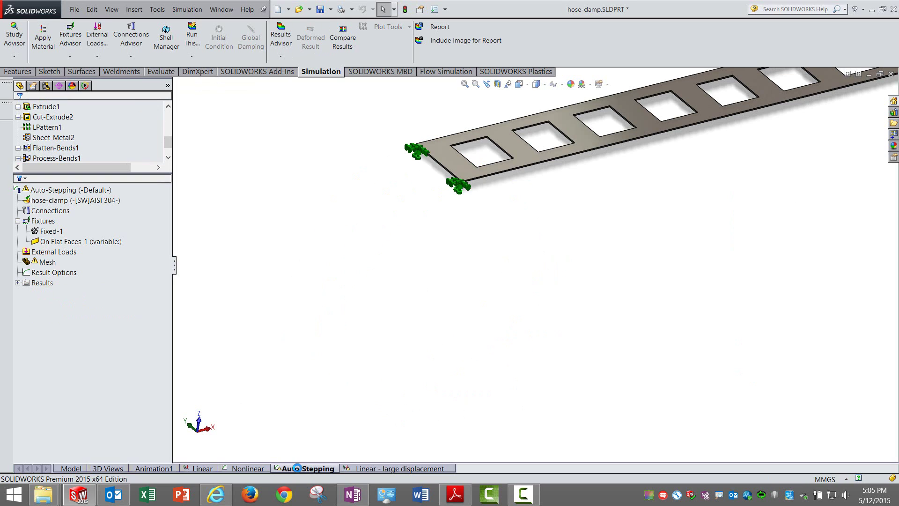
left_click(464, 84)
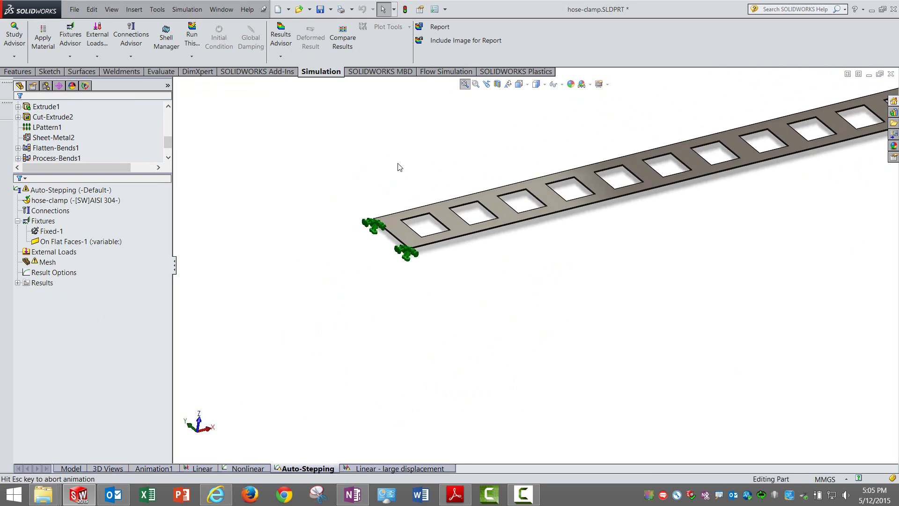
left_click(61, 190)
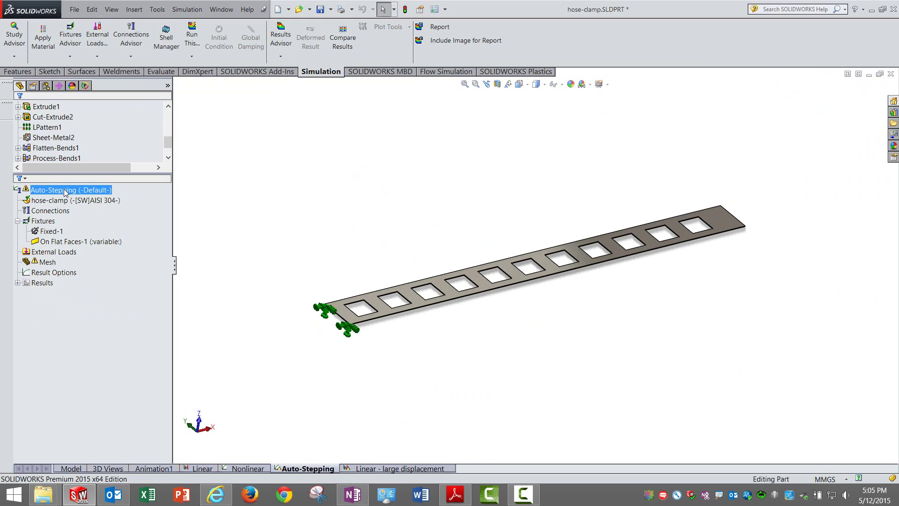
right_click(65, 189)
left_click(97, 294)
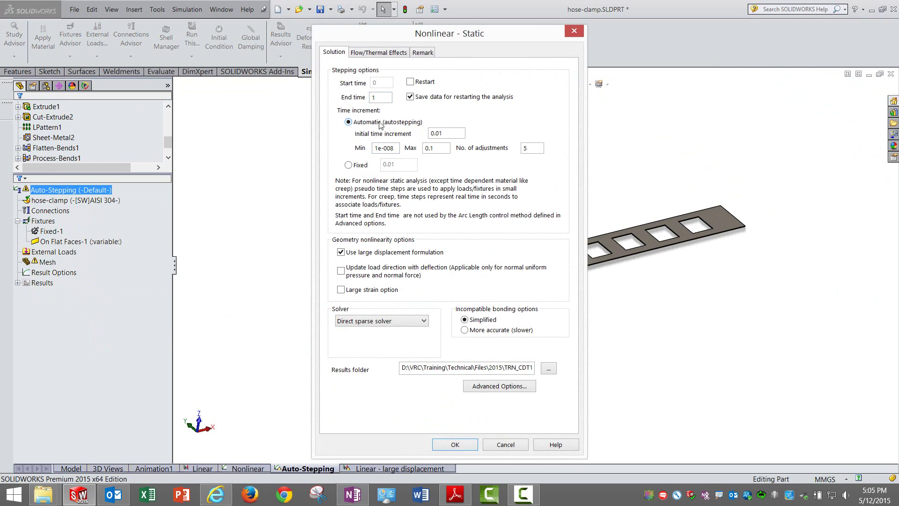
key("Return")
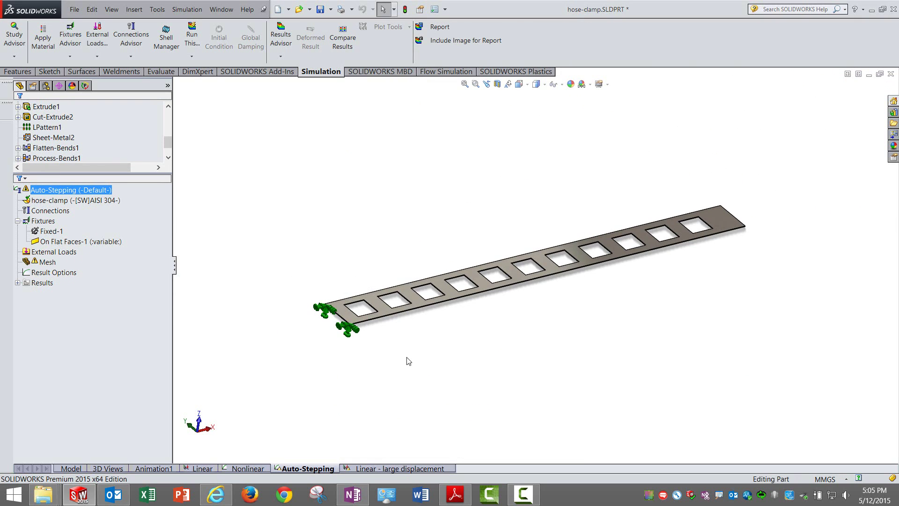
- Recheck the On Flat Faces-1 fixture and call up the Auto-Stepping study's actions to solve it
middle_click_drag(514, 309, 437, 327)
left_click(56, 241)
left_click(65, 190)
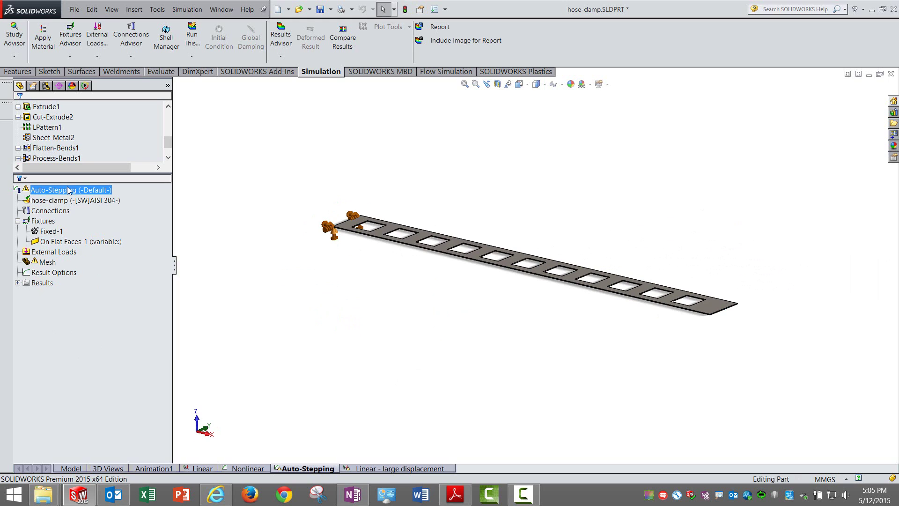
right_click(68, 190)
- Run the Auto-Stepping study and monitor its solver status until it finishes
left_click(89, 206)
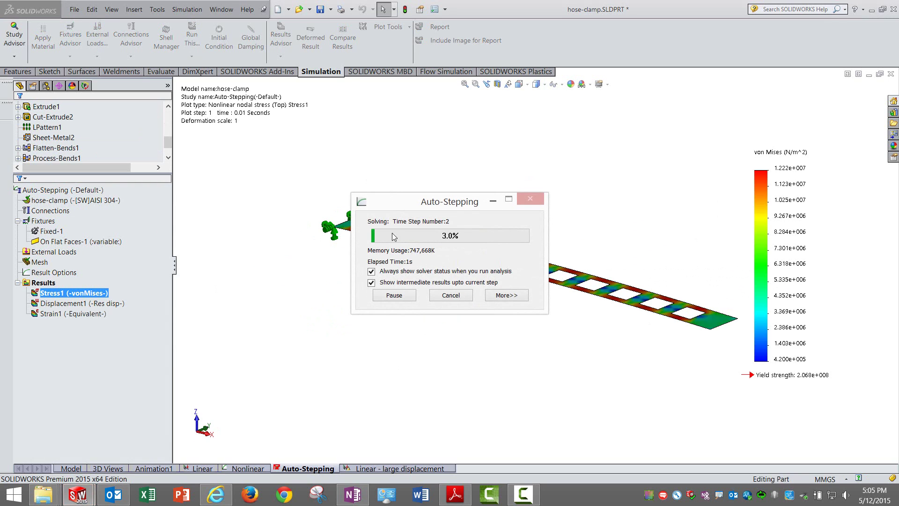
left_click_drag(426, 202, 182, 92)
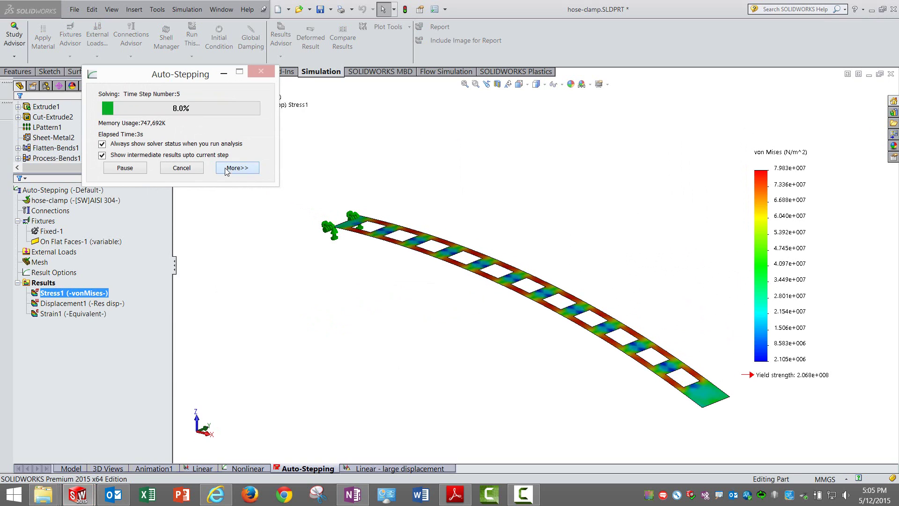
left_click(266, 185)
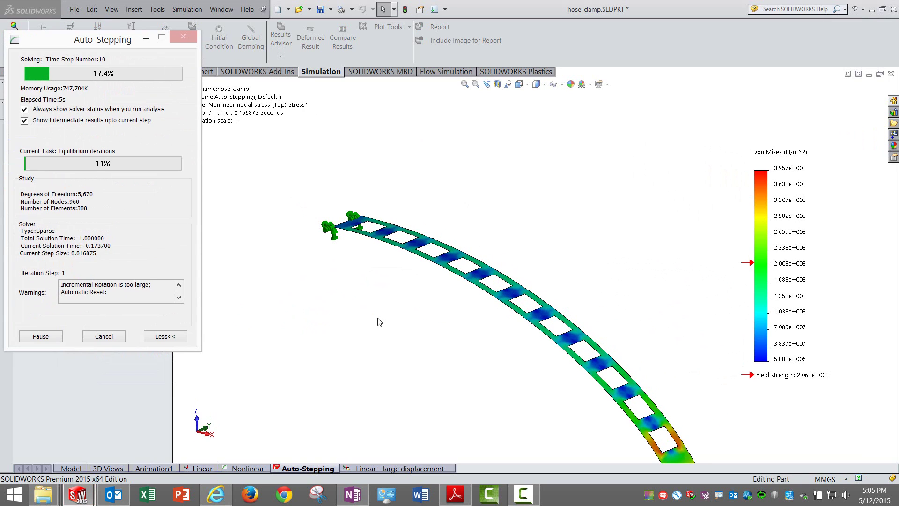
left_click(400, 347)
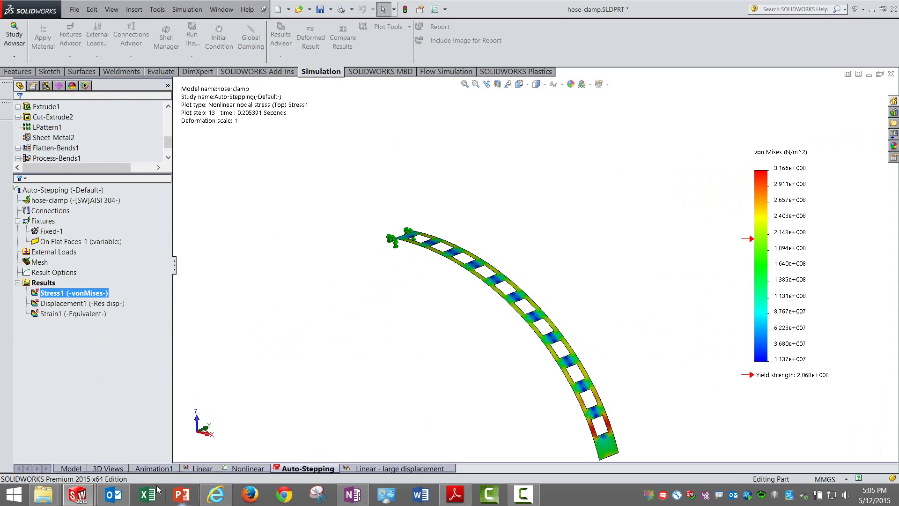
mouse_move(91, 496)
left_click(200, 454)
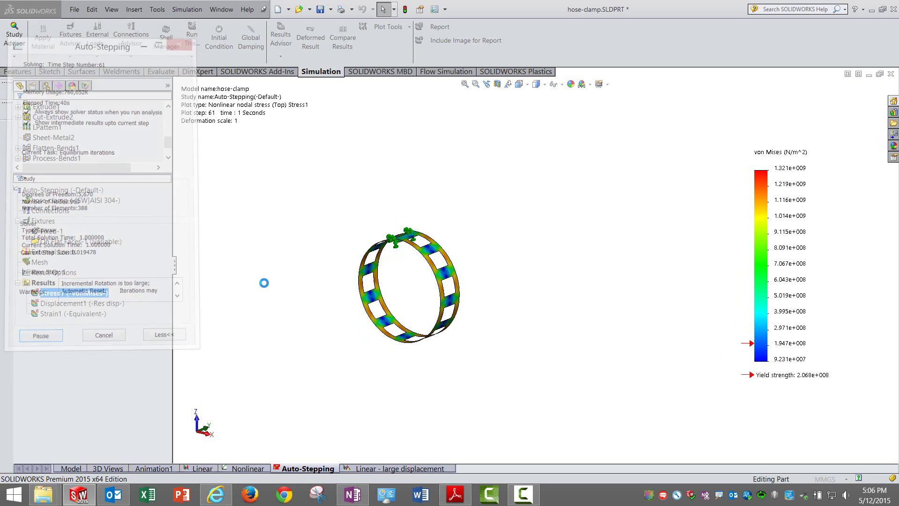
- Orbit and zoom the Auto-Stepping stress plot to a close-up of the ring's top arc
middle_click_drag(261, 224, 378, 249)
scroll(378, 249, "down", 3)
scroll(378, 250, "down", 3)
middle_click_drag(488, 279, 478, 274)
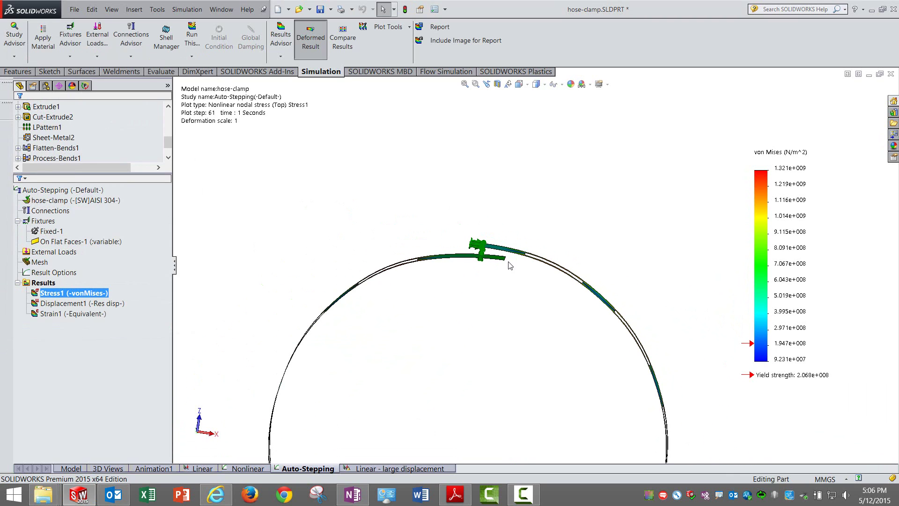
scroll(446, 361, "up", 2)
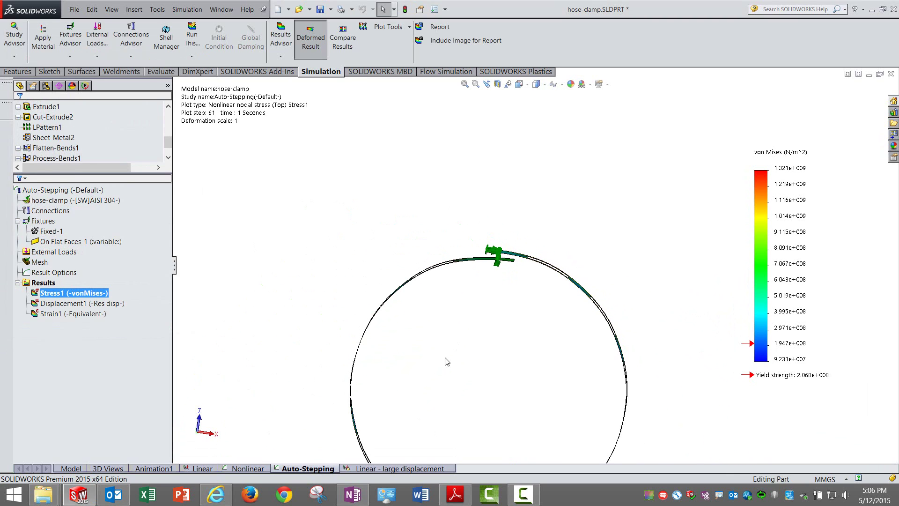
- Display the Nonlinear study's Displacement1 plot of the ring at an oblique angle
left_click(230, 469)
double_click(47, 284)
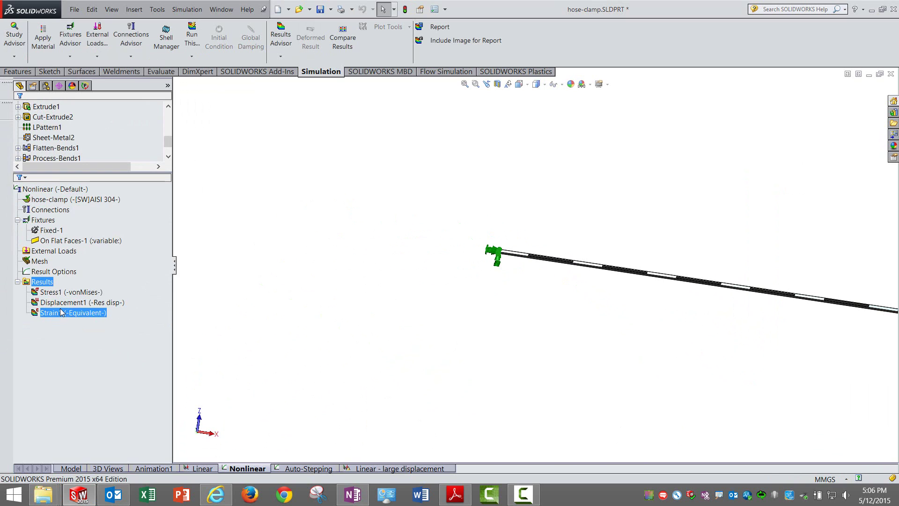
double_click(85, 302)
scroll(521, 260, "down", 3)
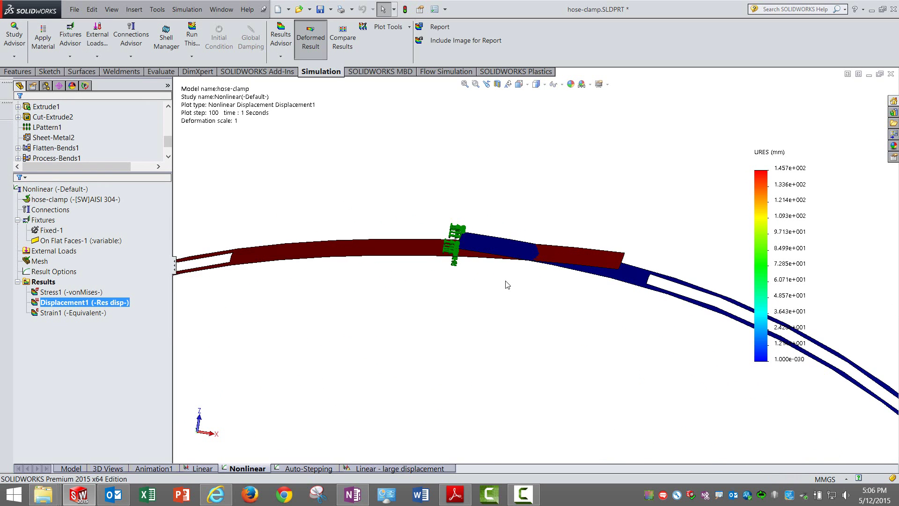
middle_click_drag(506, 283, 491, 338)
scroll(536, 347, "up", 2)
scroll(537, 347, "up", 1)
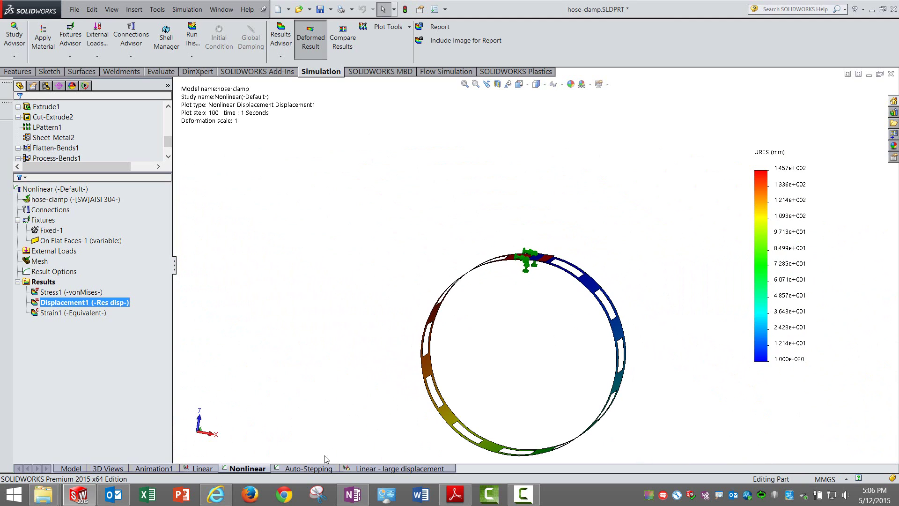
- Display the Auto-Stepping Displacement1 plot, peaking at 1.472e+002 mm, as a face-on ring
left_click(310, 468)
left_click(111, 303, "ctrl")
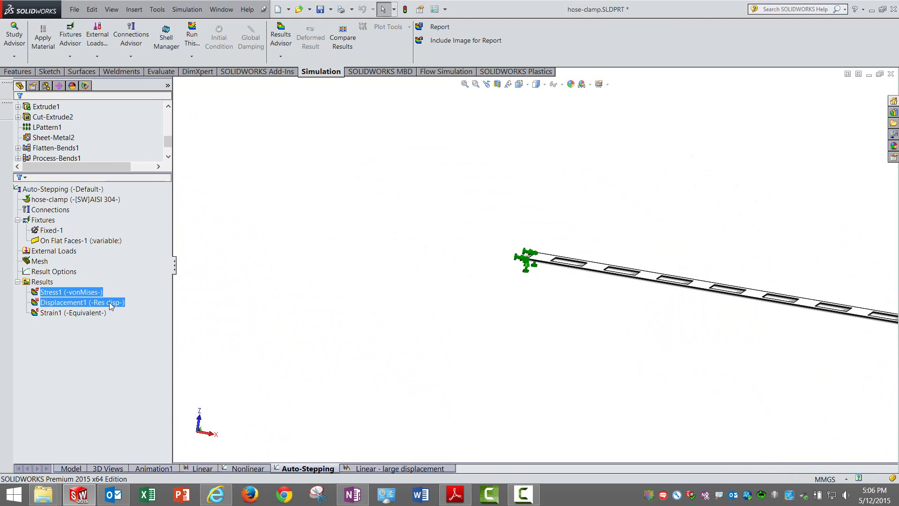
double_click(111, 302)
scroll(545, 284, "down", 3)
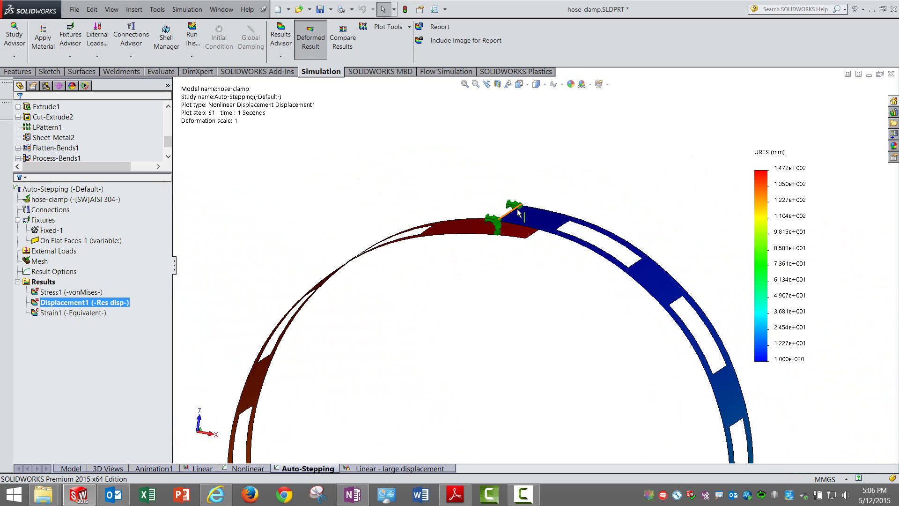
middle_click_drag(524, 268, 534, 305)
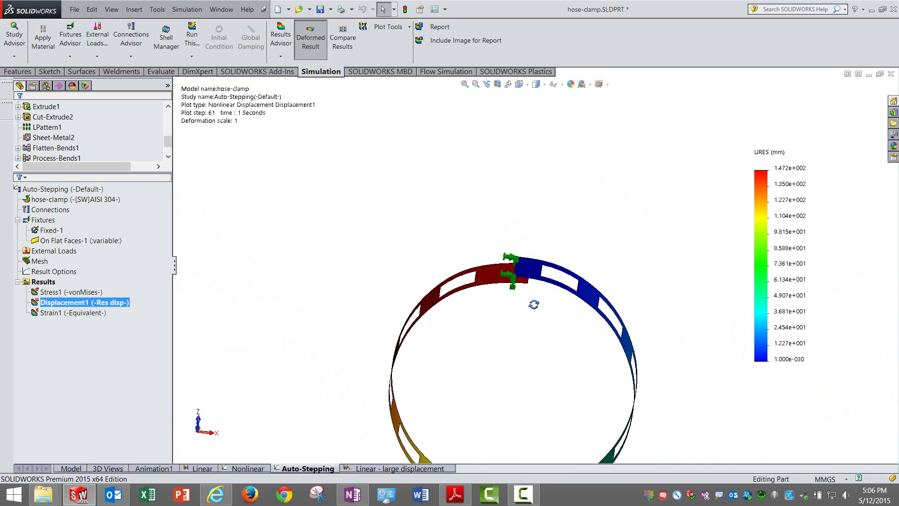
middle_click_drag(535, 348, 401, 283)
left_click(465, 85)
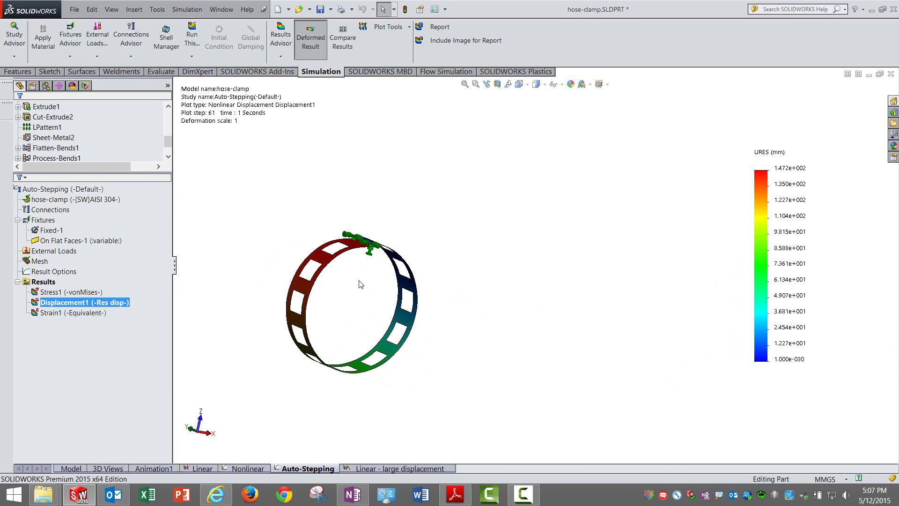
scroll(345, 285, "down", 3)
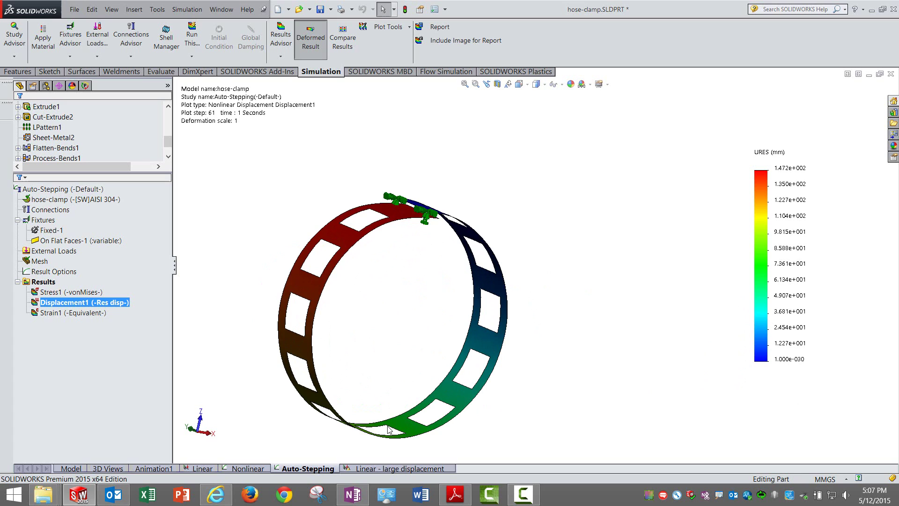
- Confirm Large displacement is enabled in the Linear - large displacement study's properties
left_click(387, 472)
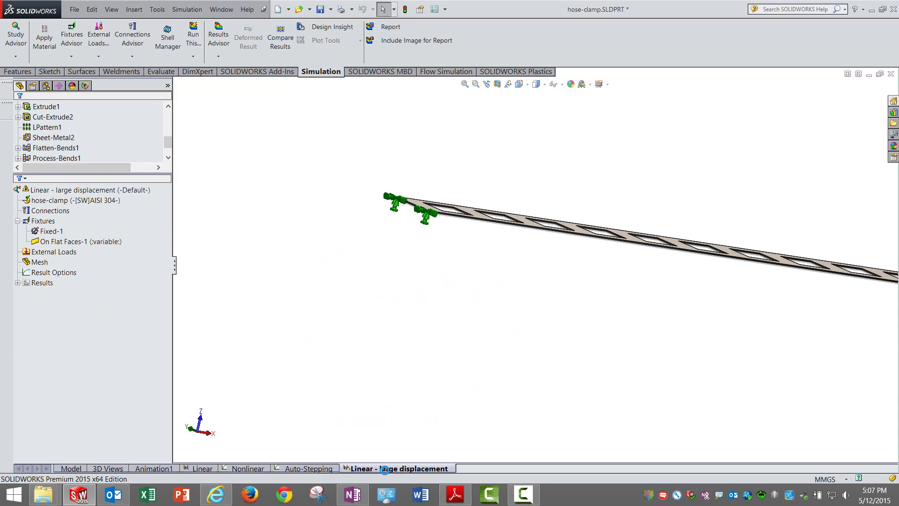
right_click(92, 191)
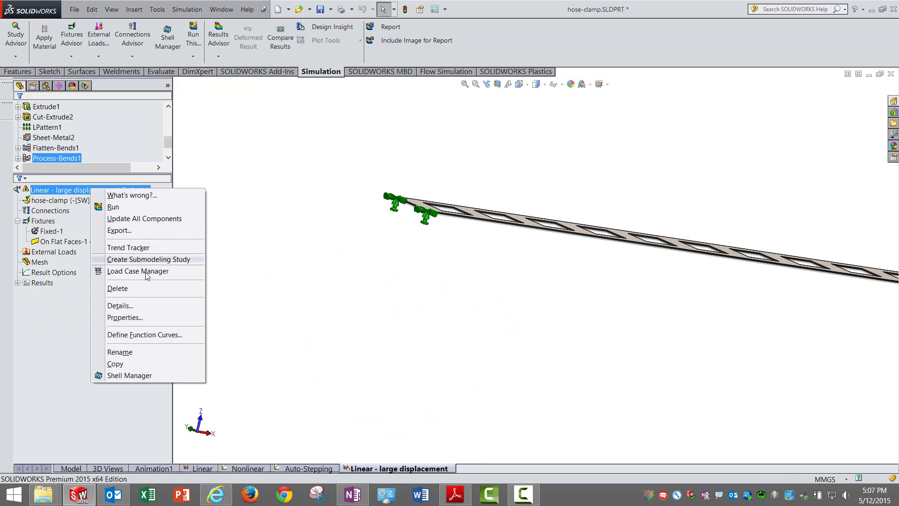
left_click(140, 318)
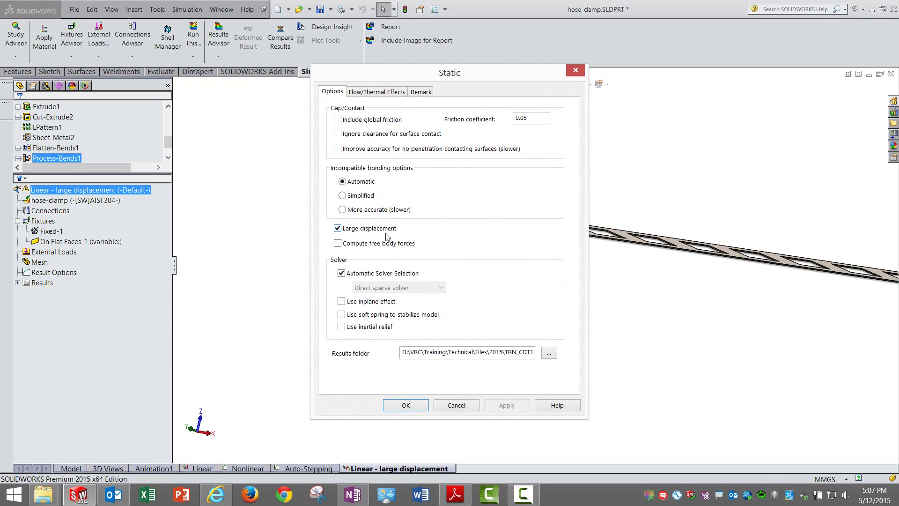
left_click(415, 405)
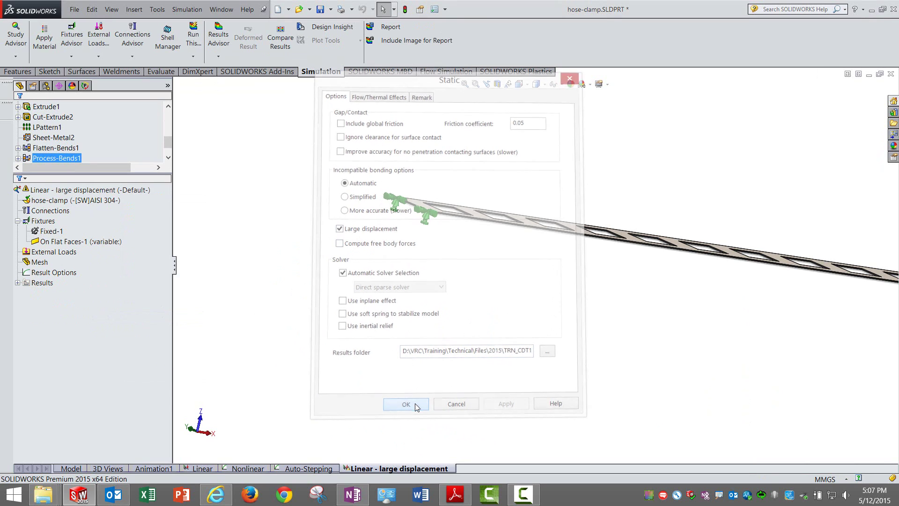
- Run the Linear - large displacement study, reaching a peak von Mises stress of 1.210e+009 N/m^2
right_click(115, 197)
left_click(140, 212)
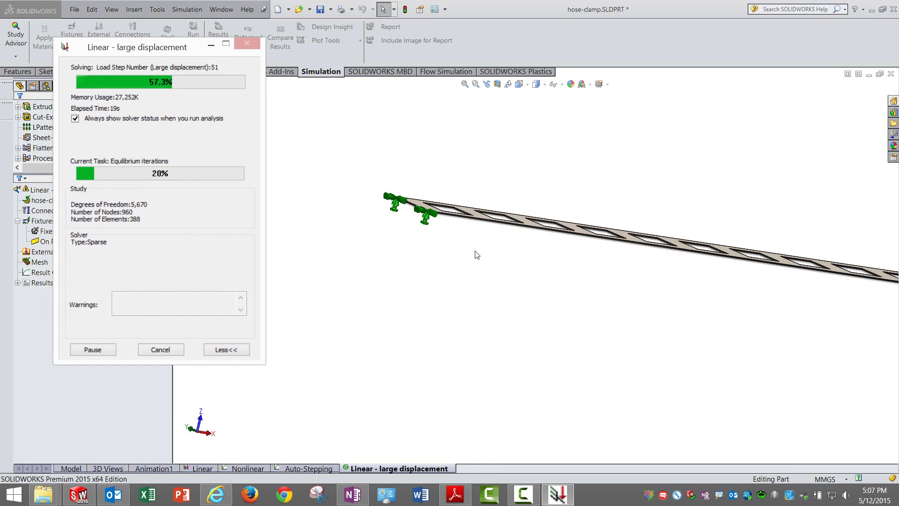
middle_click_drag(668, 295, 626, 304)
left_click(559, 499)
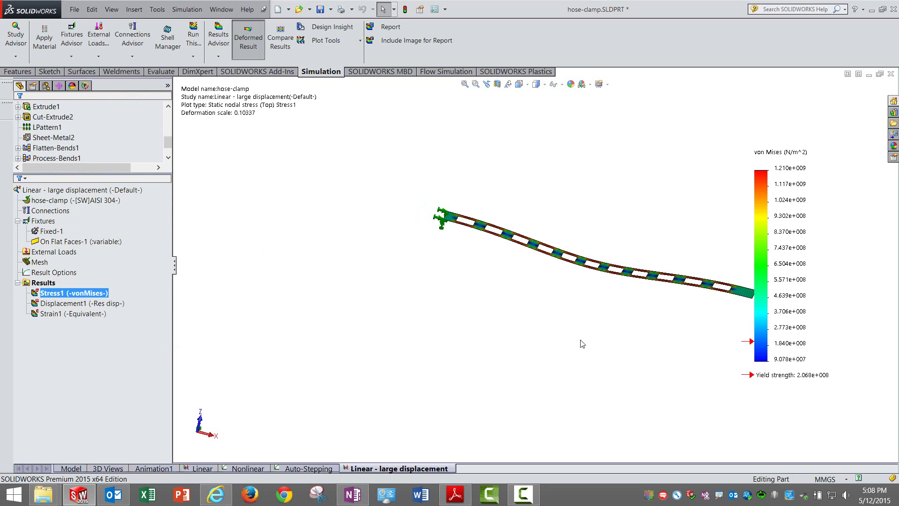
- Show the Linear - large displacement study's Displacement1 plot of the curled ring
middle_click_drag(620, 282, 471, 240)
left_click(93, 303)
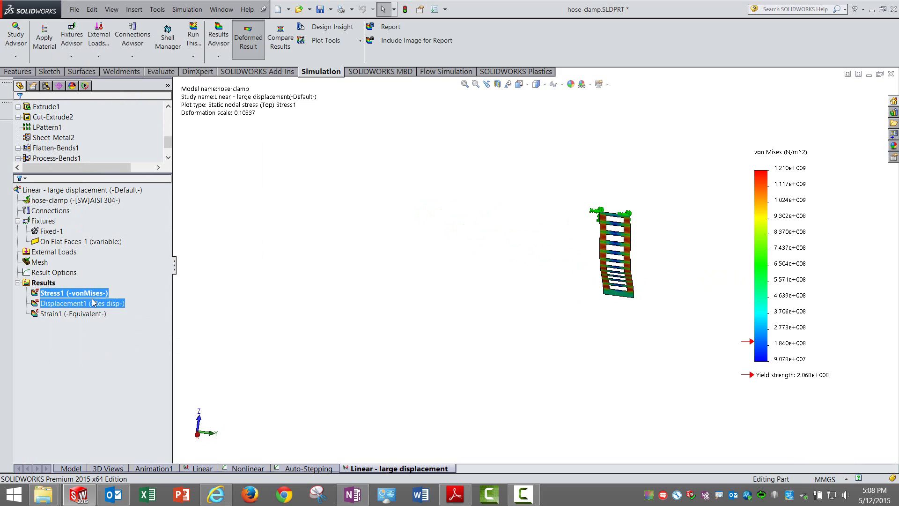
double_click(93, 303)
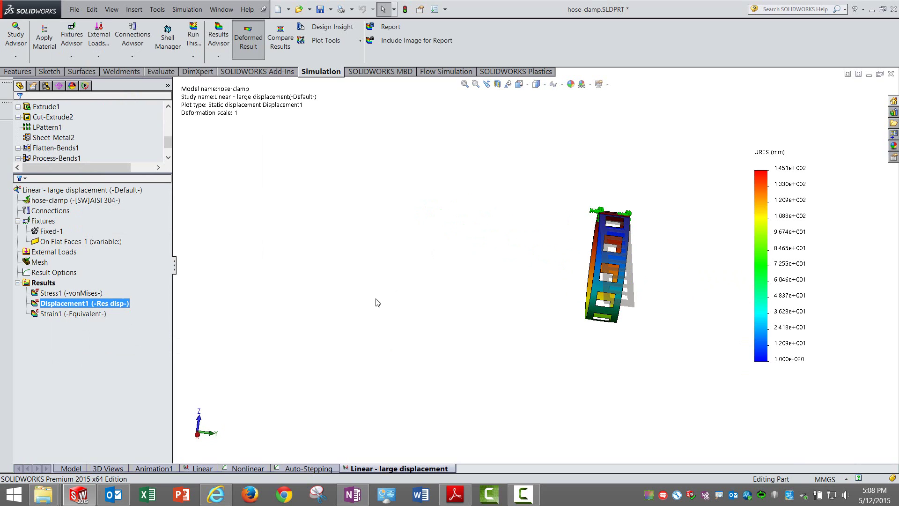
- Compare with the Linear study's Displacement1 plot of the flat strip
left_click(202, 468)
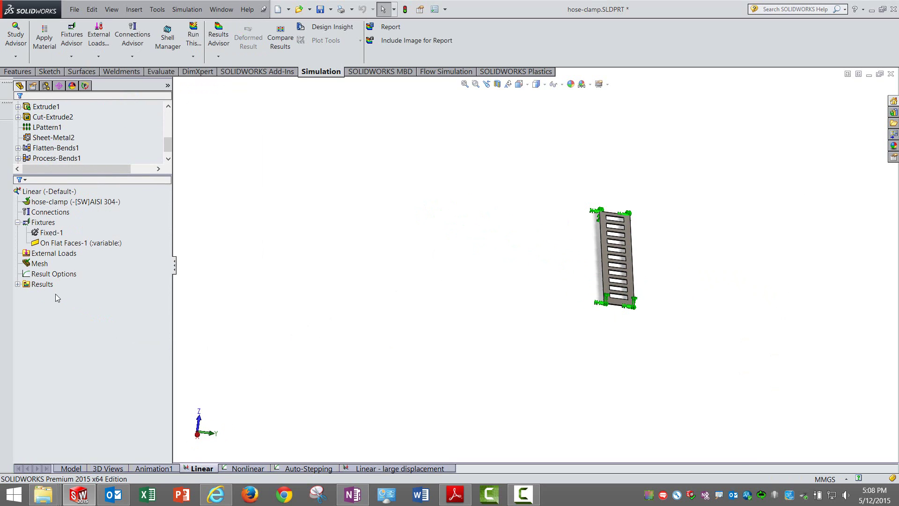
left_click(43, 284)
left_click(18, 284)
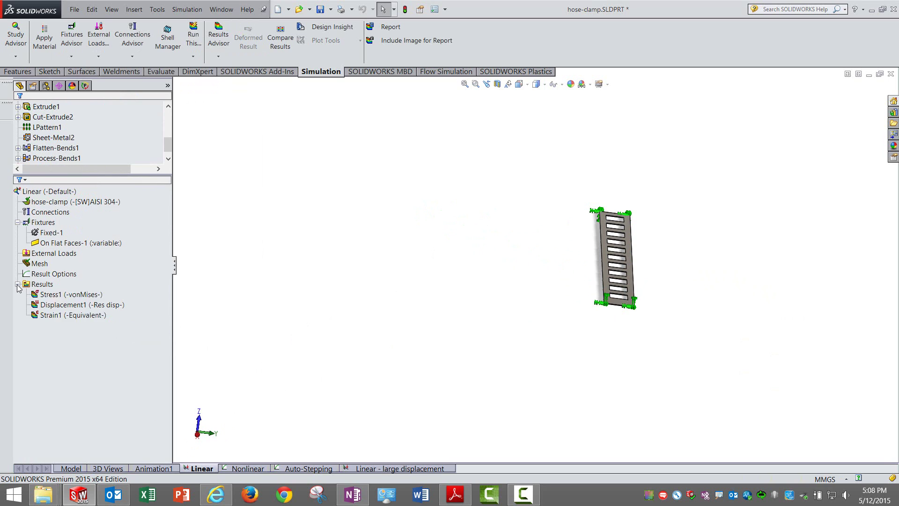
left_click(59, 305)
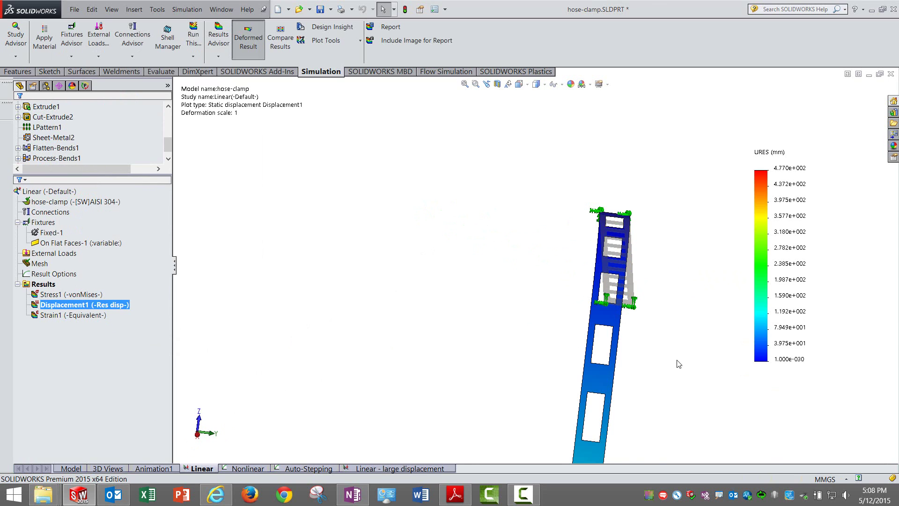
middle_click_drag(676, 364, 623, 370)
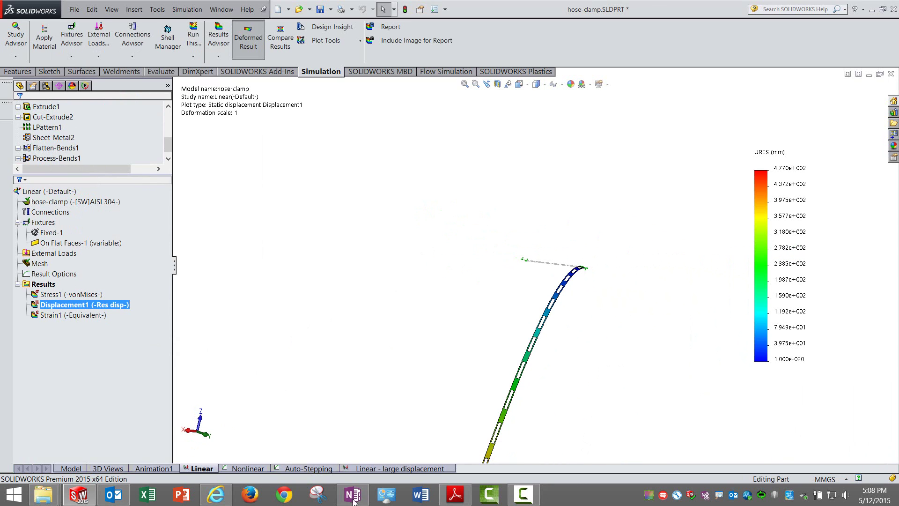
- Return to the large-displacement ring plot, inspect it, and switch to the course manual PDF
left_click(361, 470)
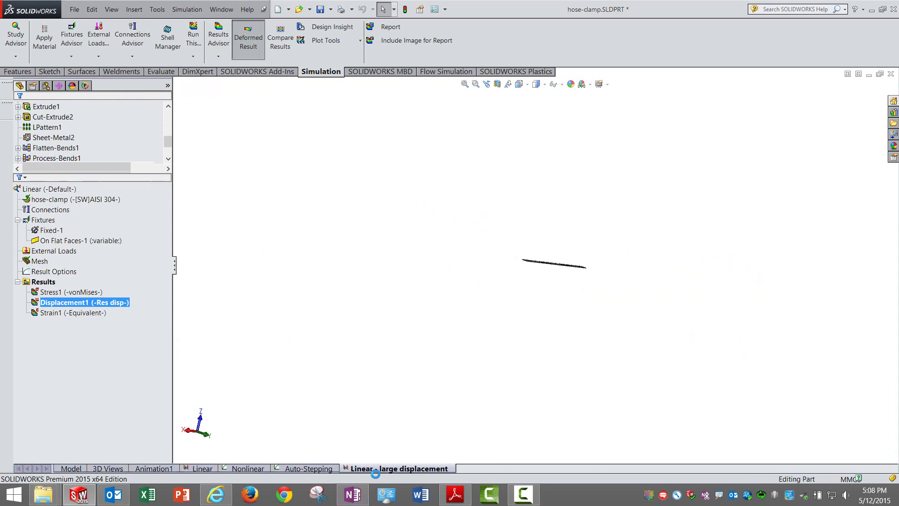
double_click(102, 304)
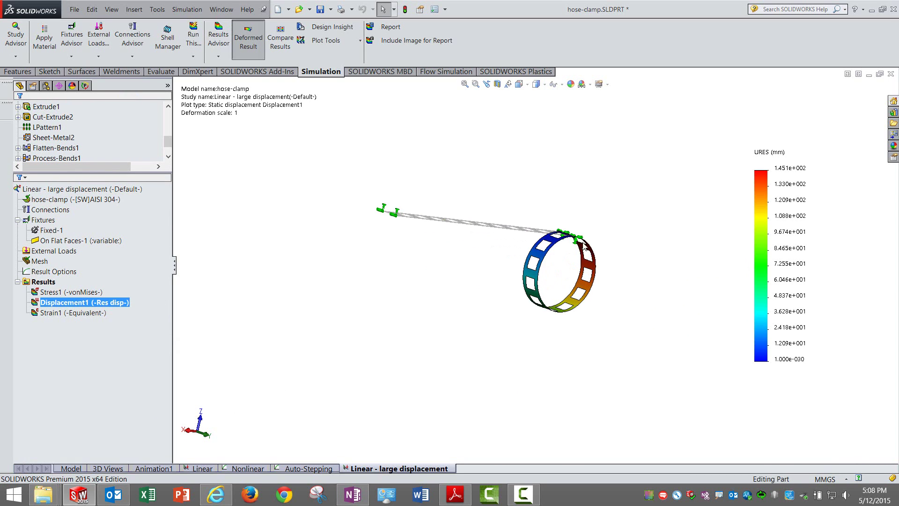
scroll(585, 247, "down", 10)
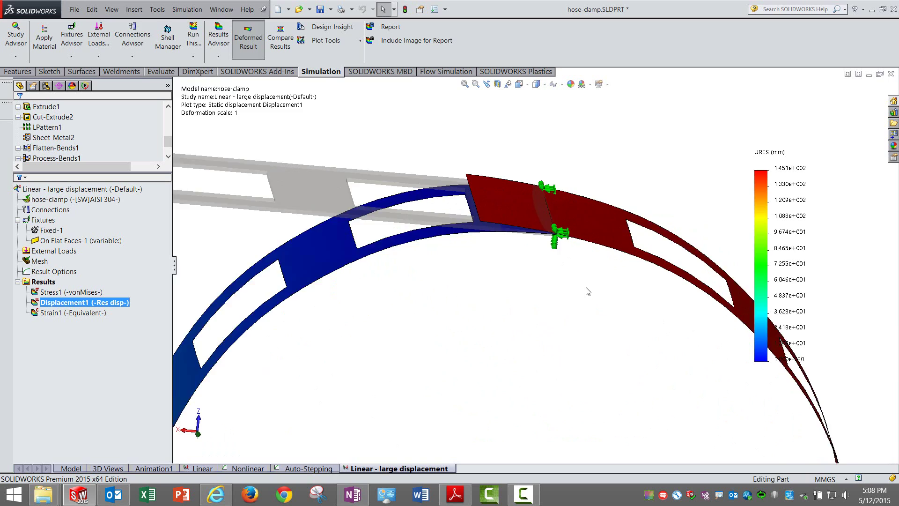
scroll(588, 291, "up", 6)
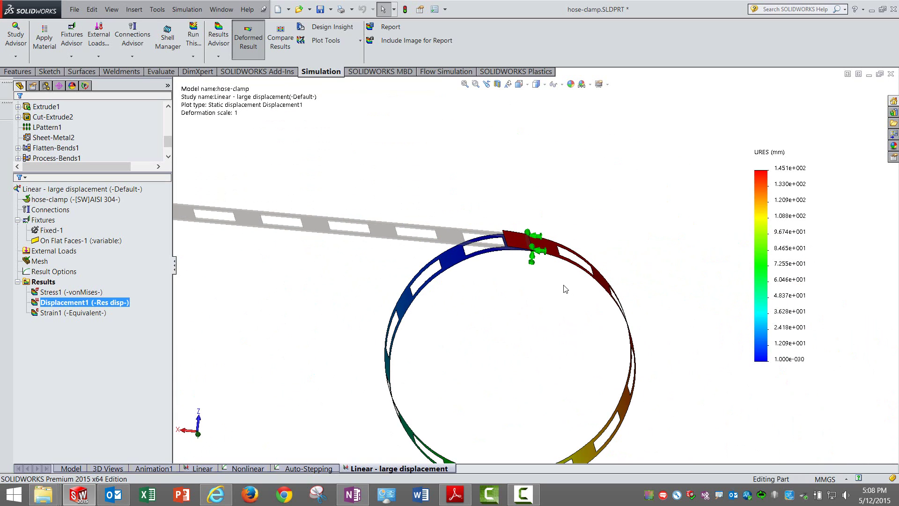
scroll(565, 289, "down", 2)
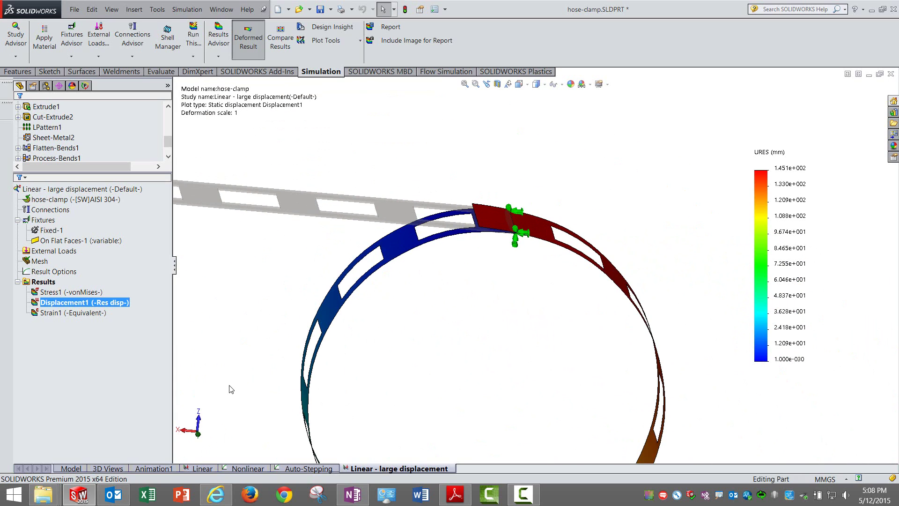
scroll(495, 303, "up", 3)
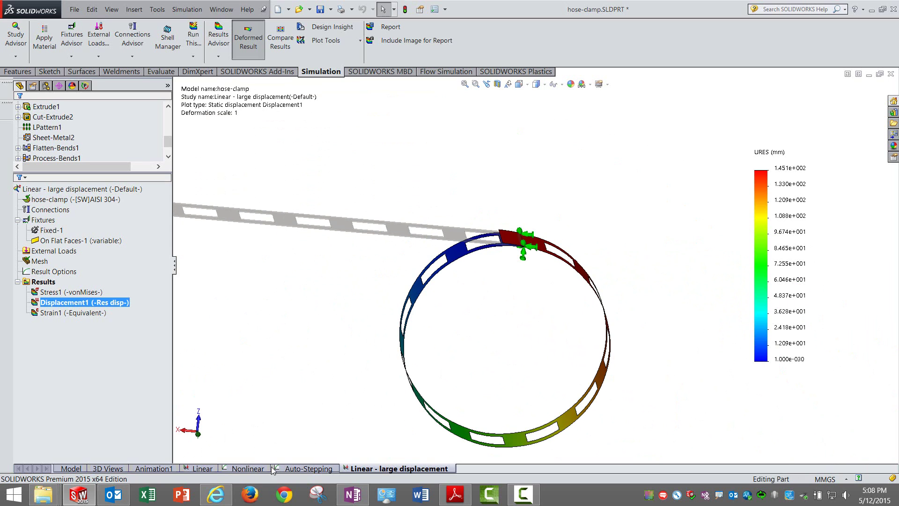
middle_click_drag(537, 276, 516, 304)
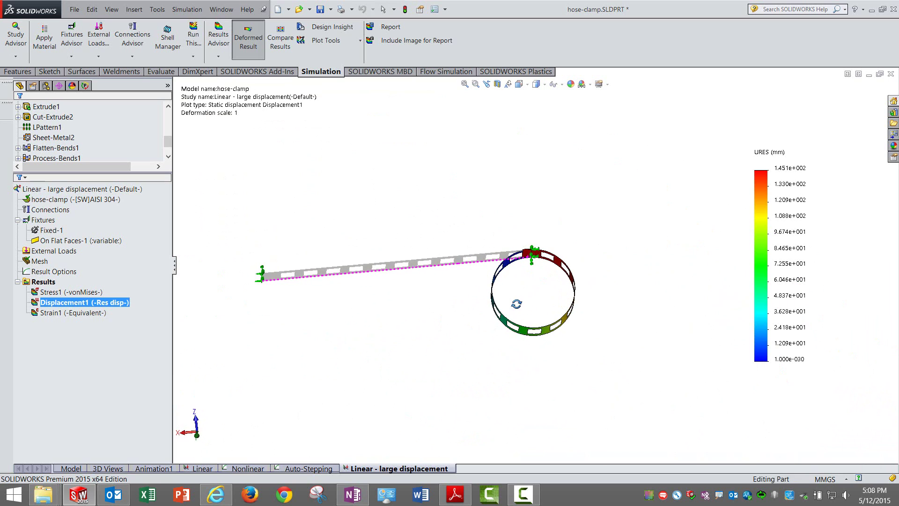
left_click(455, 494)
- Dismiss the Outlook notification and scroll the manual to the page-74 Solvers section on FFEPlus and Direct Sparse
scroll(269, 250, "down", 4)
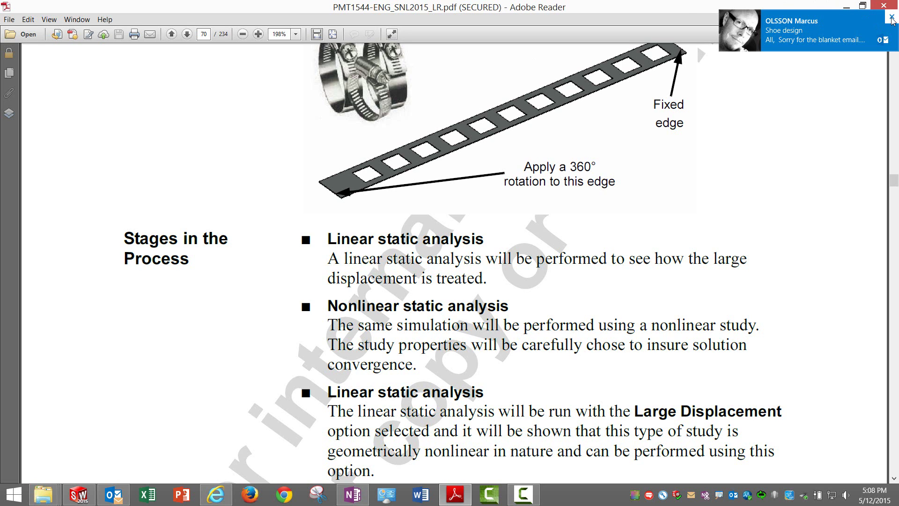
left_click(891, 19)
scroll(187, 310, "down", 1)
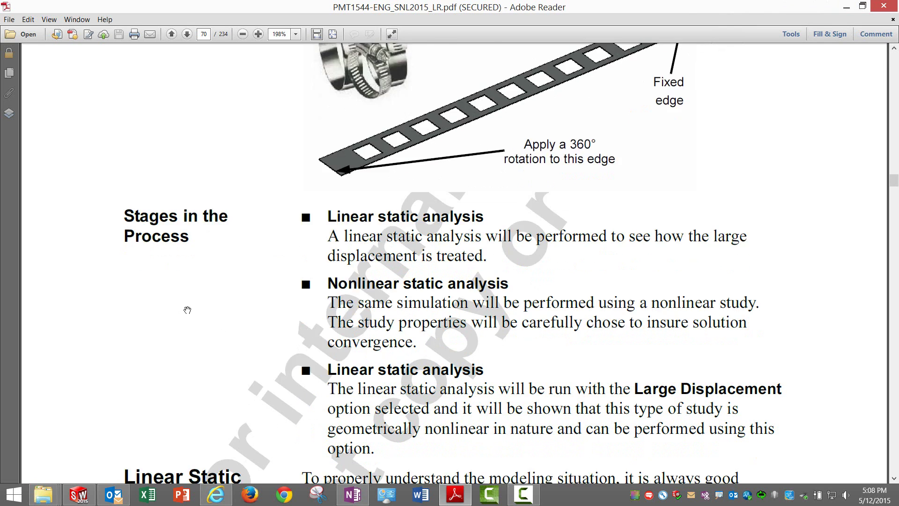
scroll(187, 310, "down", 2)
scroll(206, 298, "down", 2)
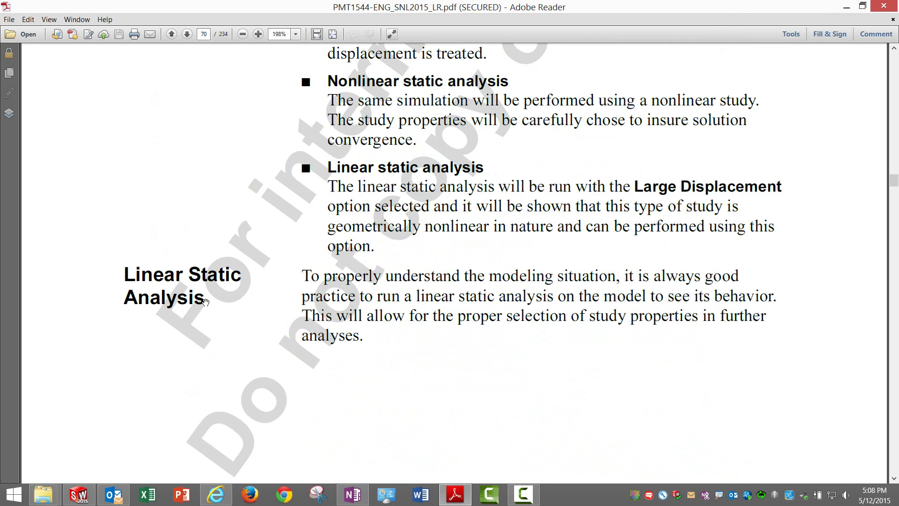
scroll(206, 302, "down", 2)
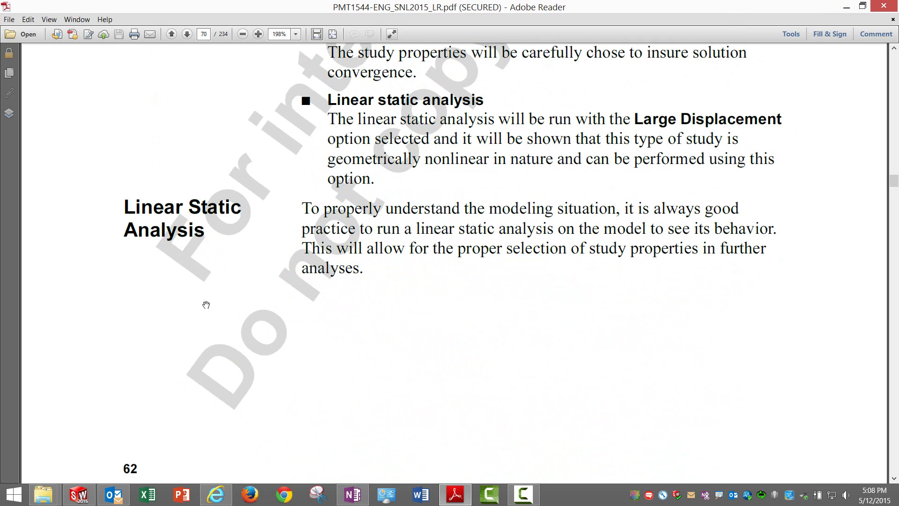
scroll(203, 302, "down", 2)
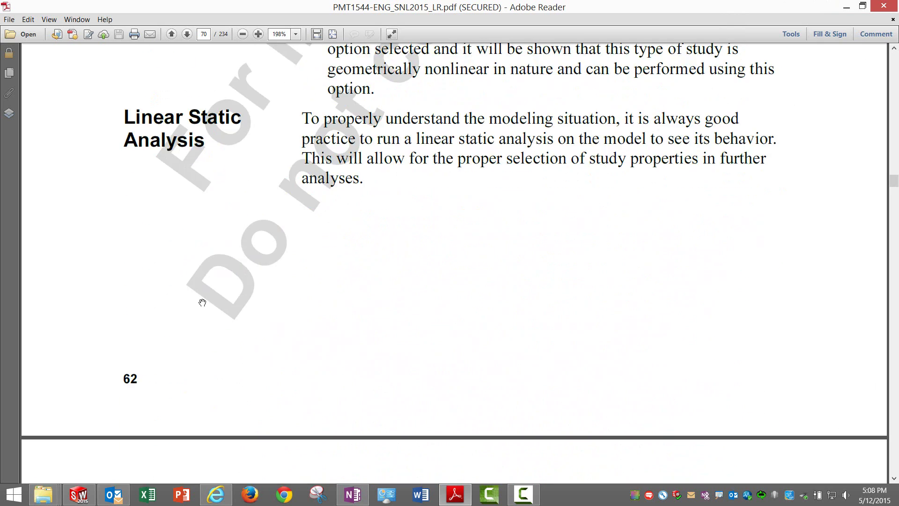
scroll(202, 302, "down", 10)
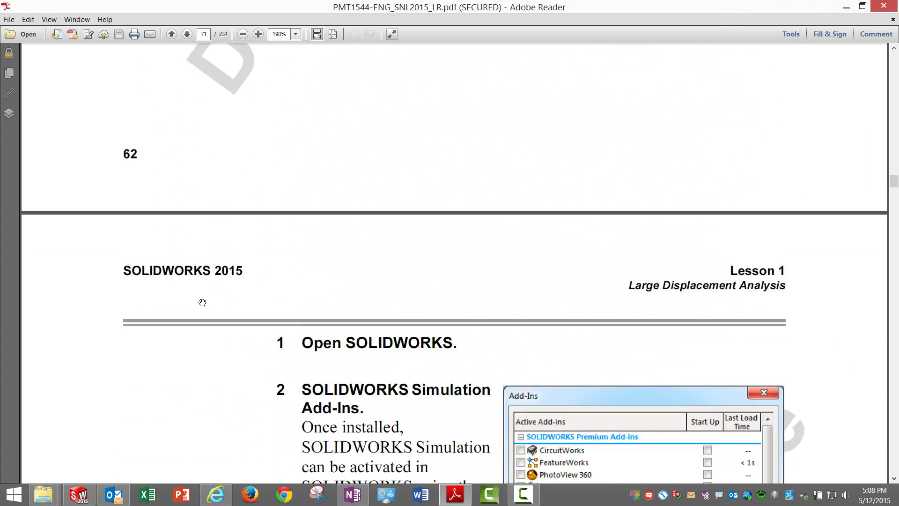
scroll(202, 303, "down", 15)
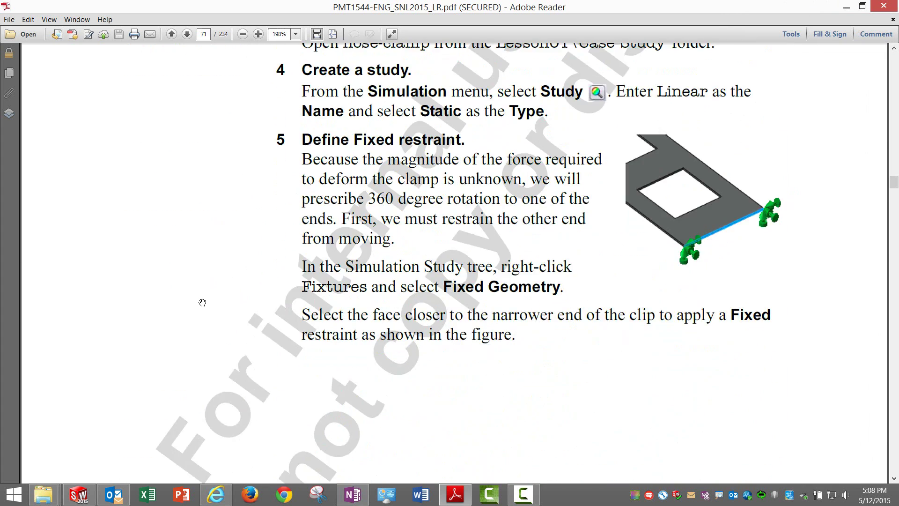
scroll(203, 302, "down", 5)
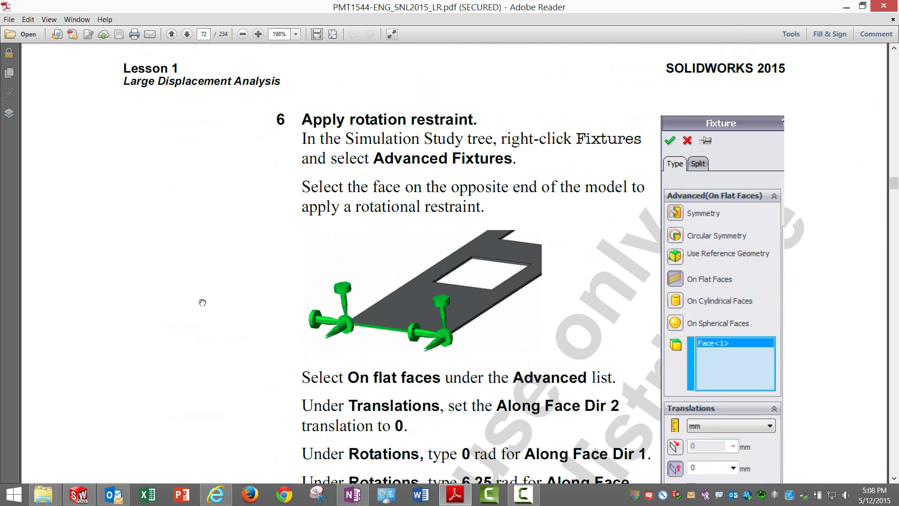
scroll(202, 303, "down", 8)
scroll(202, 302, "down", 17)
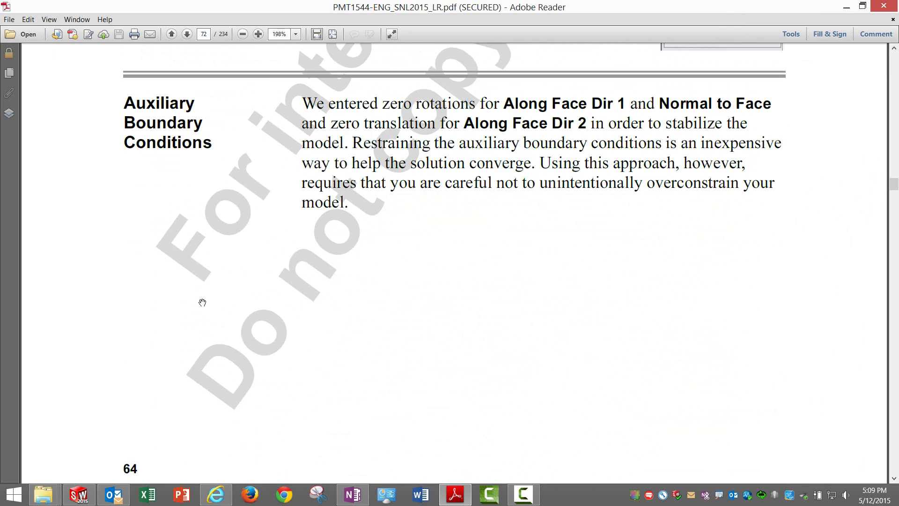
scroll(202, 302, "down", 8)
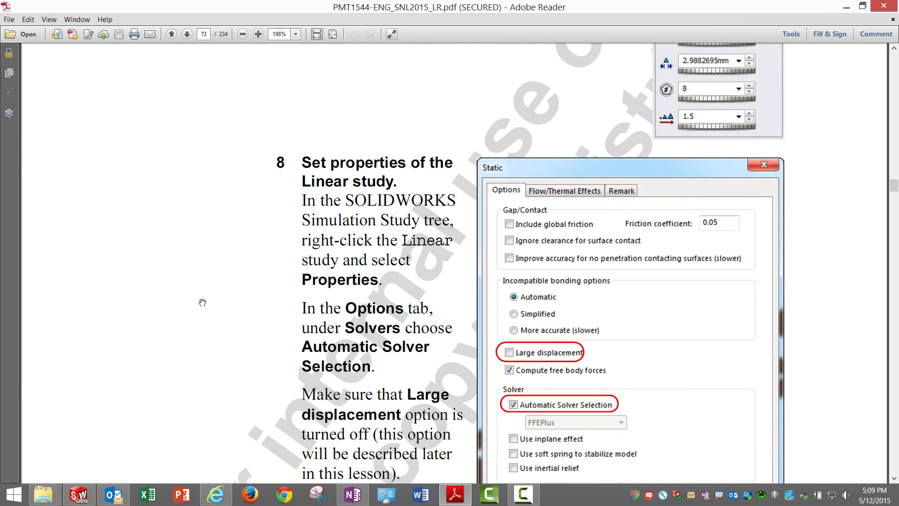
scroll(203, 302, "down", 5)
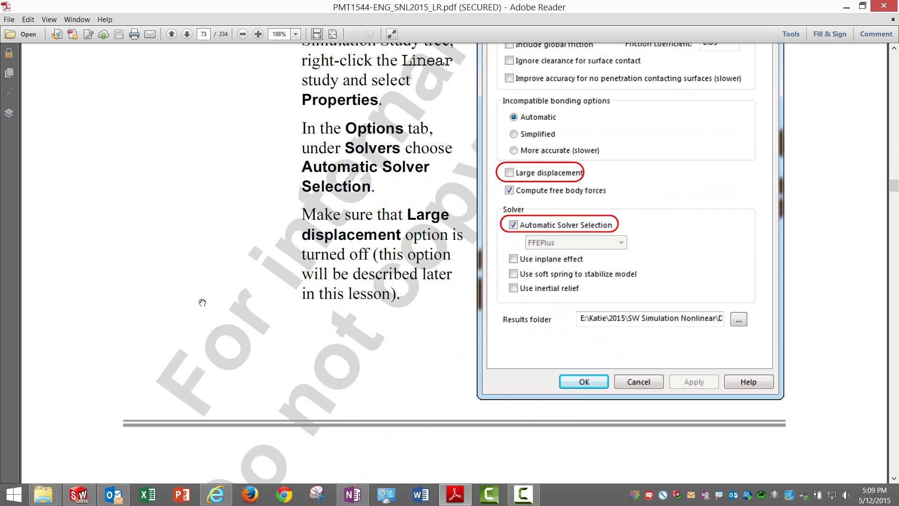
scroll(202, 302, "down", 17)
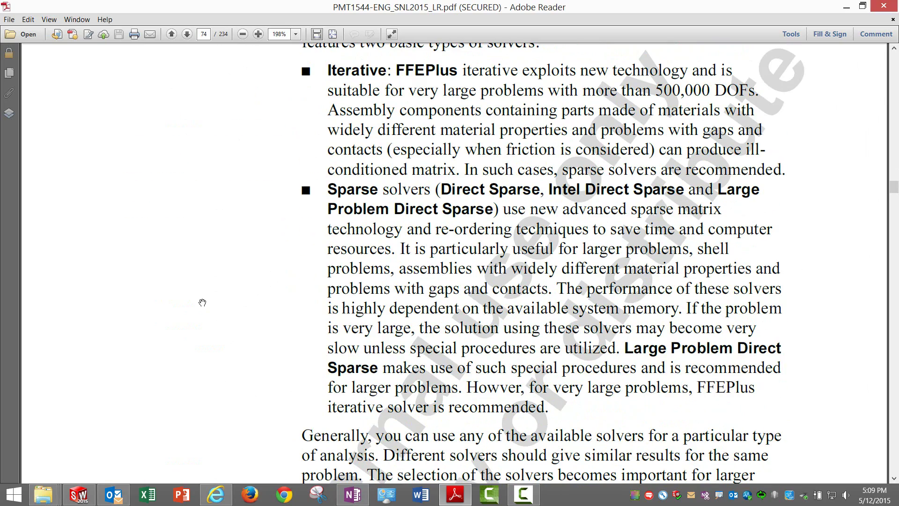
scroll(203, 303, "up", 5)
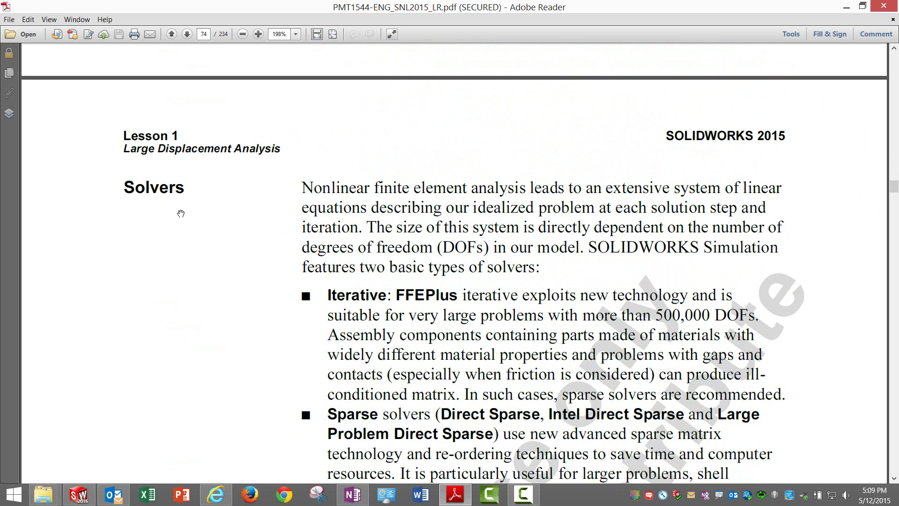
scroll(398, 356, "down", 2)
scroll(397, 356, "down", 1)
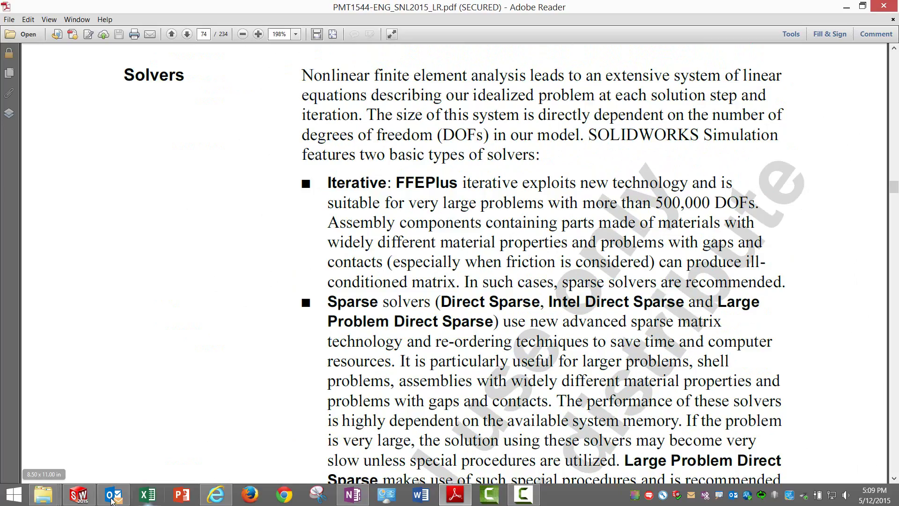
left_click(13, 494)
left_click(53, 499)
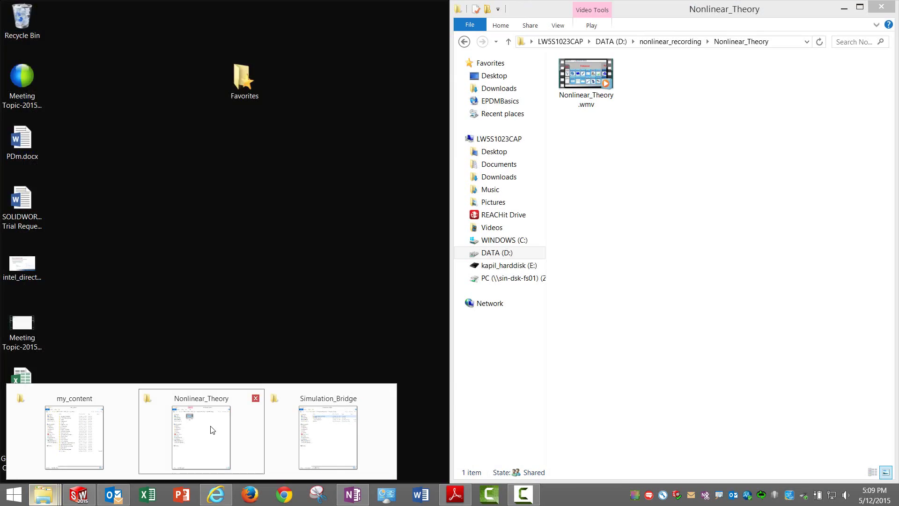
left_click(210, 427)
left_click(525, 252)
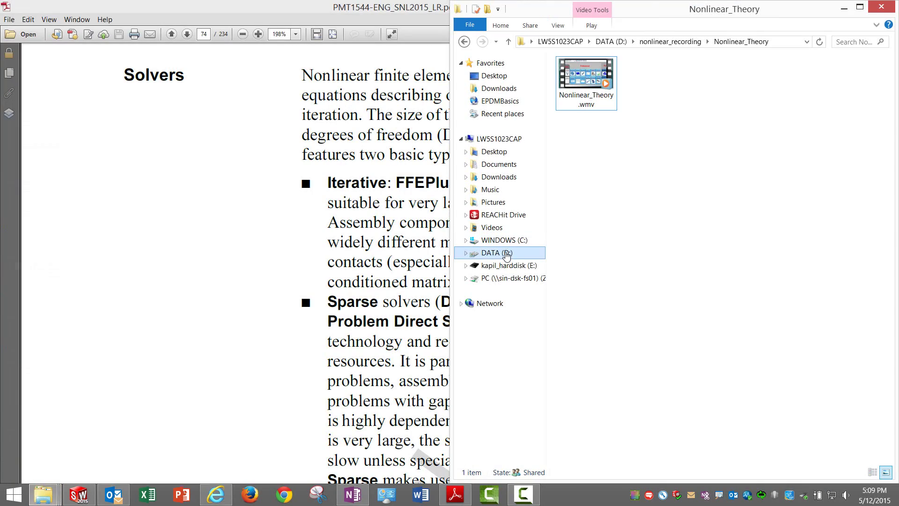
double_click(595, 305)
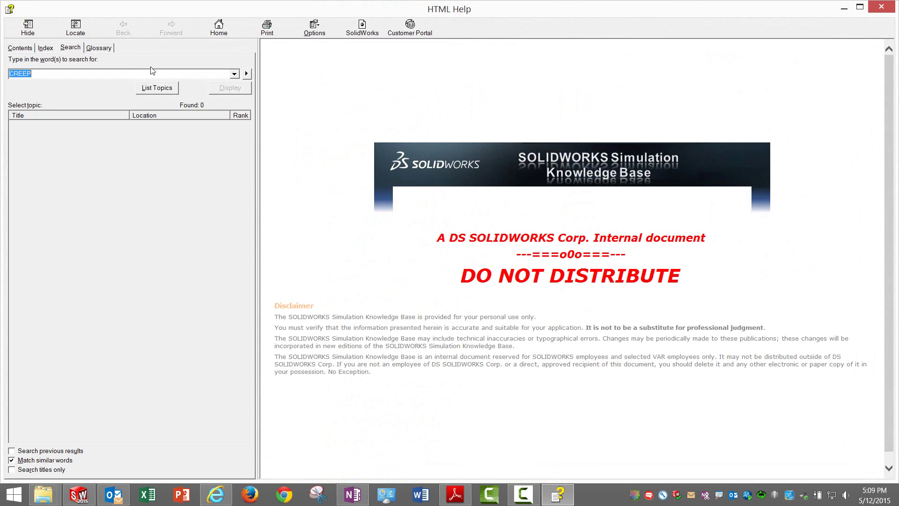
type("solver")
key("Return")
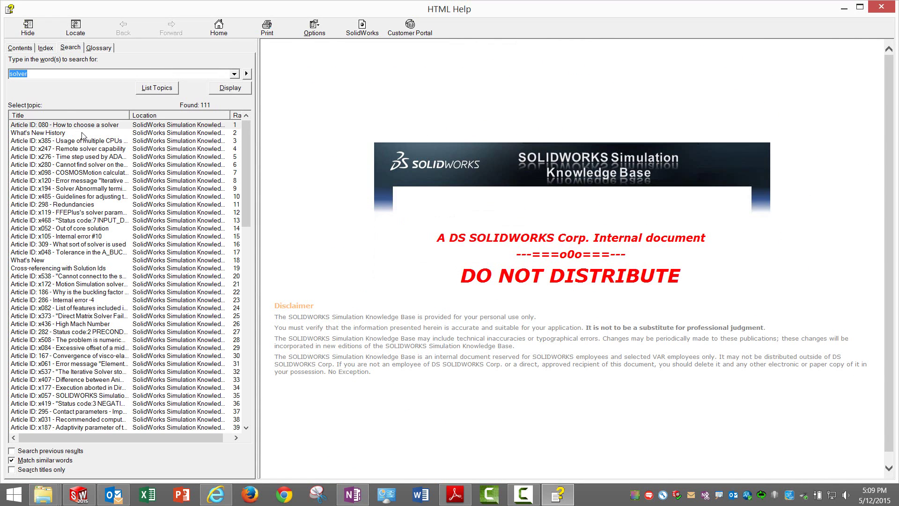
double_click(75, 125)
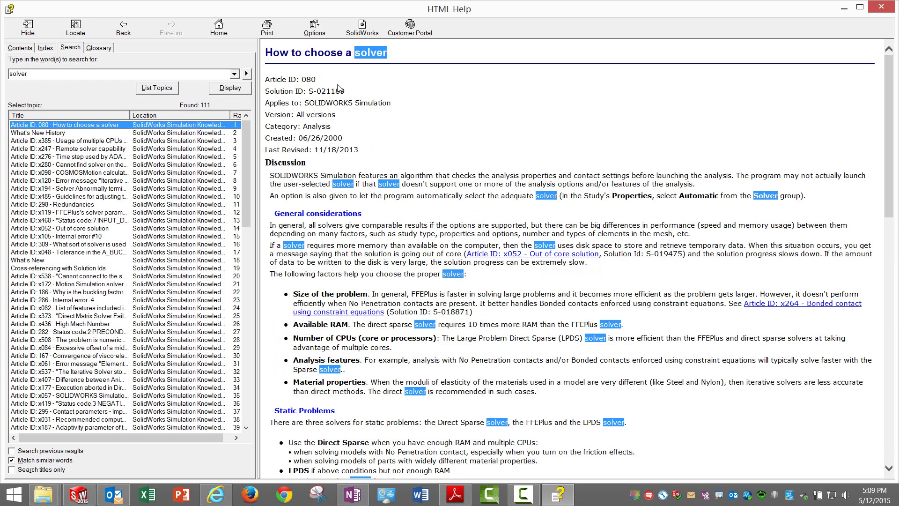
left_click_drag(345, 91, 307, 90)
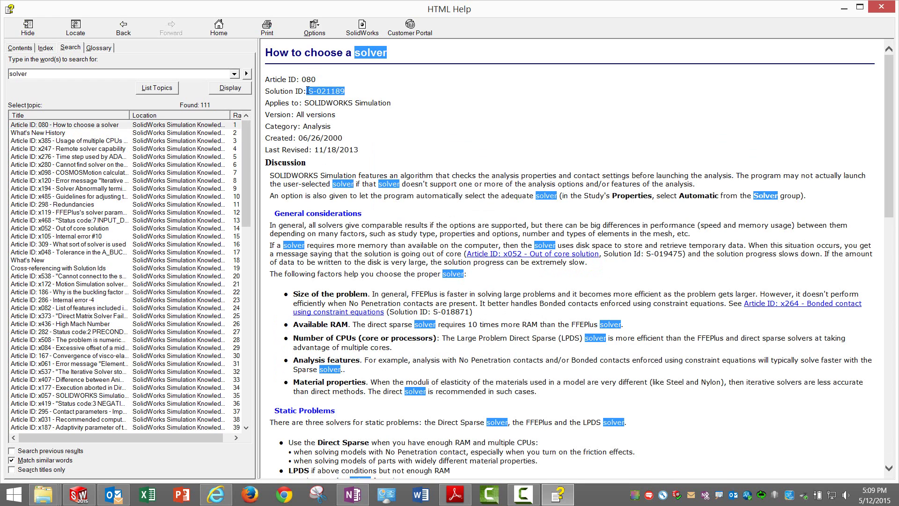
left_click(355, 147)
scroll(344, 234, "down", 20)
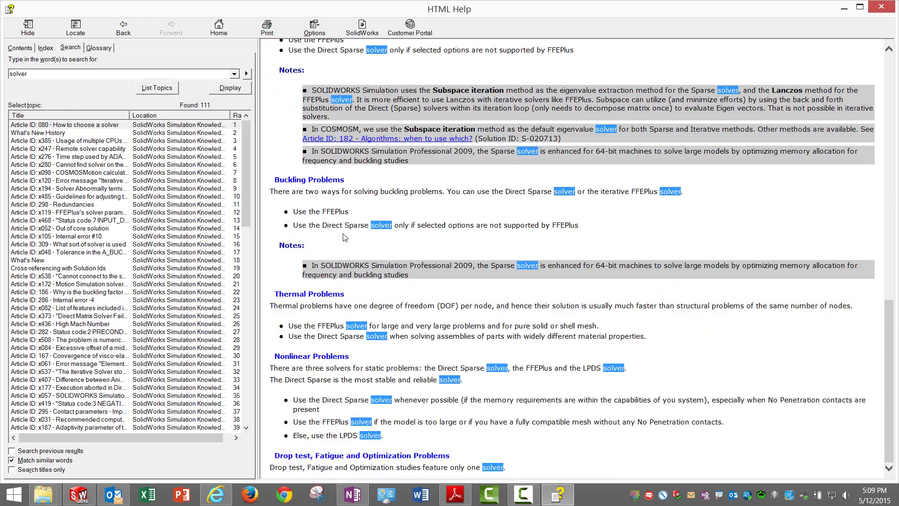
left_click(881, 6)
left_click(315, 285)
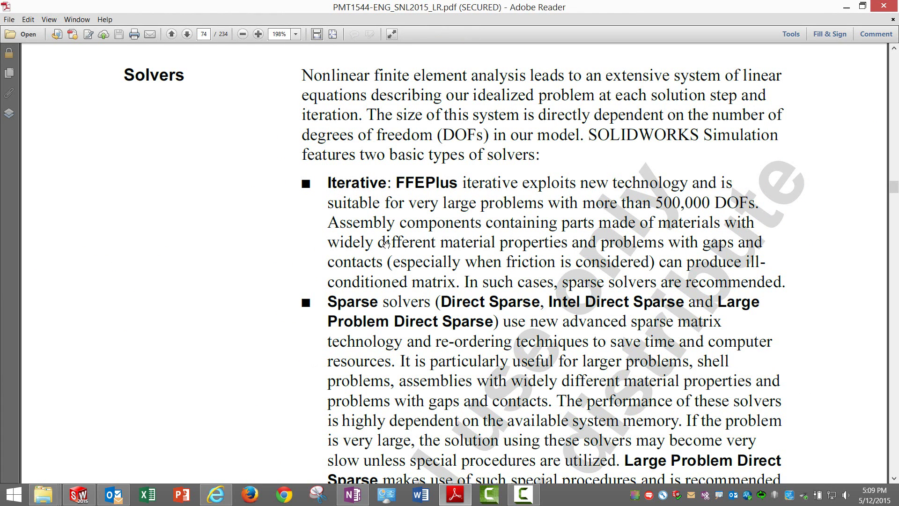
- Scroll the manual from step 11 on True Scale displacement to step 12, 'Superimpose original model with deformed model'
scroll(402, 295, "down", 3)
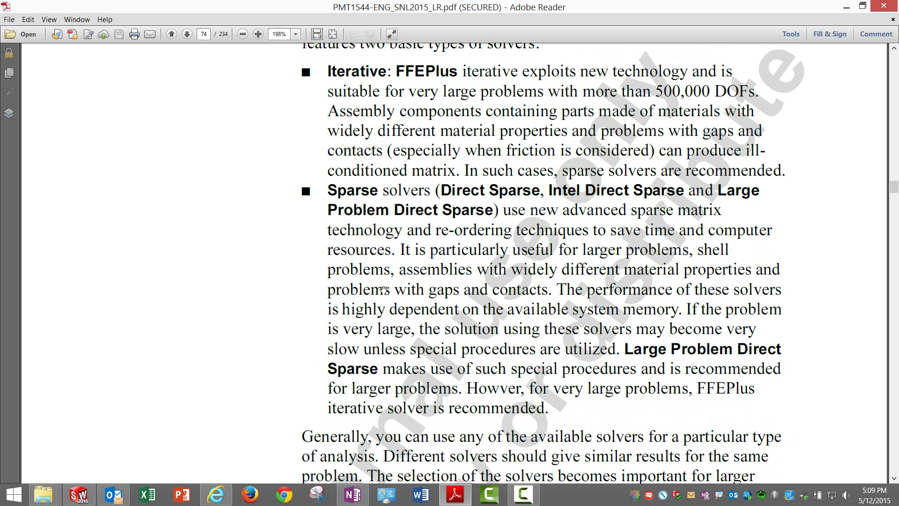
scroll(386, 292, "down", 1)
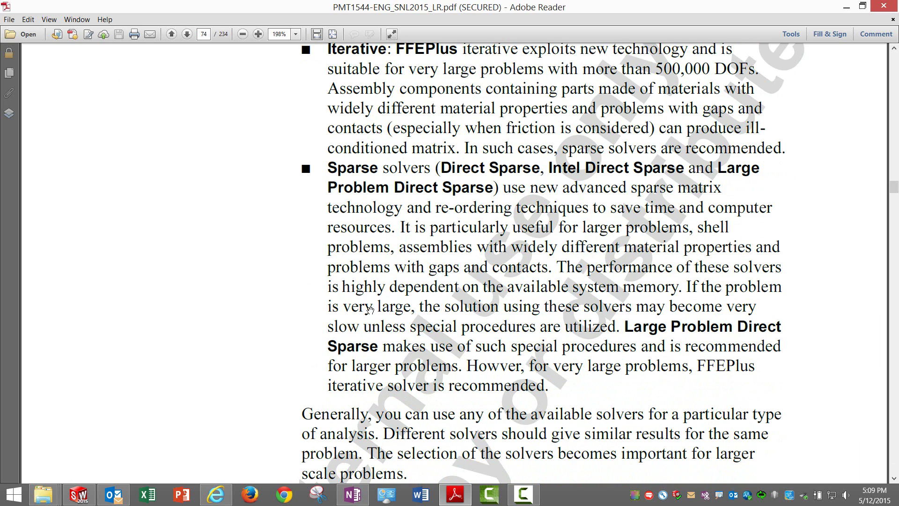
scroll(370, 309, "down", 3)
scroll(369, 310, "down", 7)
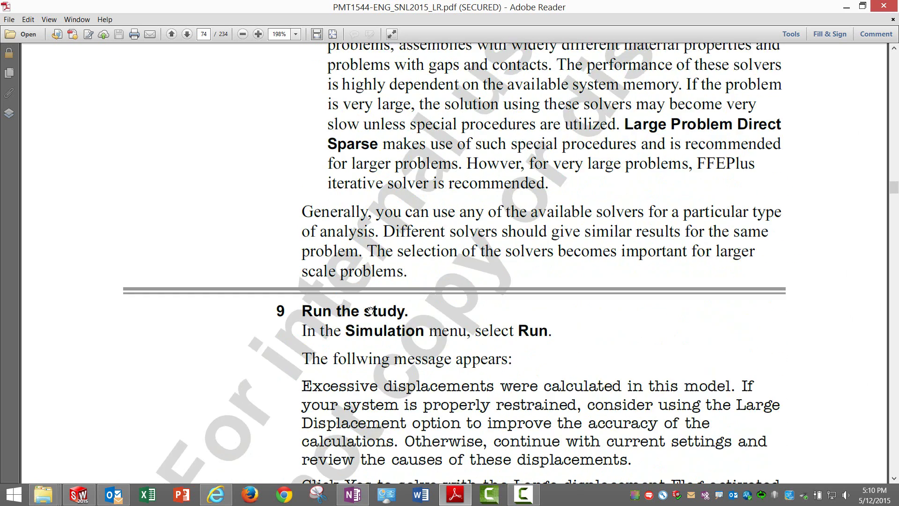
scroll(370, 311, "down", 17)
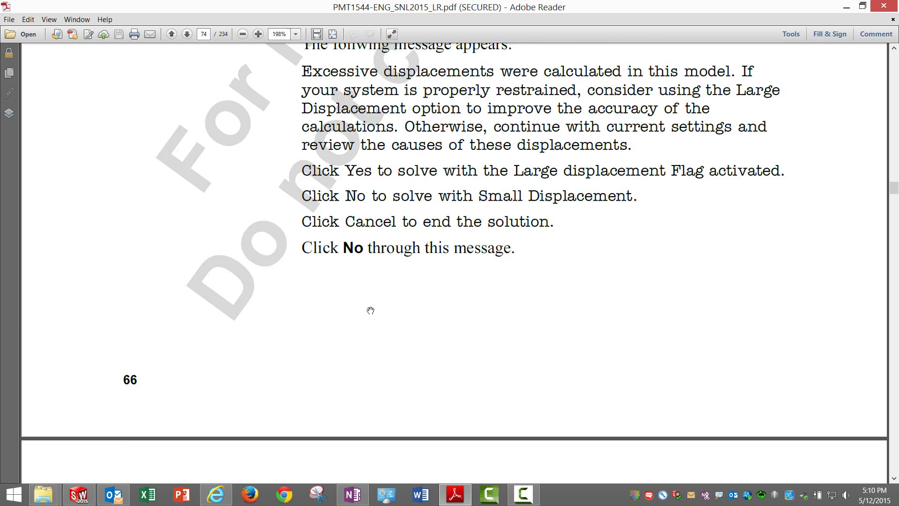
scroll(370, 310, "down", 4)
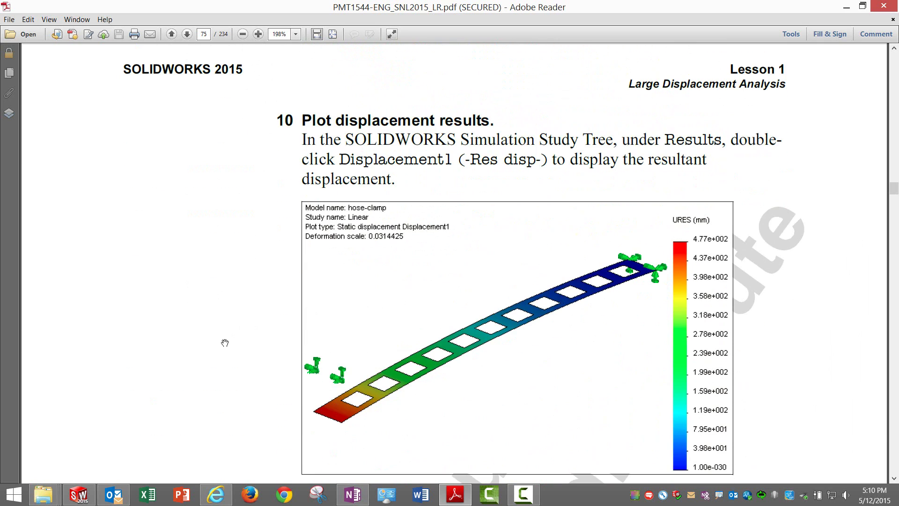
scroll(225, 343, "down", 4)
scroll(225, 343, "down", 6)
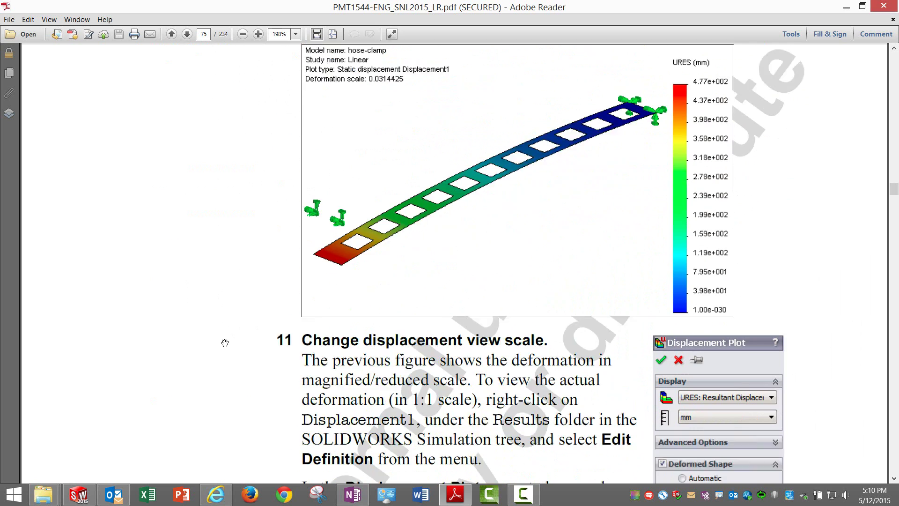
scroll(224, 343, "down", 2)
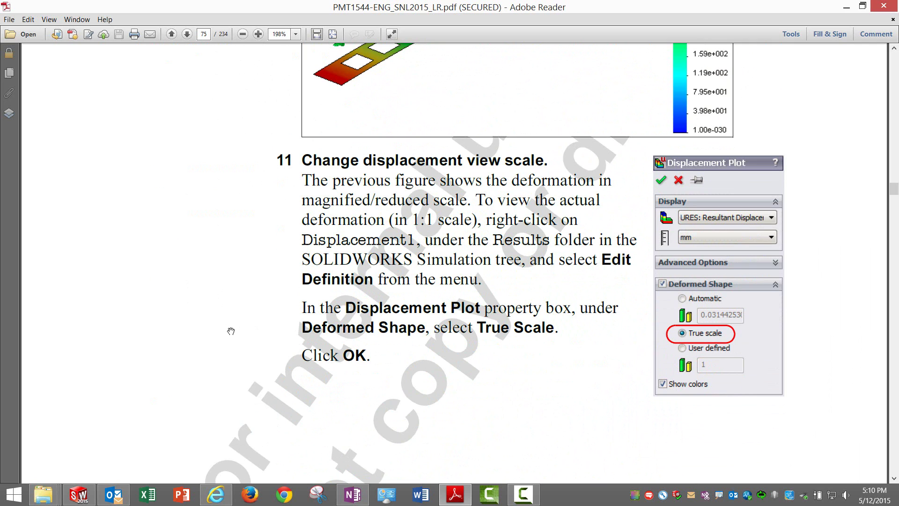
scroll(231, 330, "up", 6)
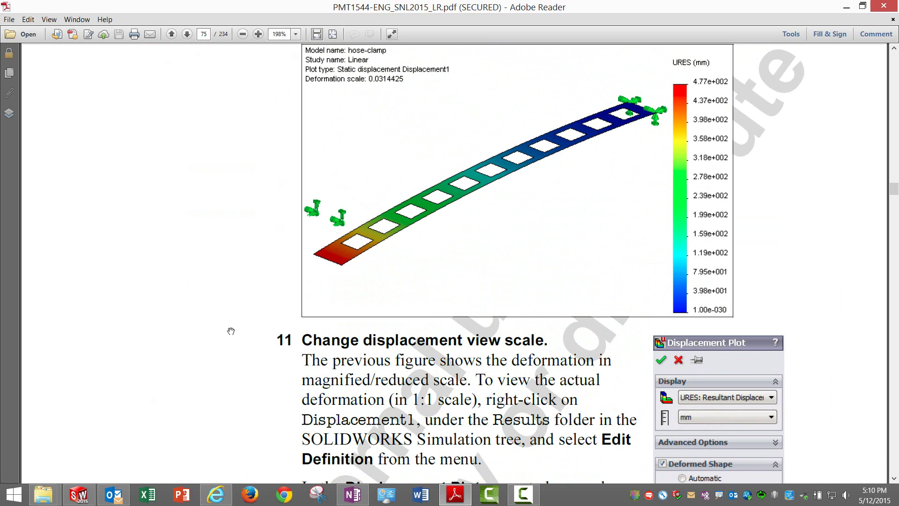
scroll(231, 331, "down", 3)
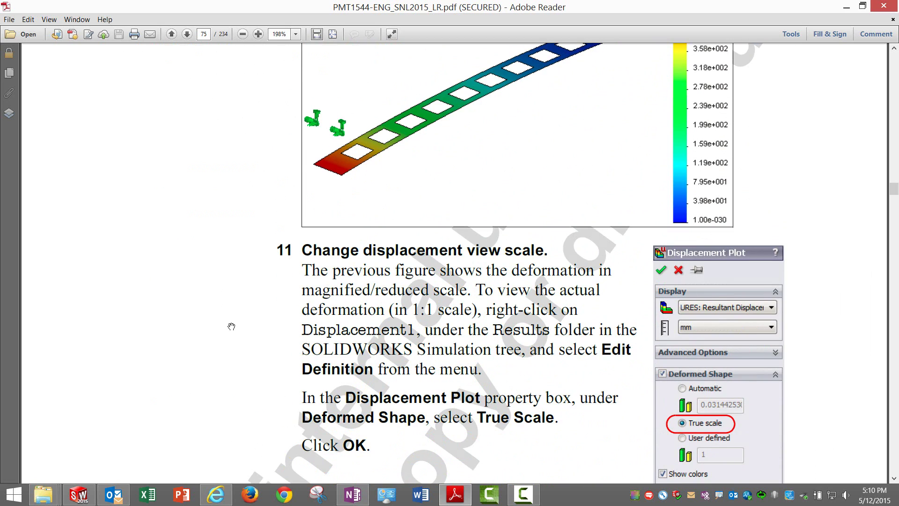
scroll(231, 326, "down", 20)
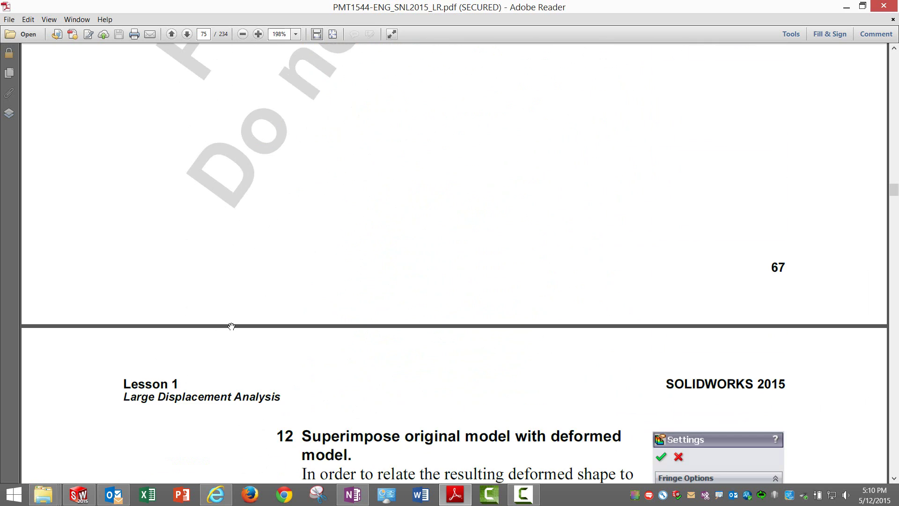
- Scroll pages 76–78 of the manual to step 3, 'Edit Rotation restraint', with its linear Time curve graph
scroll(232, 326, "down", 6)
scroll(232, 326, "down", 1)
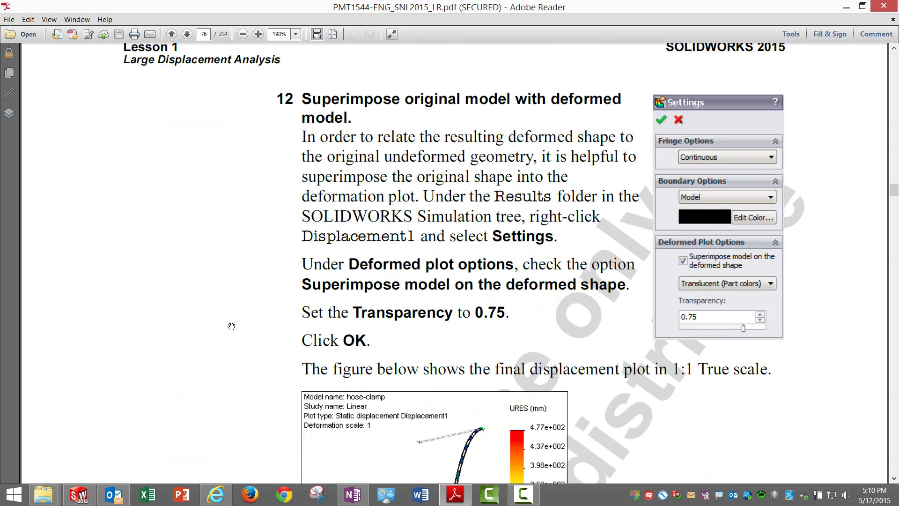
scroll(232, 327, "down", 20)
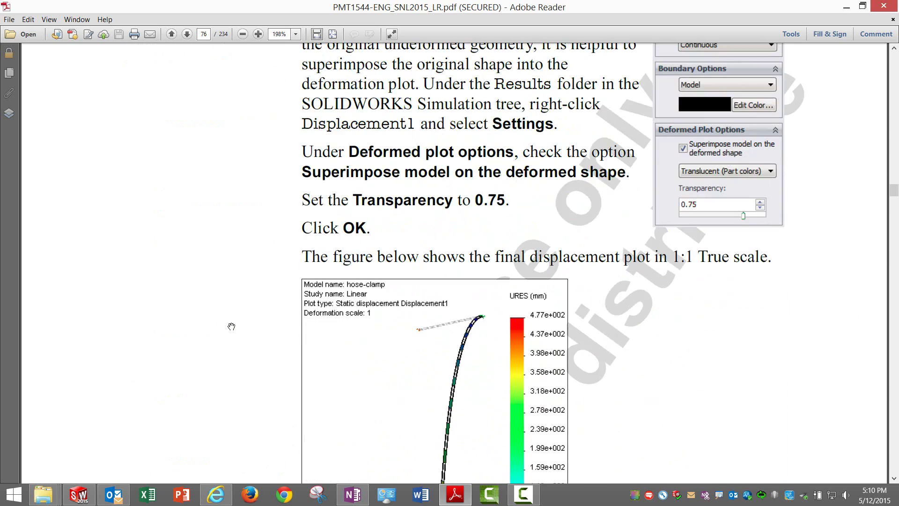
scroll(231, 326, "down", 17)
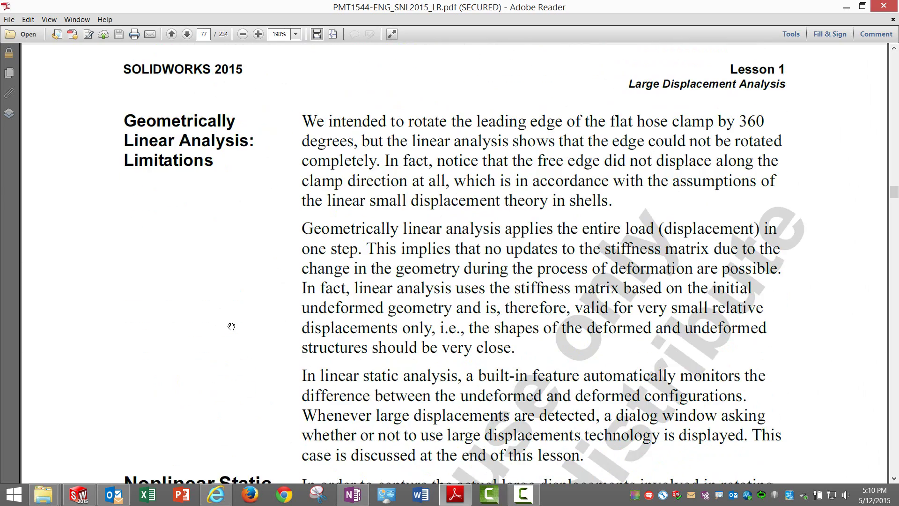
scroll(231, 326, "down", 5)
scroll(231, 326, "up", 5)
scroll(231, 327, "down", 5)
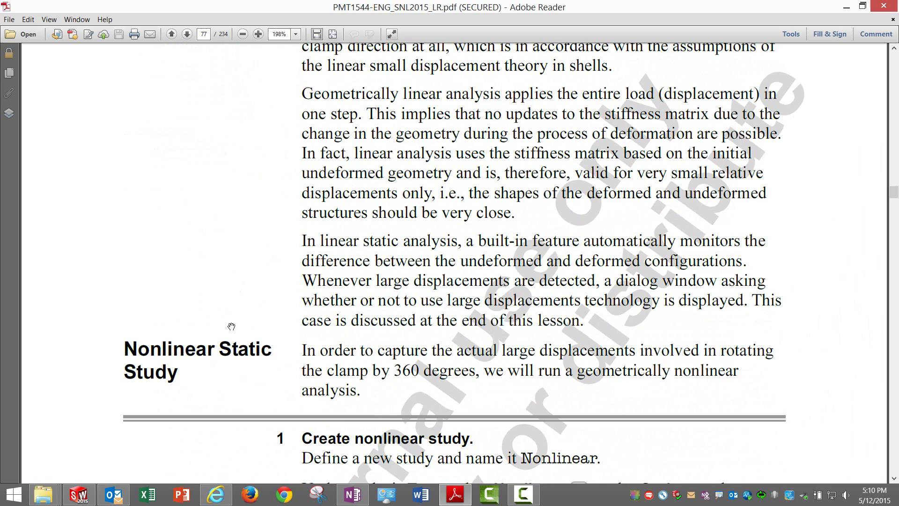
scroll(231, 326, "down", 4)
scroll(232, 326, "down", 20)
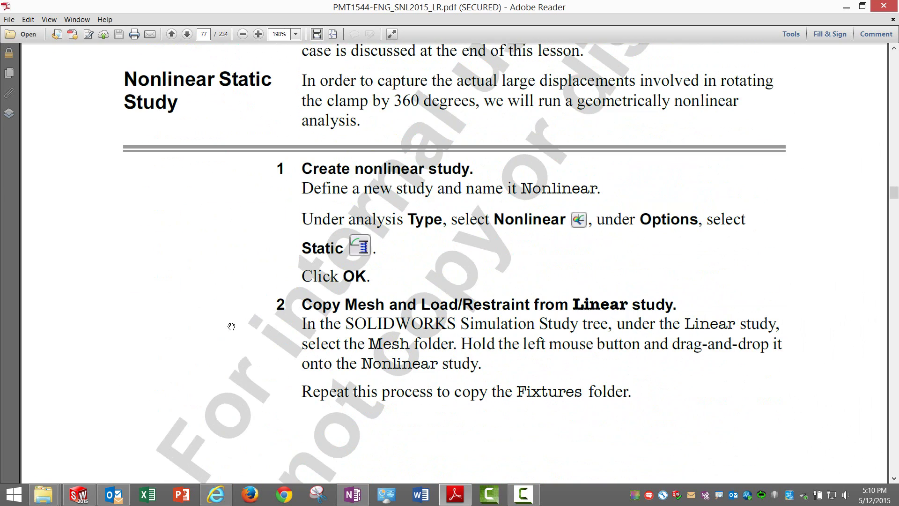
scroll(232, 327, "down", 8)
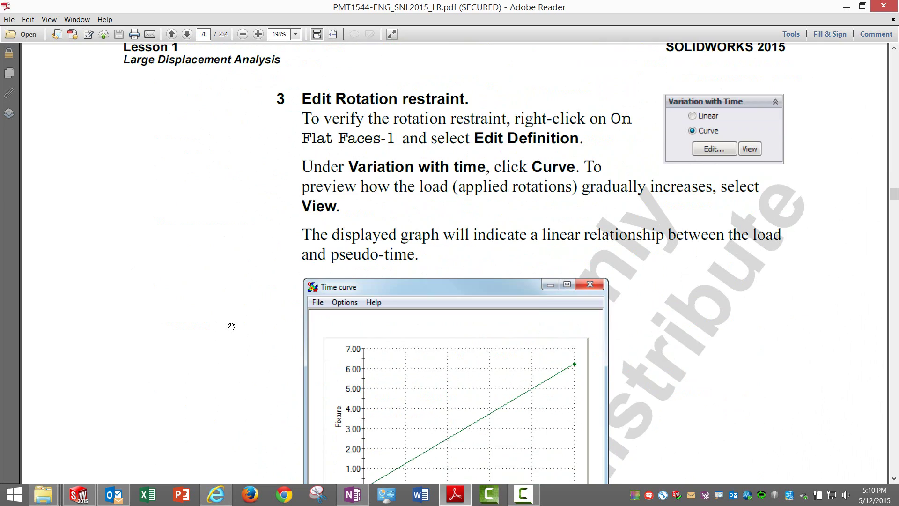
scroll(231, 326, "down", 3)
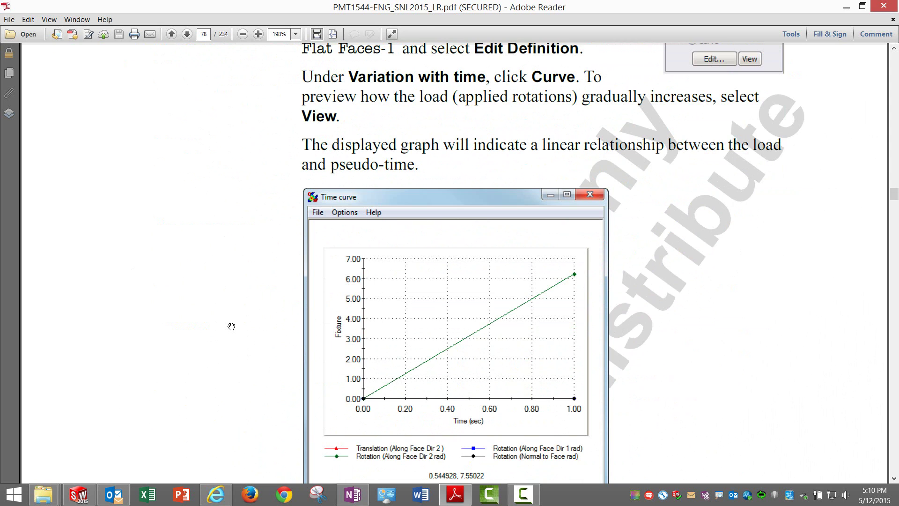
scroll(231, 326, "up", 20)
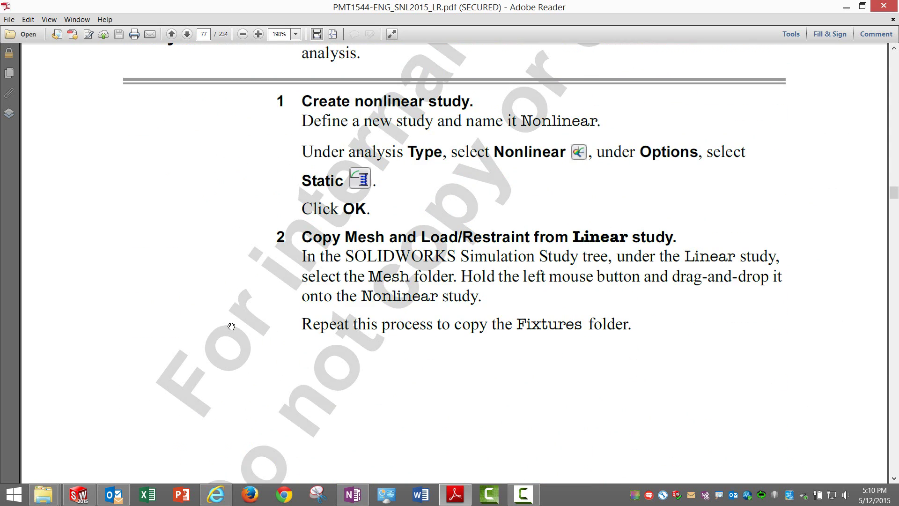
scroll(232, 327, "down", 20)
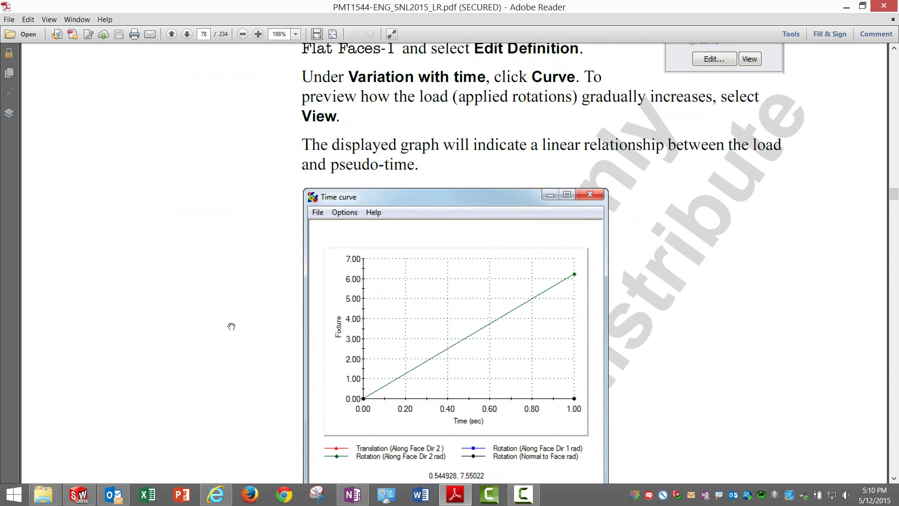
scroll(255, 316, "up", 4)
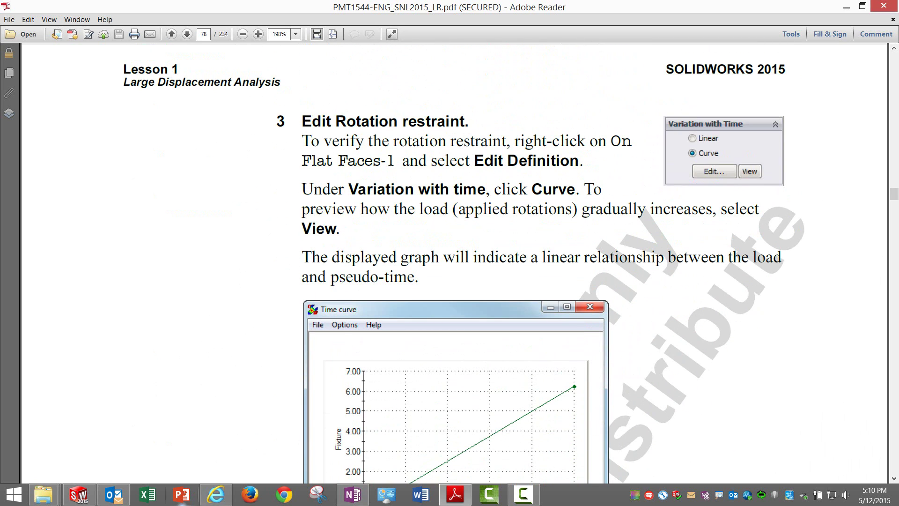
- Review On Flat Faces-1's 6.25 rad rotation and symbol settings, then return to the Auto-Stepping study
left_click(89, 502)
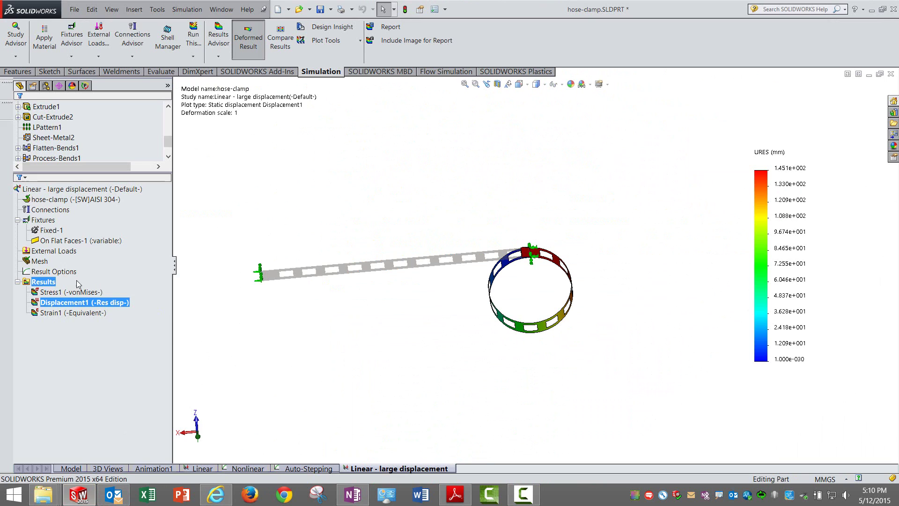
left_click(82, 241)
double_click(82, 241)
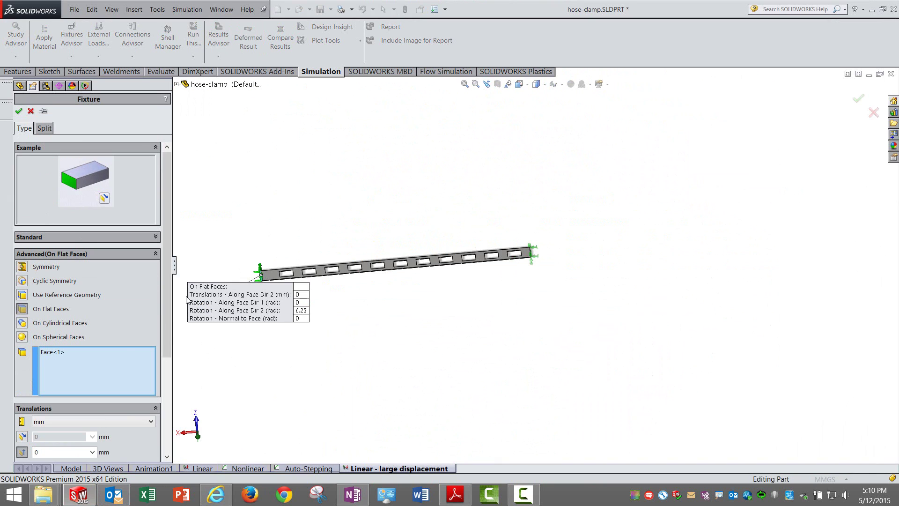
scroll(165, 344, "down", 5)
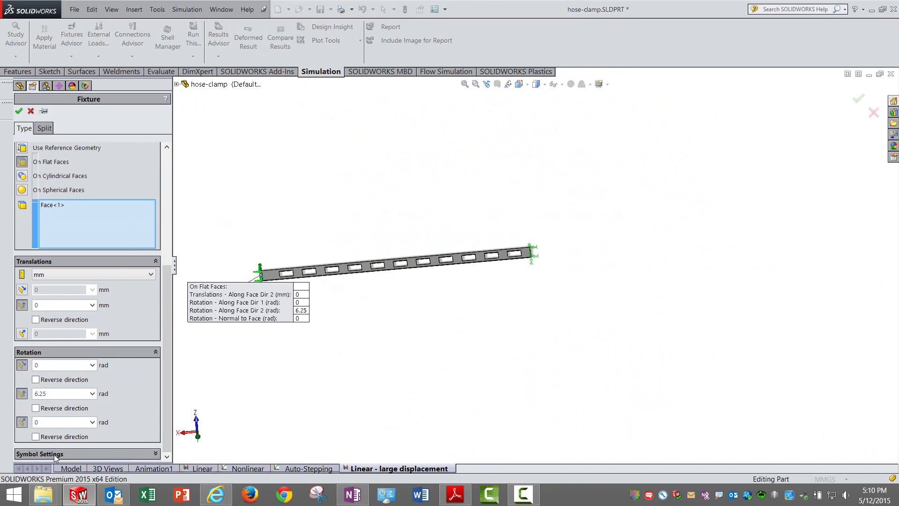
left_click(141, 454)
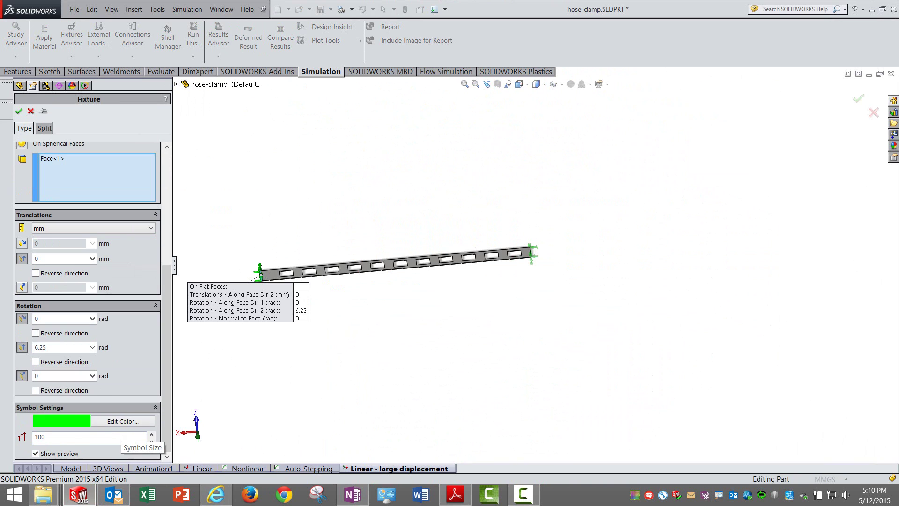
scroll(122, 438, "up", 3)
left_click(18, 110)
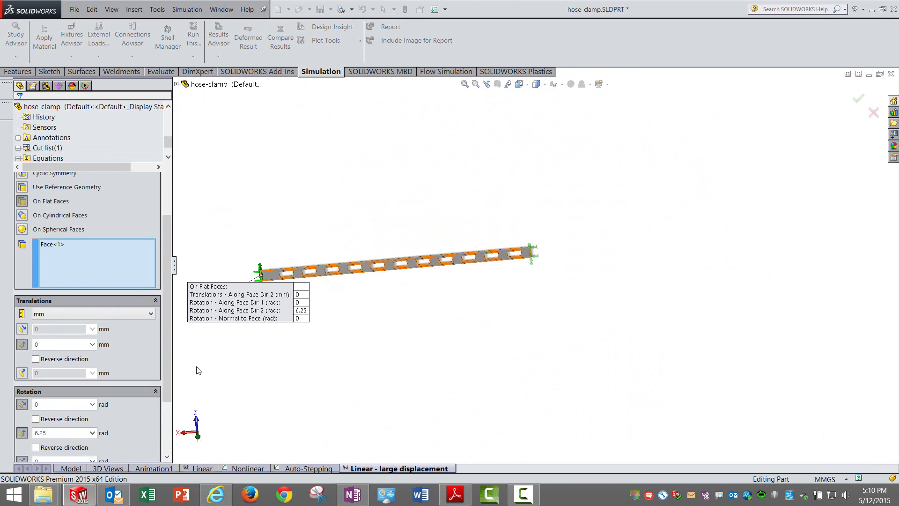
left_click(287, 470)
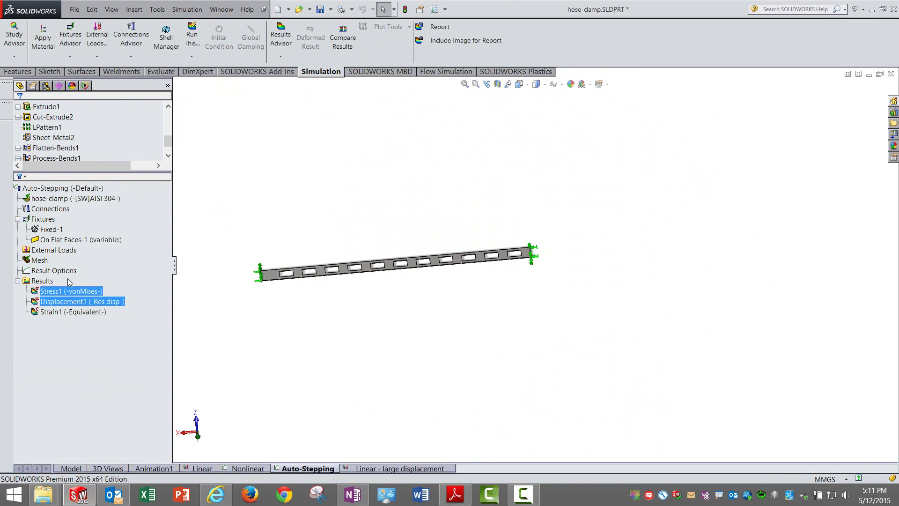
- Check that Auto-Stepping's On Flat Faces-1 rotation follows the 0-to-1 time curve, leaving it unchanged
scroll(62, 358, "down", 10)
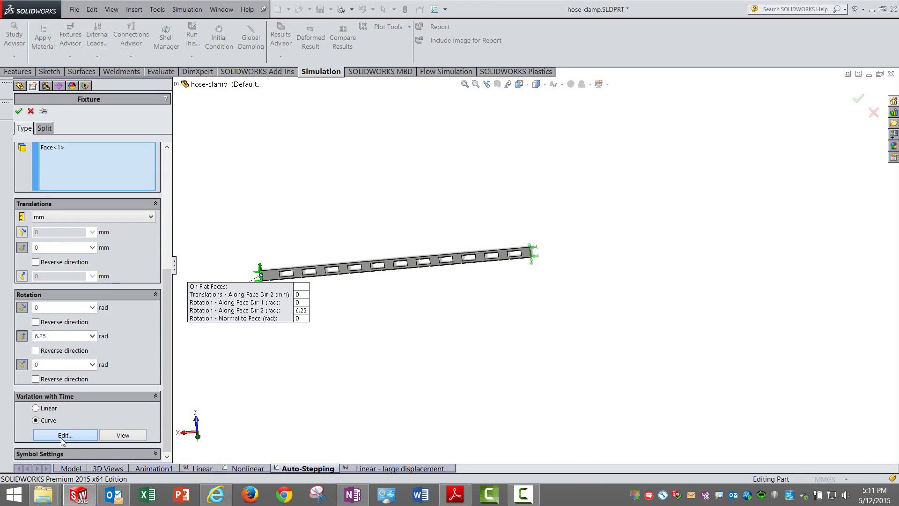
left_click(61, 437)
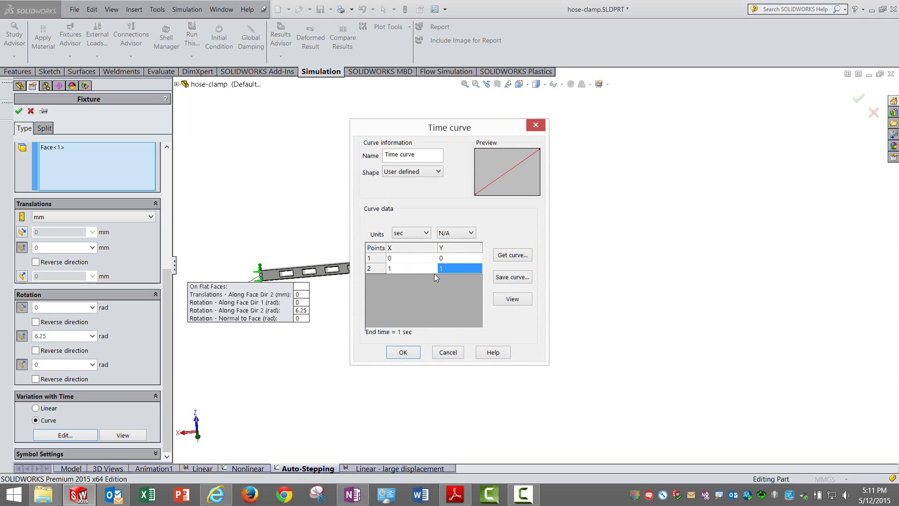
left_click_drag(476, 126, 383, 110)
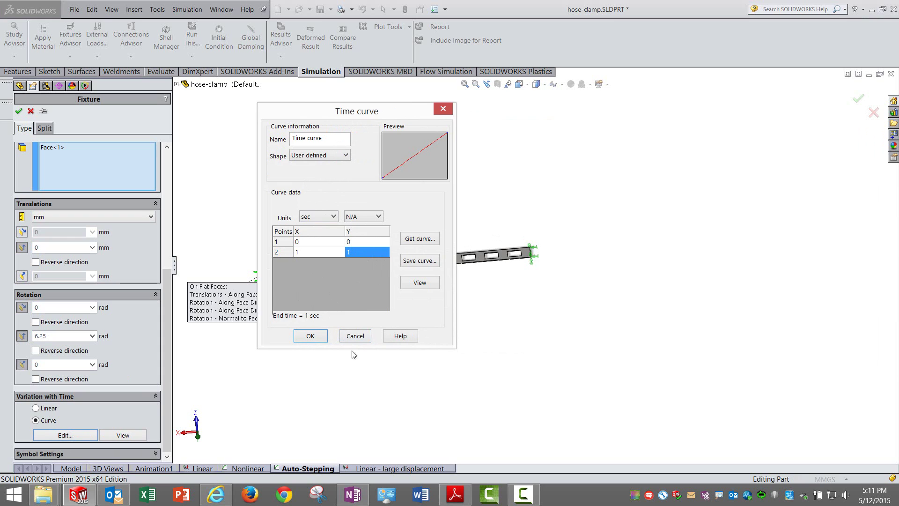
left_click(355, 335)
left_click(18, 110)
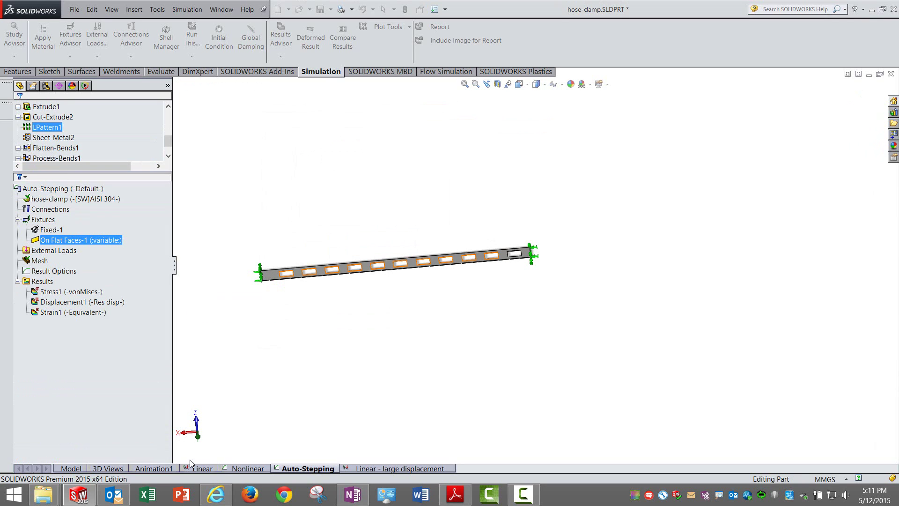
- Check the same 0-to-1 time curve on the Nonlinear study's On Flat Faces-1 fixture
left_click(248, 468)
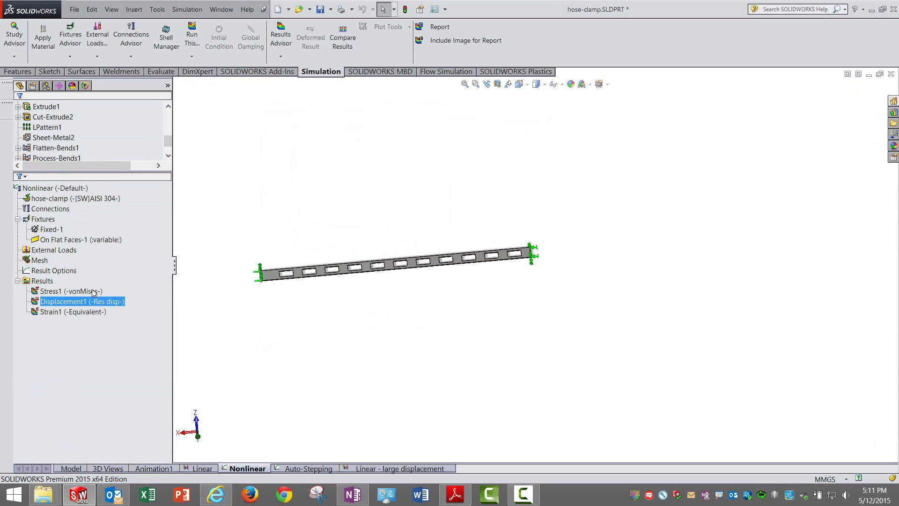
double_click(73, 240)
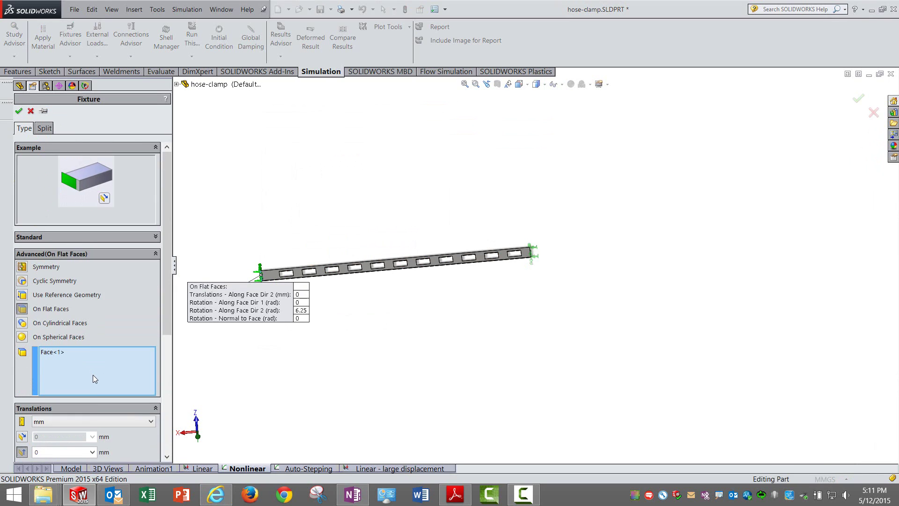
scroll(92, 375, "down", 5)
left_click(78, 434)
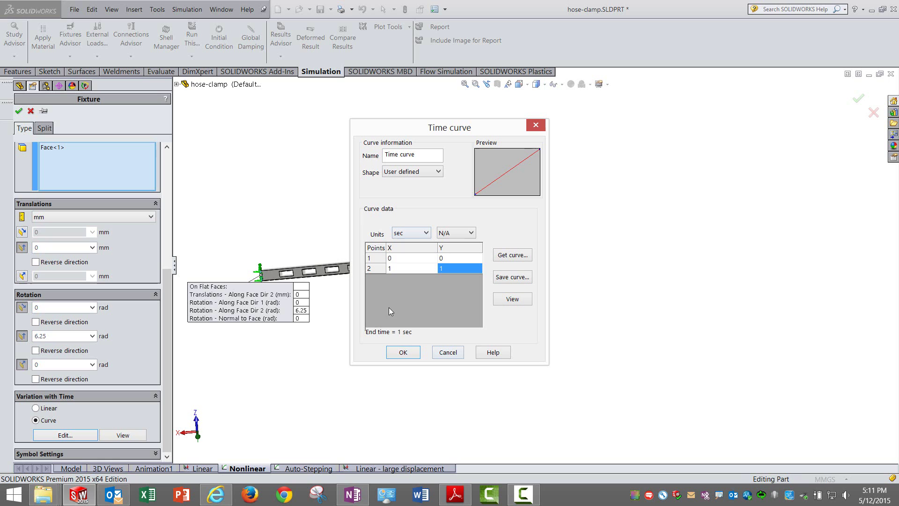
left_click(450, 354)
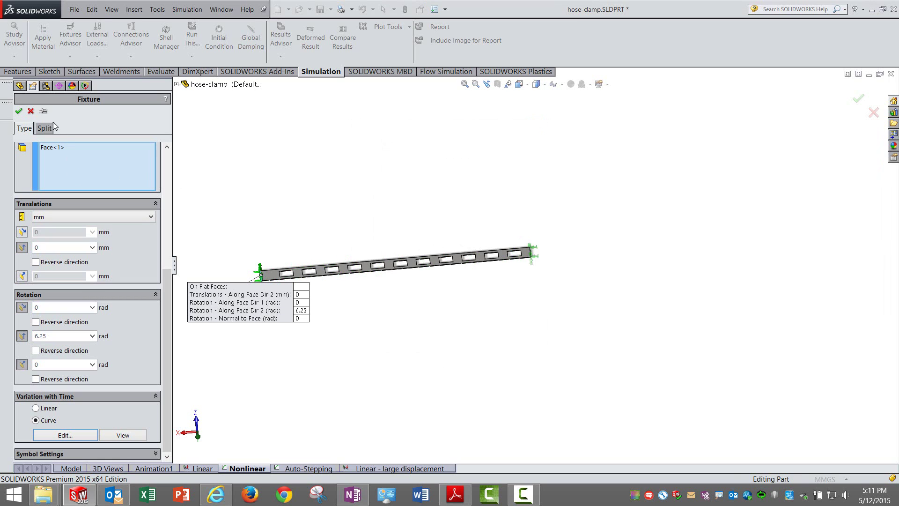
left_click(19, 110)
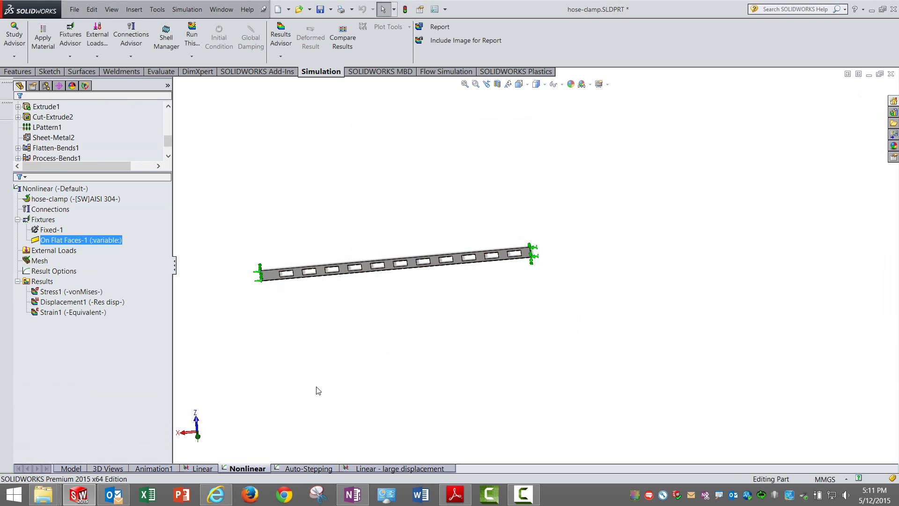
- Scroll the manual from the page-78 Time curve figure to step 4, 'Set properties of the Nonlinear study'
left_click(466, 490)
scroll(407, 296, "down", 5)
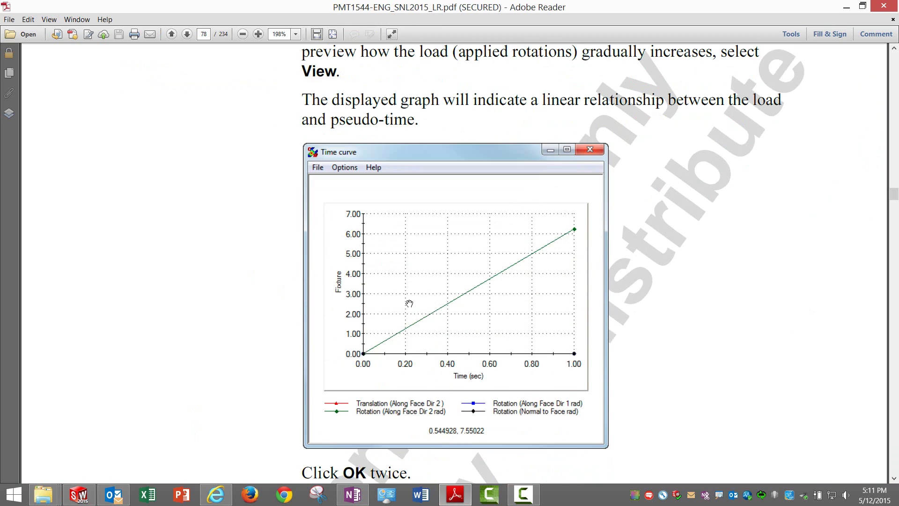
scroll(409, 304, "down", 2)
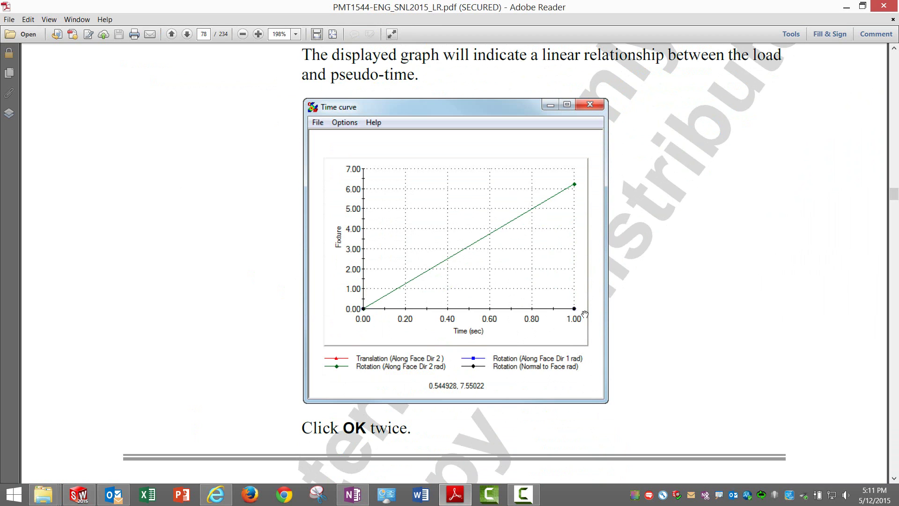
scroll(585, 313, "down", 4)
scroll(584, 314, "down", 2)
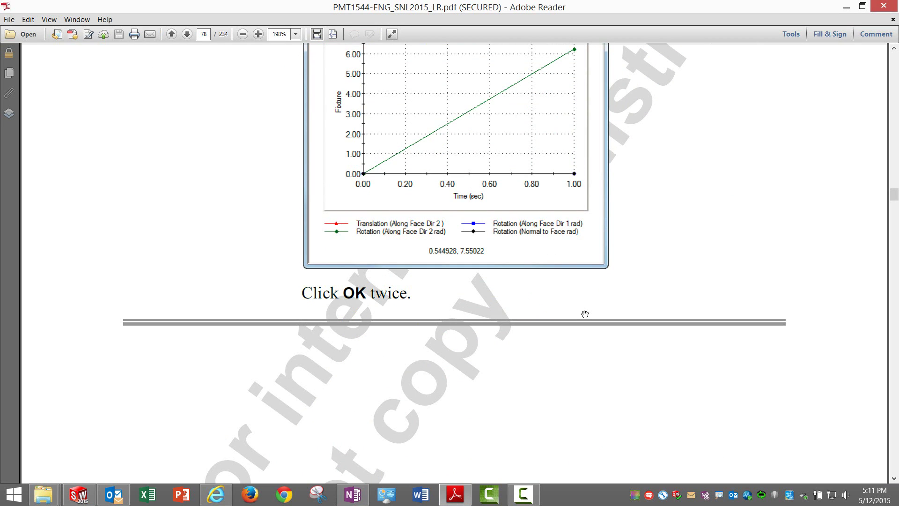
scroll(584, 314, "down", 19)
scroll(324, 297, "down", 1)
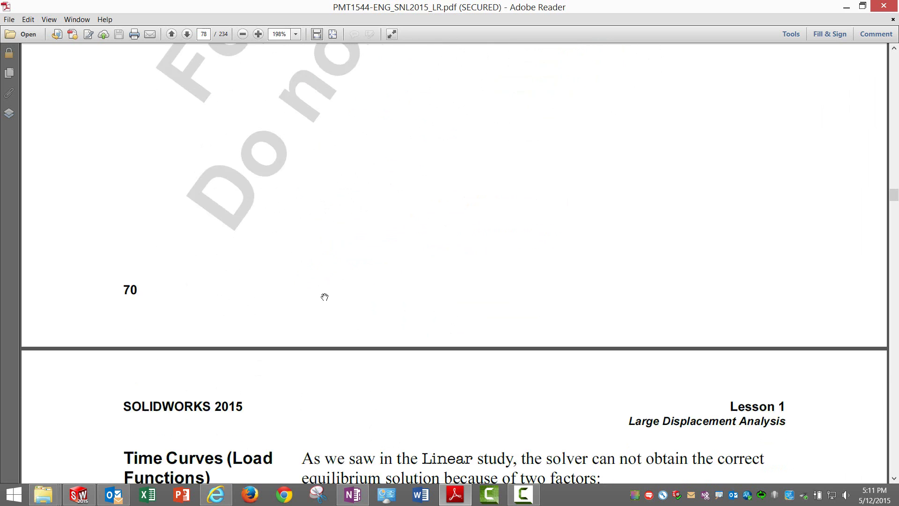
scroll(324, 296, "down", 4)
scroll(287, 381, "down", 1)
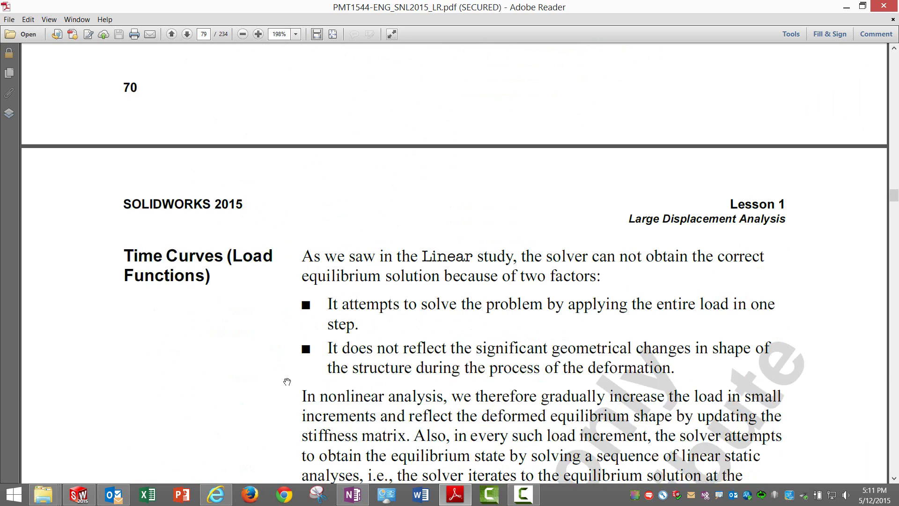
scroll(287, 382, "down", 3)
scroll(265, 358, "down", 7)
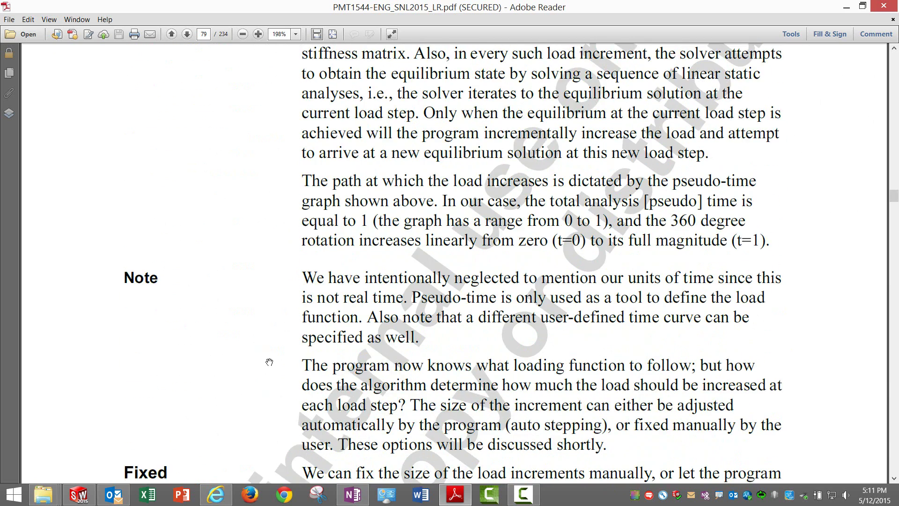
scroll(269, 361, "down", 7)
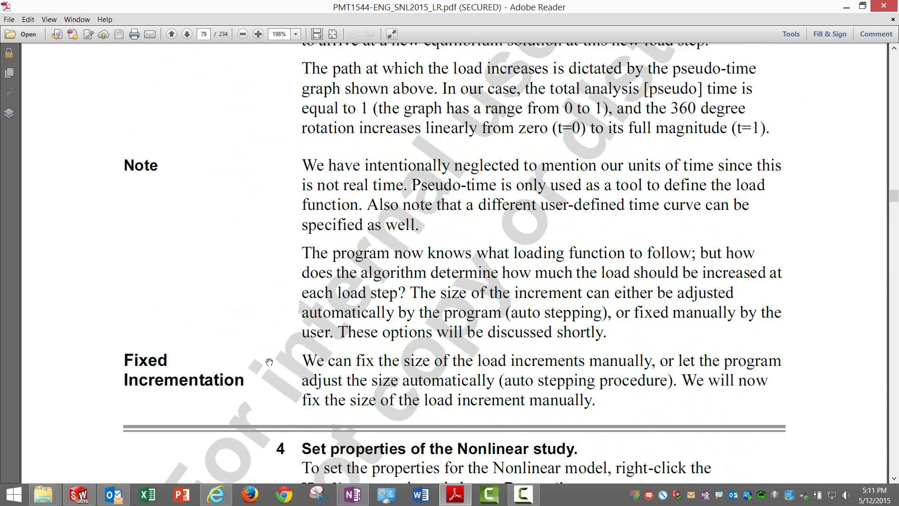
scroll(269, 362, "down", 15)
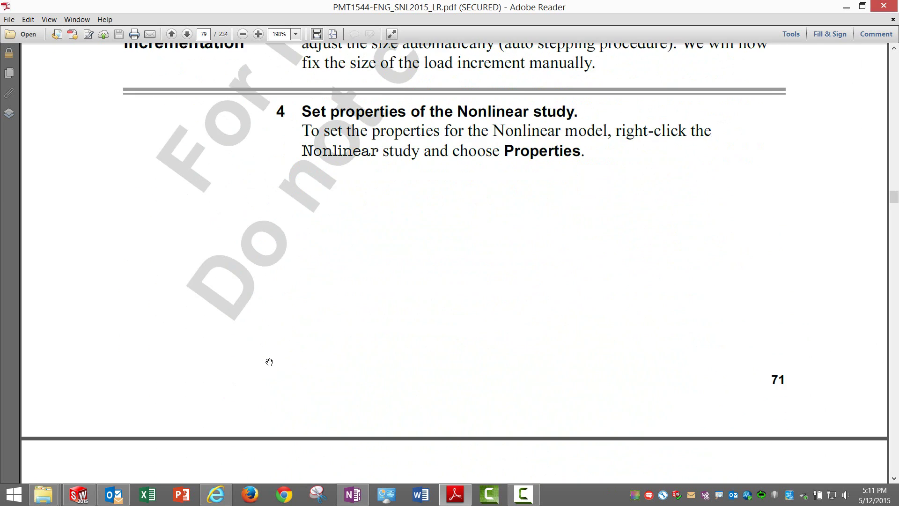
- Scroll the manual from page 81's step 6 past steps 7–11 to page 84's Fixed Time Incrementation Disadvantages
scroll(269, 362, "down", 5)
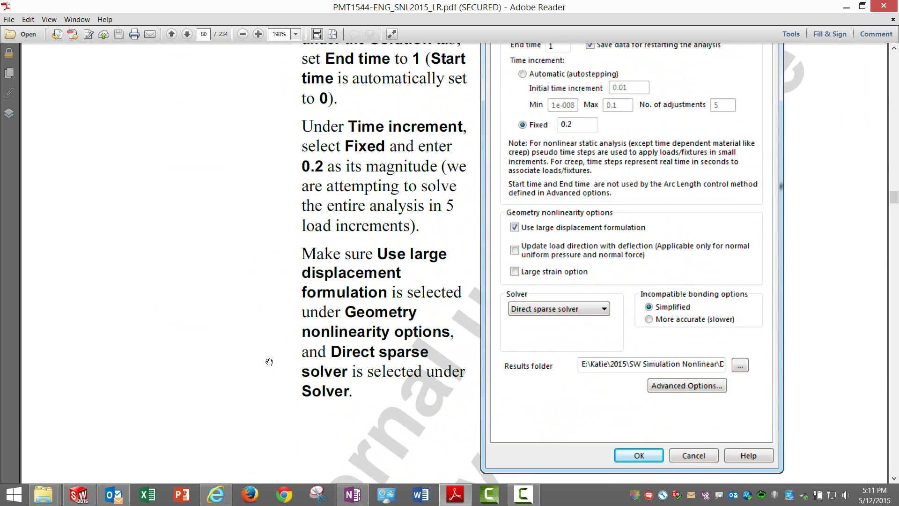
scroll(269, 362, "down", 20)
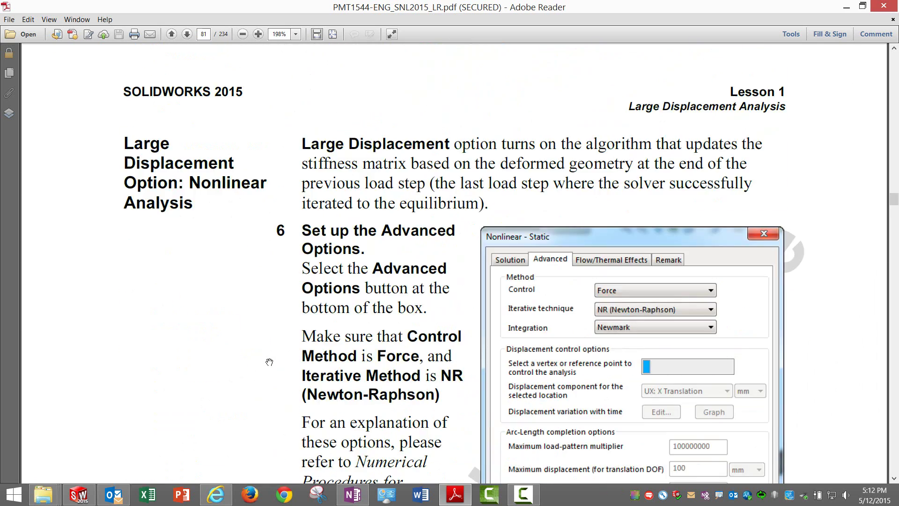
scroll(269, 362, "down", 4)
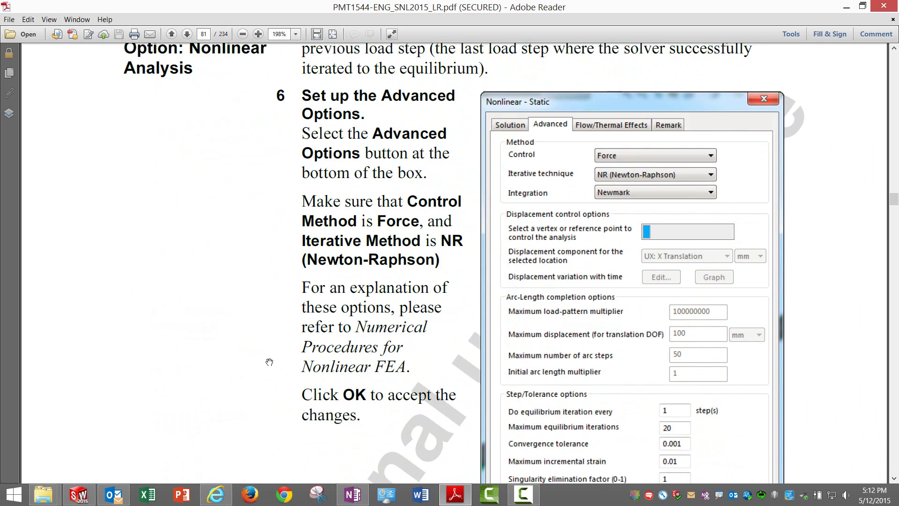
scroll(269, 362, "down", 3)
scroll(269, 362, "down", 2)
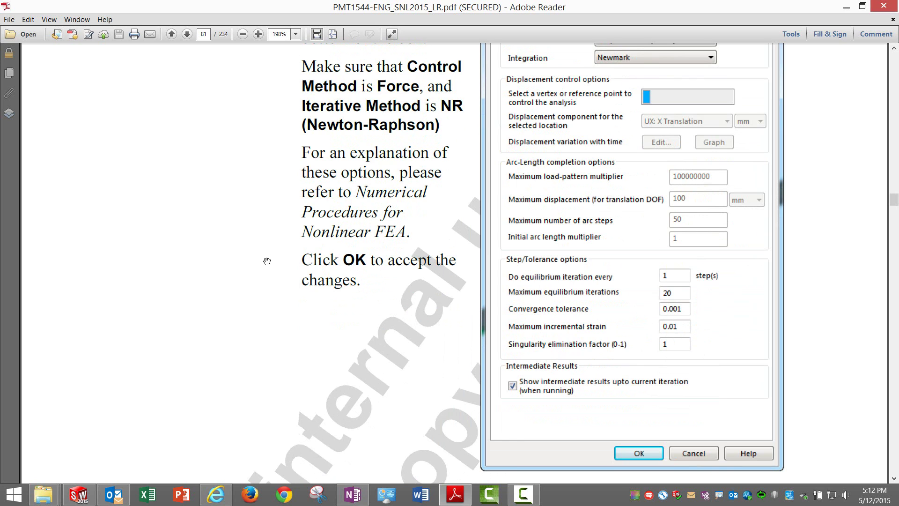
scroll(267, 261, "up", 3)
scroll(267, 261, "up", 3)
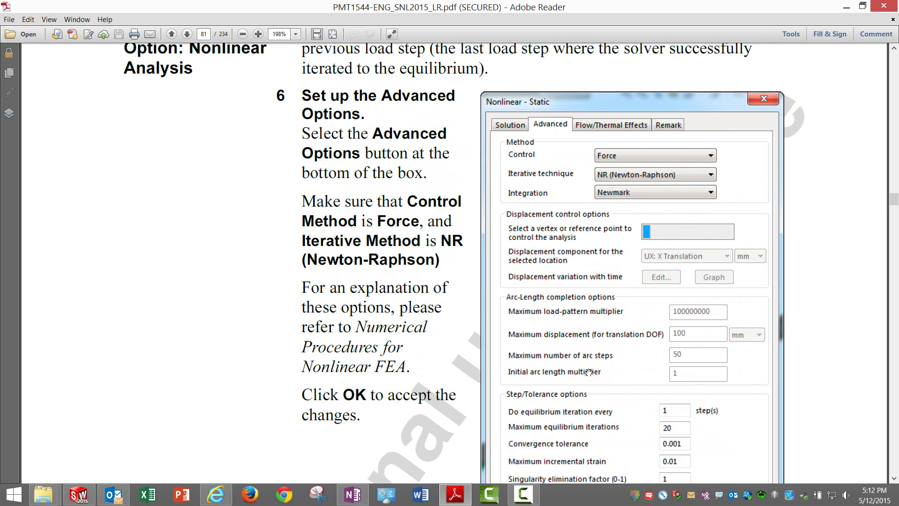
scroll(589, 371, "down", 3)
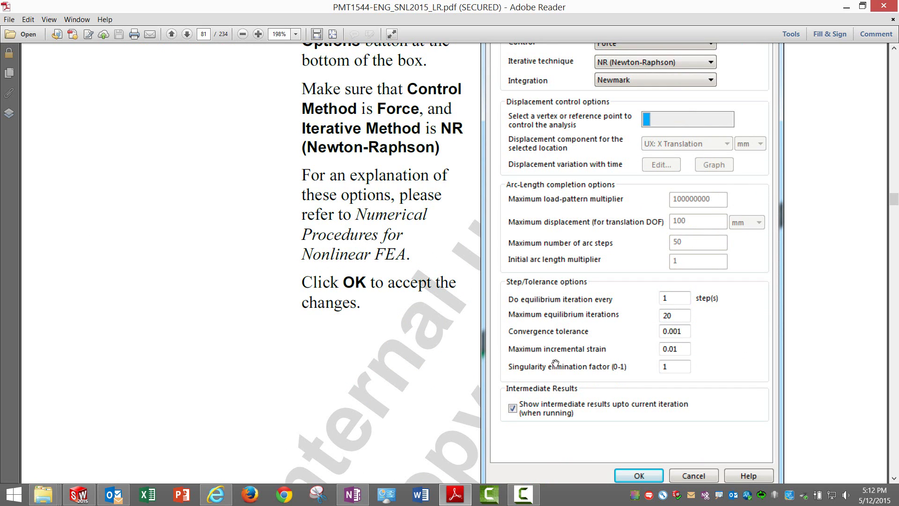
scroll(573, 359, "down", 3)
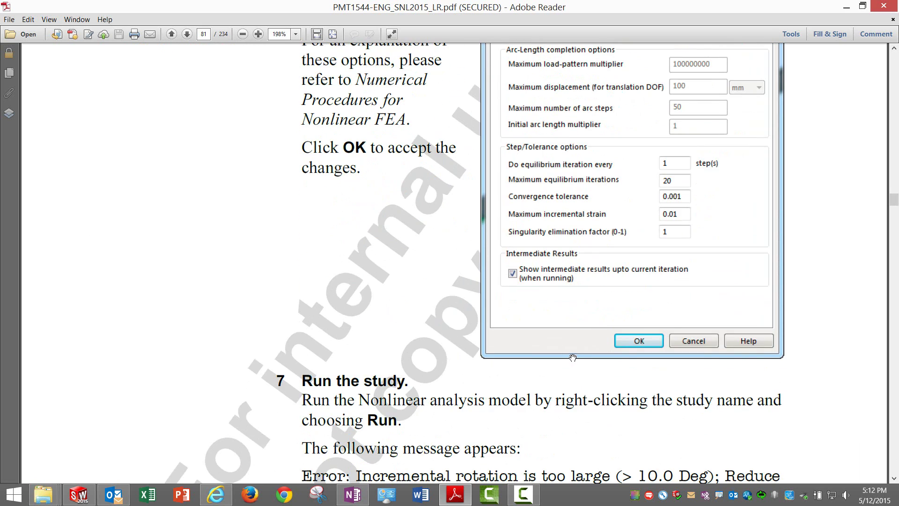
scroll(504, 412, "down", 3)
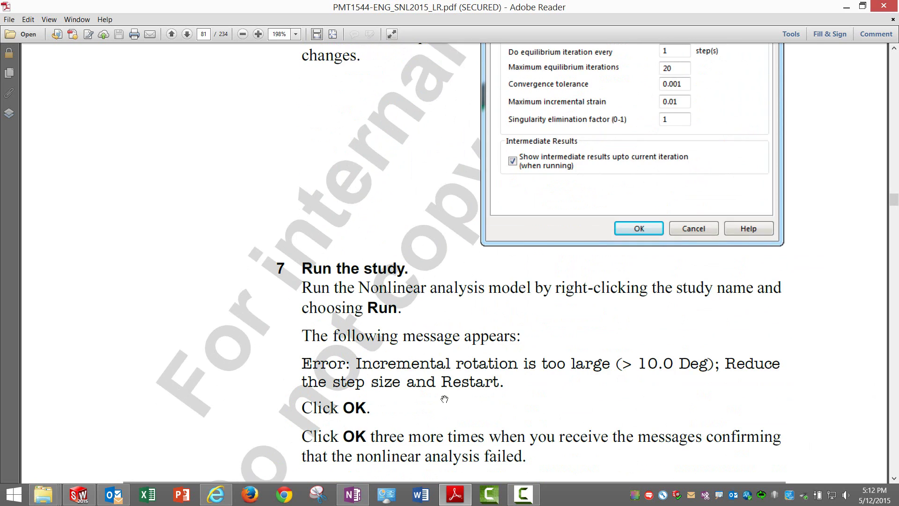
scroll(445, 399, "down", 2)
scroll(445, 399, "down", 2)
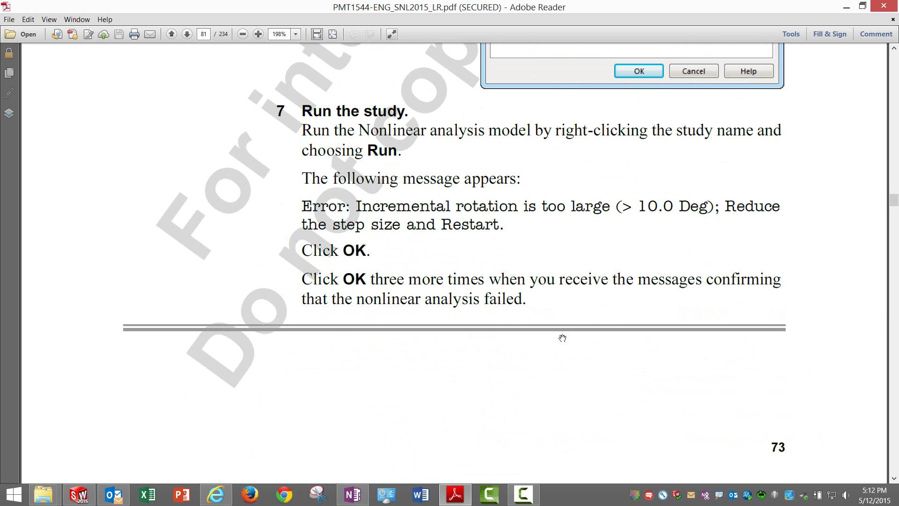
scroll(412, 383, "down", 10)
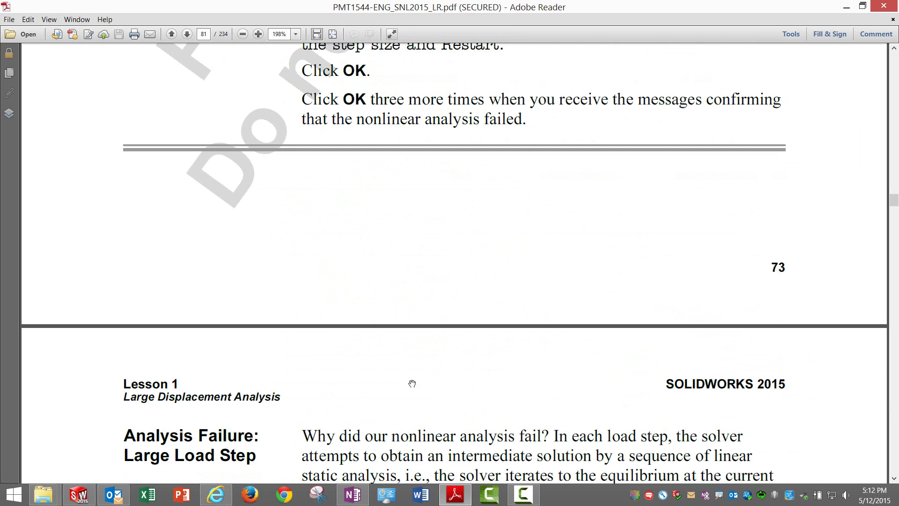
scroll(324, 384, "down", 6)
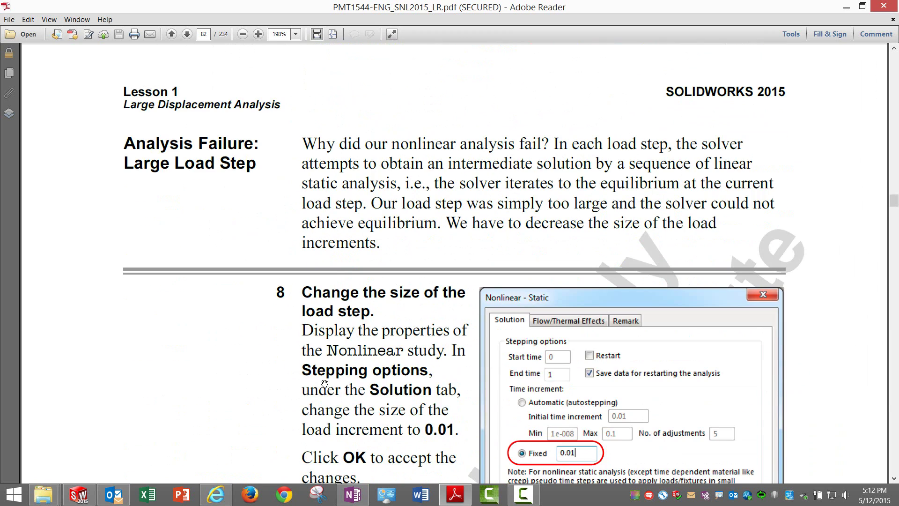
scroll(325, 383, "down", 5)
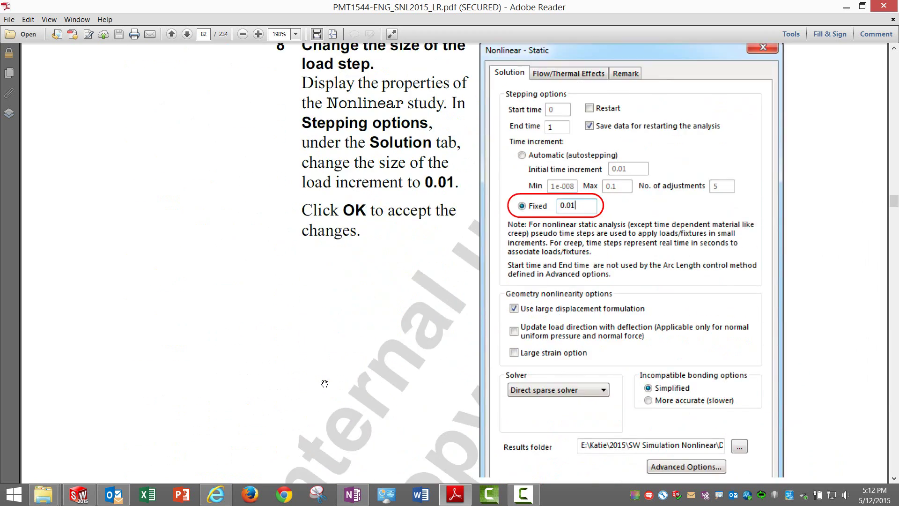
scroll(337, 375, "down", 3)
scroll(341, 370, "down", 20)
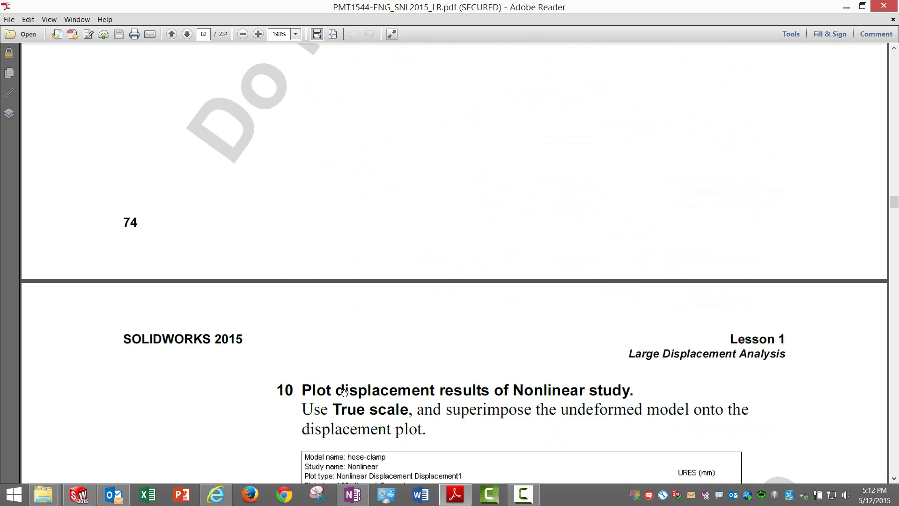
scroll(344, 392, "down", 17)
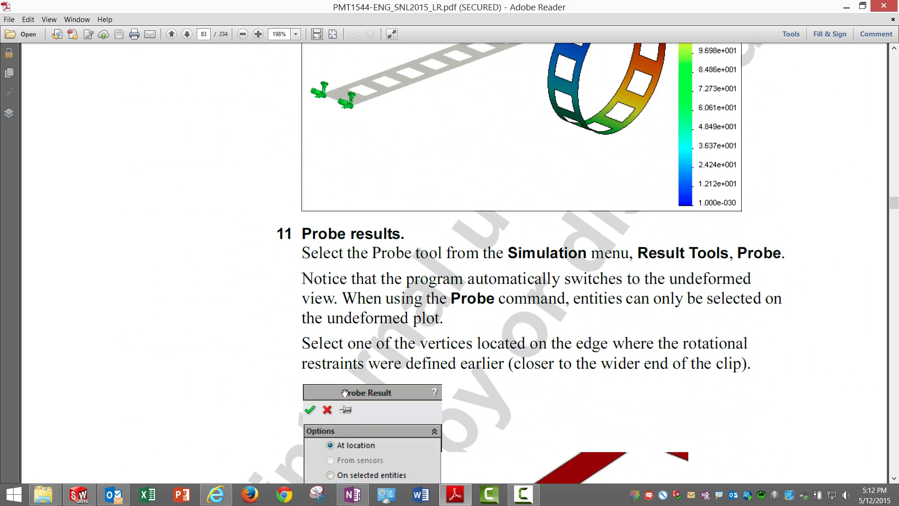
scroll(344, 393, "down", 18)
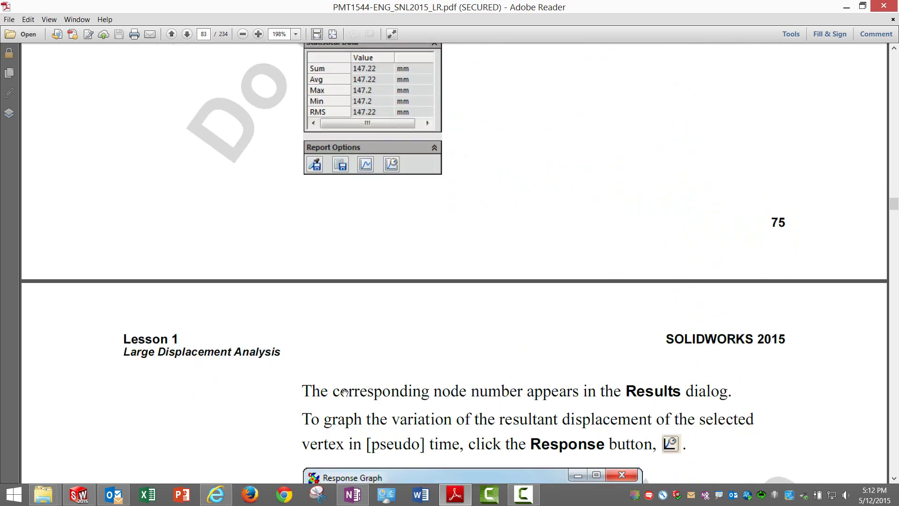
scroll(344, 393, "down", 15)
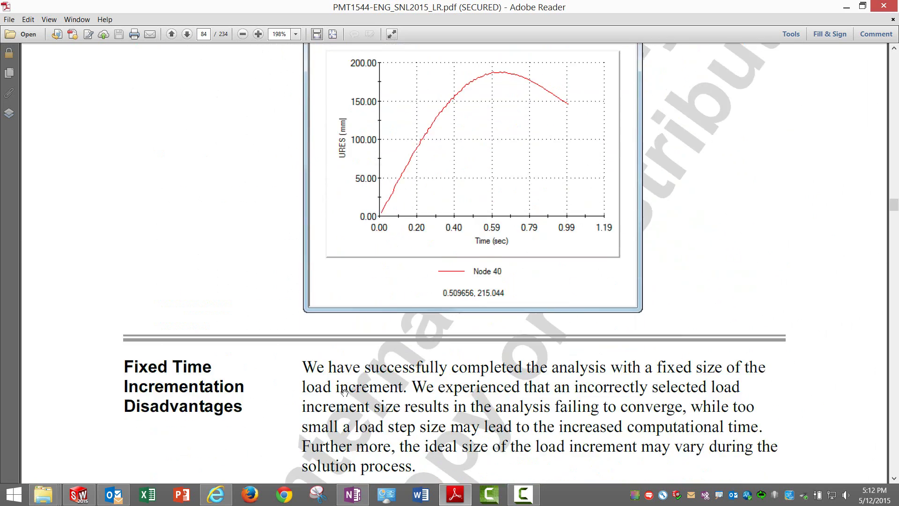
- Scroll to the Autostepping Parameters and Step/Tolerance Options section showing the 0.001 convergence tolerance
scroll(344, 392, "down", 4)
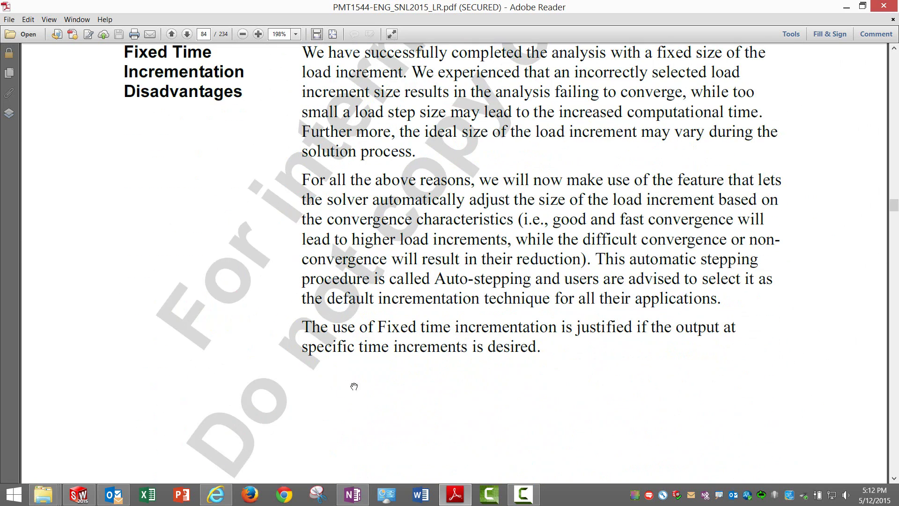
scroll(357, 370, "down", 5)
scroll(357, 369, "down", 5)
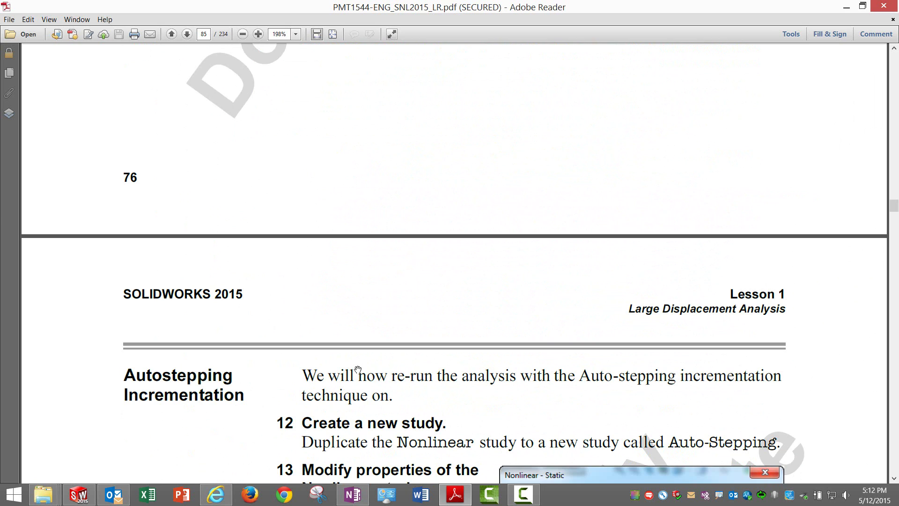
scroll(357, 370, "down", 4)
scroll(358, 369, "down", 4)
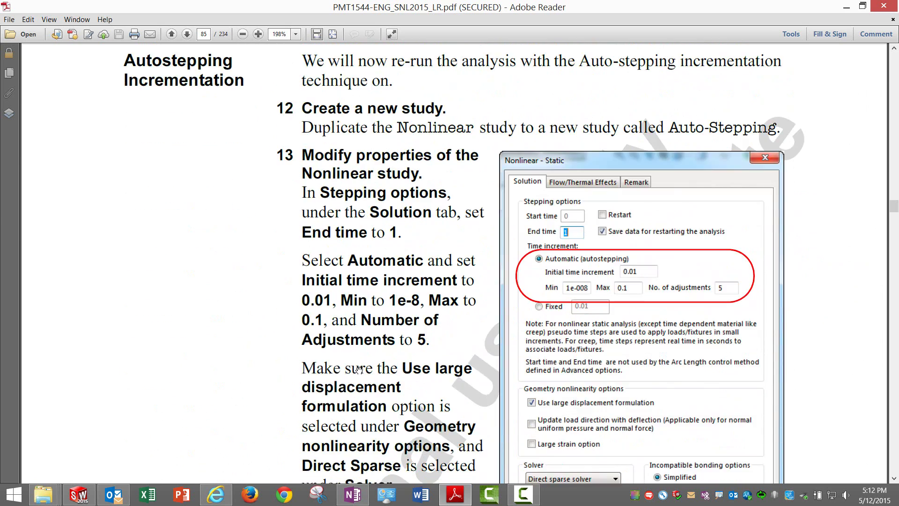
scroll(359, 370, "down", 2)
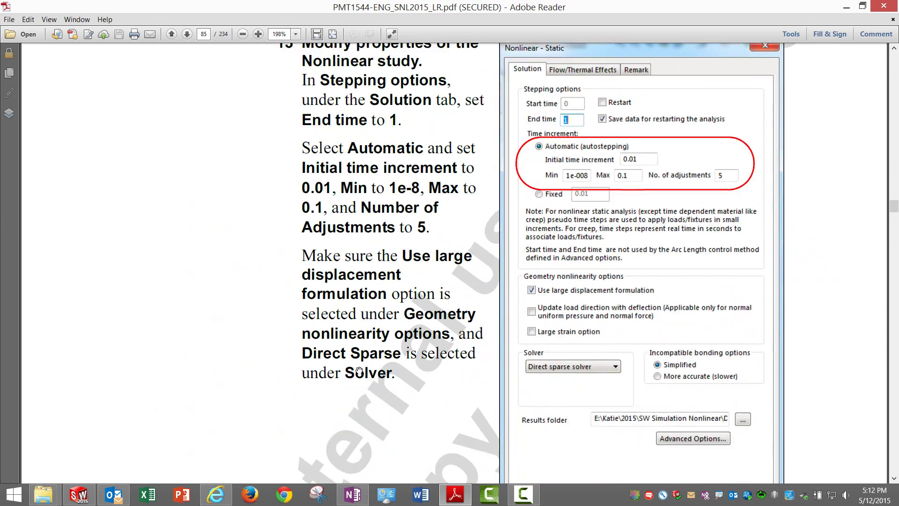
scroll(358, 369, "down", 2)
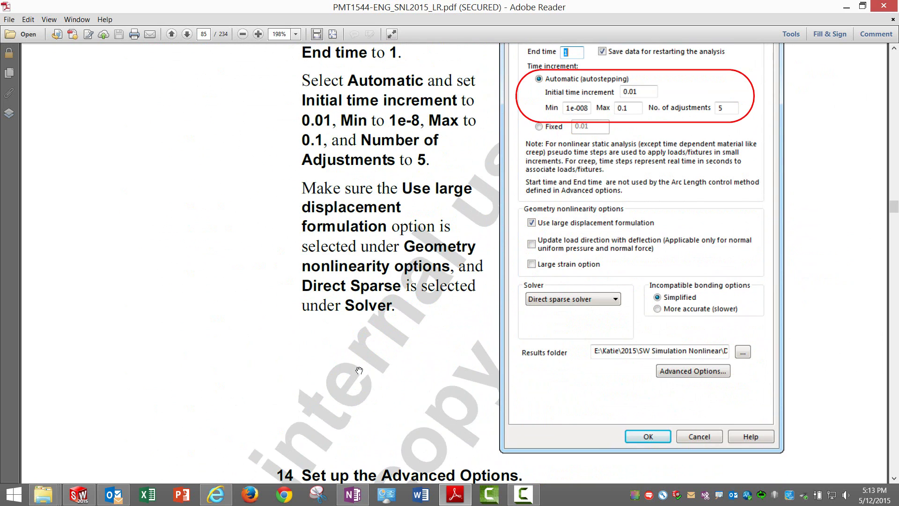
scroll(359, 370, "up", 5)
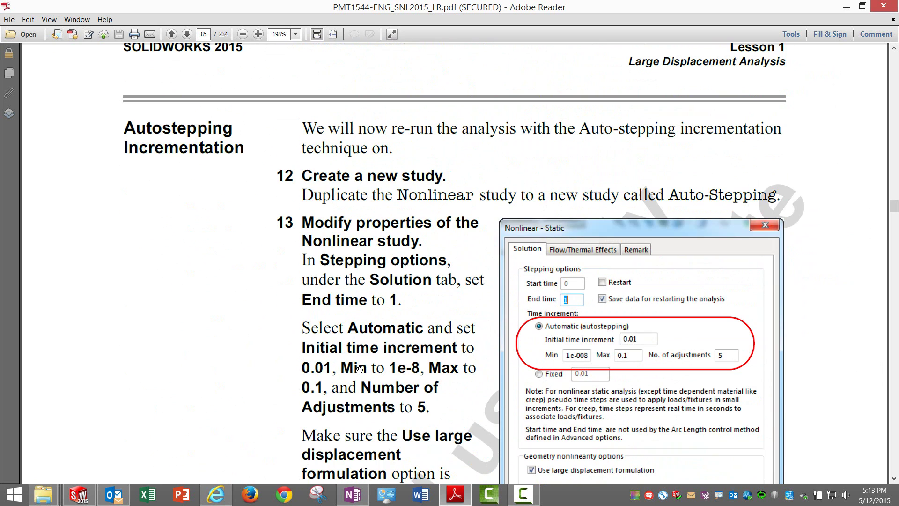
scroll(359, 369, "down", 10)
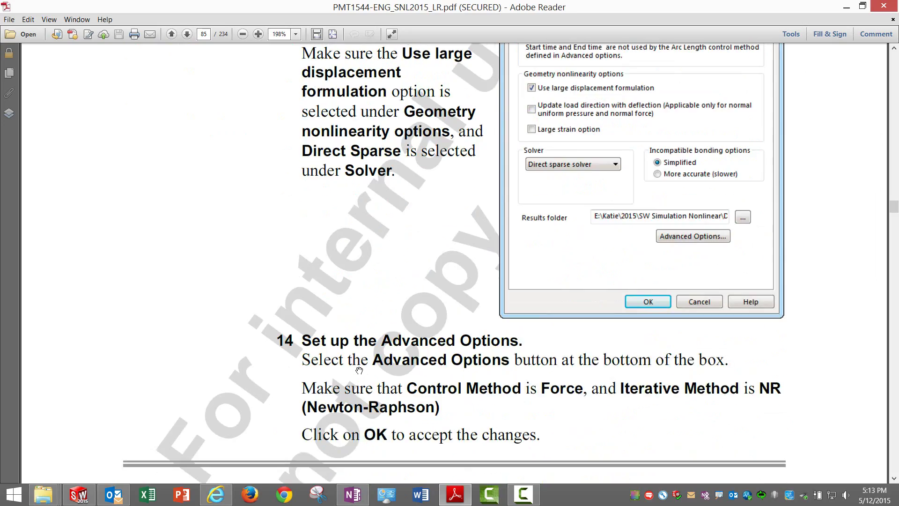
scroll(359, 369, "down", 7)
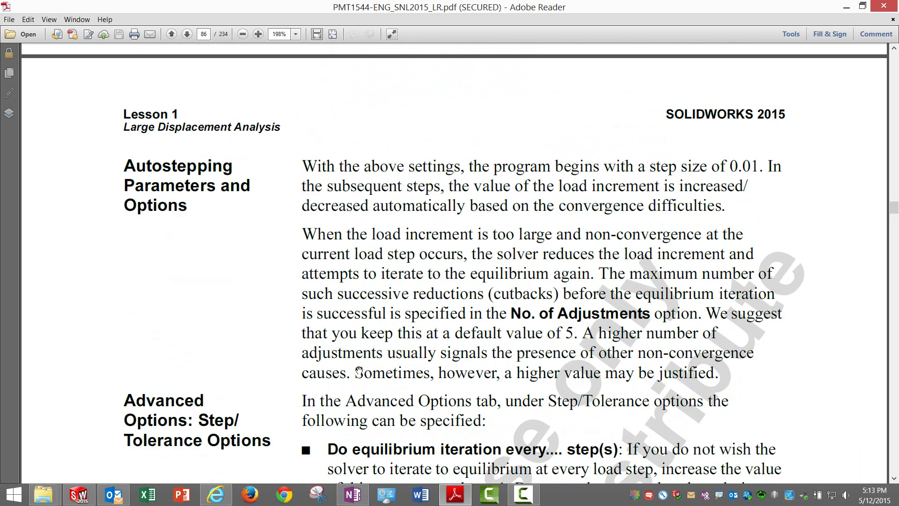
scroll(359, 370, "down", 5)
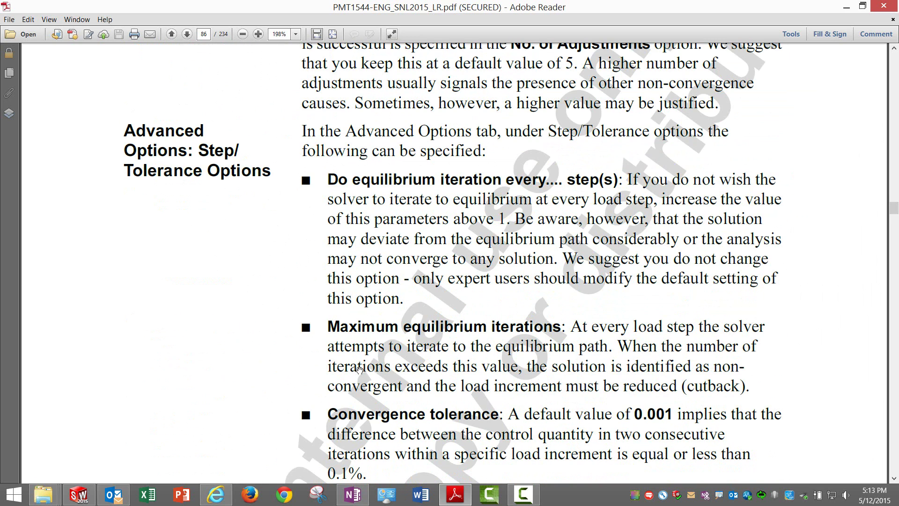
scroll(359, 370, "down", 1)
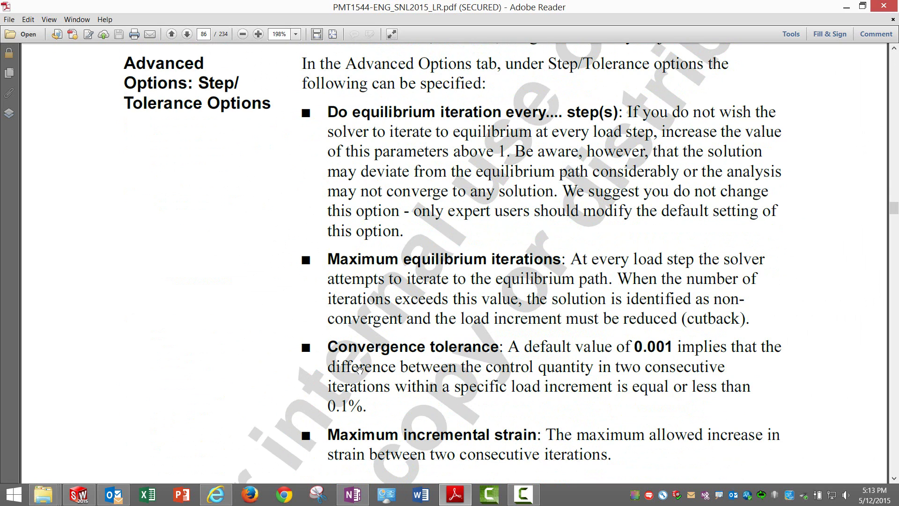
scroll(359, 370, "down", 1)
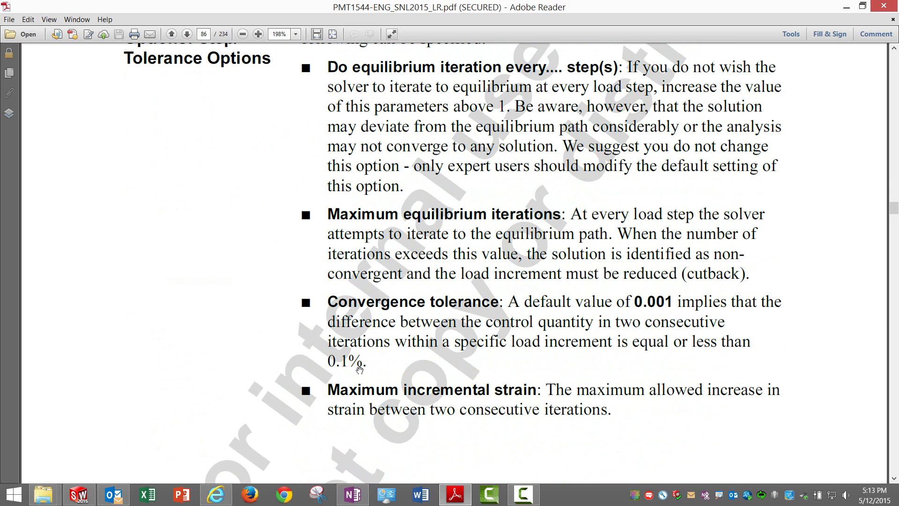
scroll(360, 370, "up", 1)
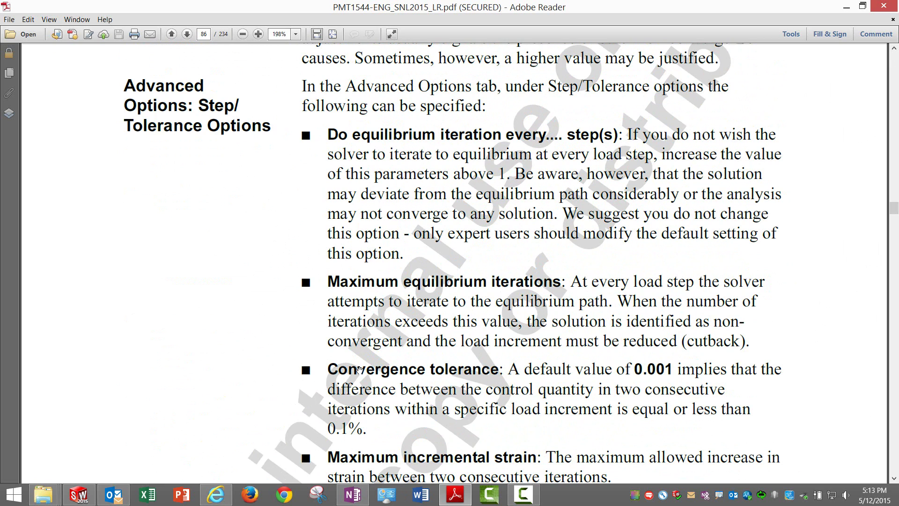
- In SOLIDWORKS, open the Nonlinear study's Properties and show its Advanced Options
left_click(79, 495)
left_click(81, 189)
right_click(82, 189)
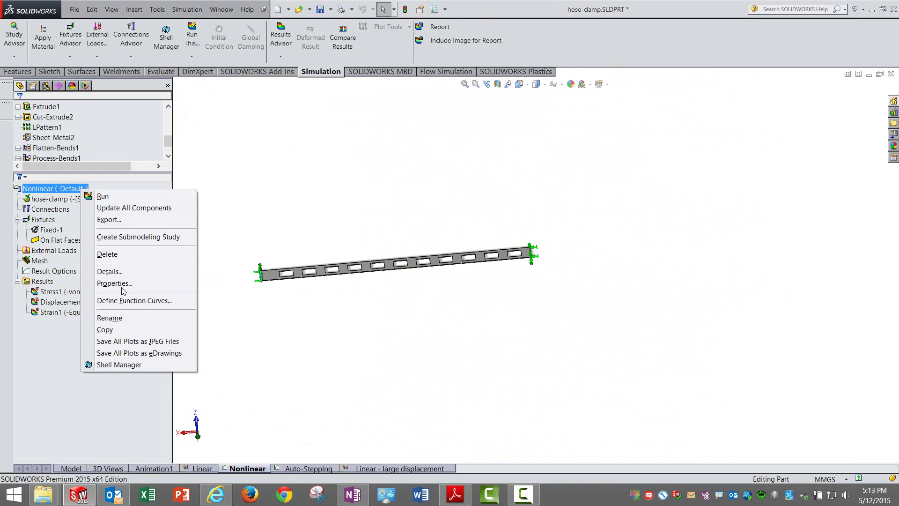
left_click(123, 284)
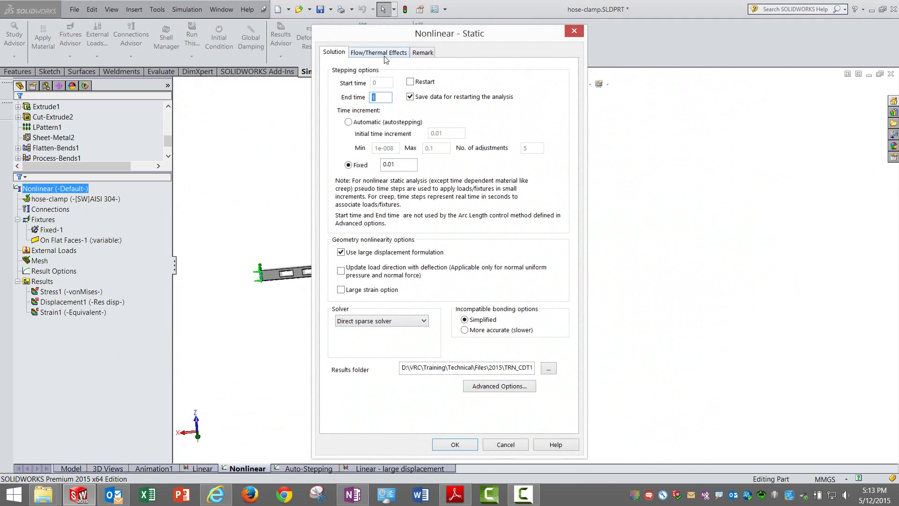
left_click(489, 387)
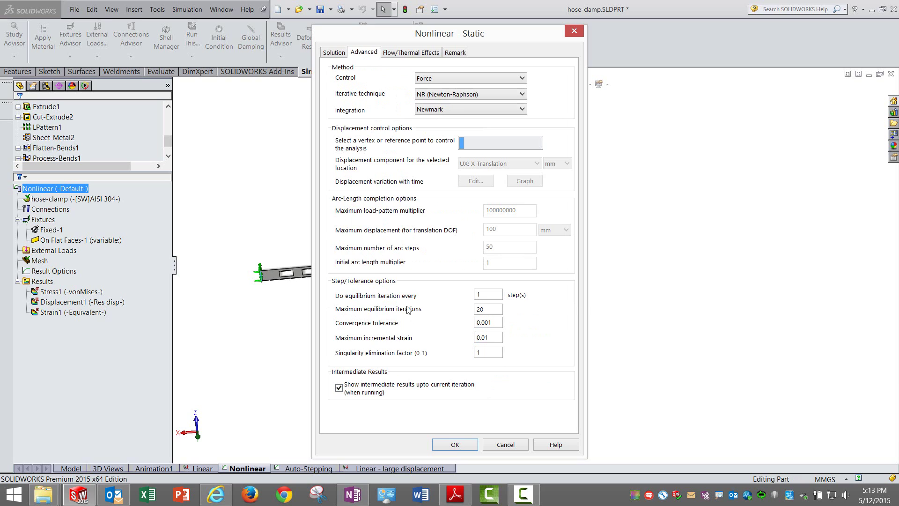
- Inspect the equilibrium iteration, convergence tolerance 0.001 and singularity elimination factor values
double_click(479, 295)
left_click_drag(494, 310, 451, 314)
key("Tab")
key("Tab")
double_click(487, 322)
double_click(484, 354)
- Back in the manual, scroll to page 87's singularity elimination factor note and step 15, 'Run the study'
left_click(454, 495)
scroll(420, 388, "down", 3)
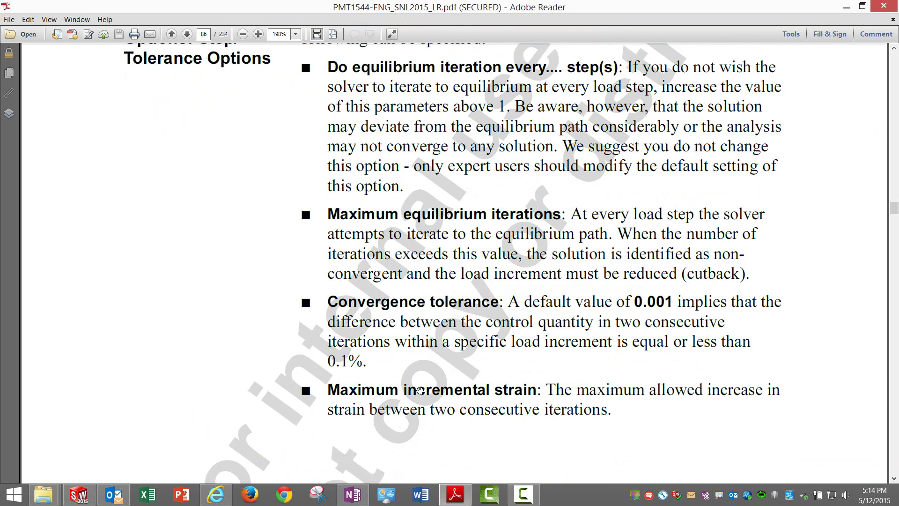
scroll(420, 390, "down", 1)
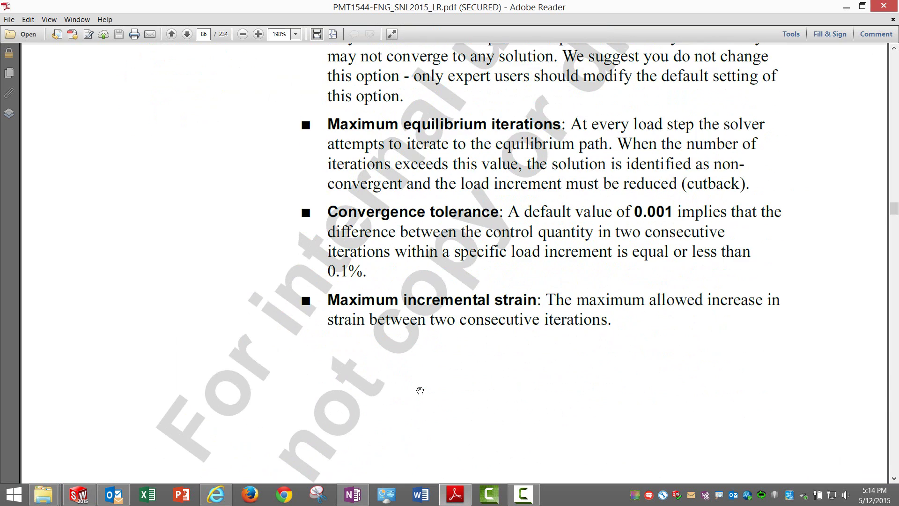
scroll(420, 390, "up", 2)
scroll(418, 389, "up", 1)
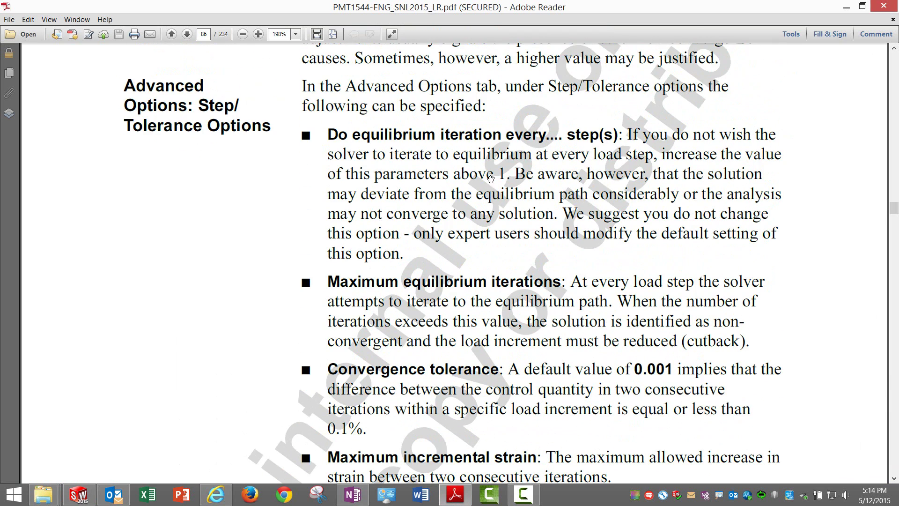
scroll(446, 375, "down", 2)
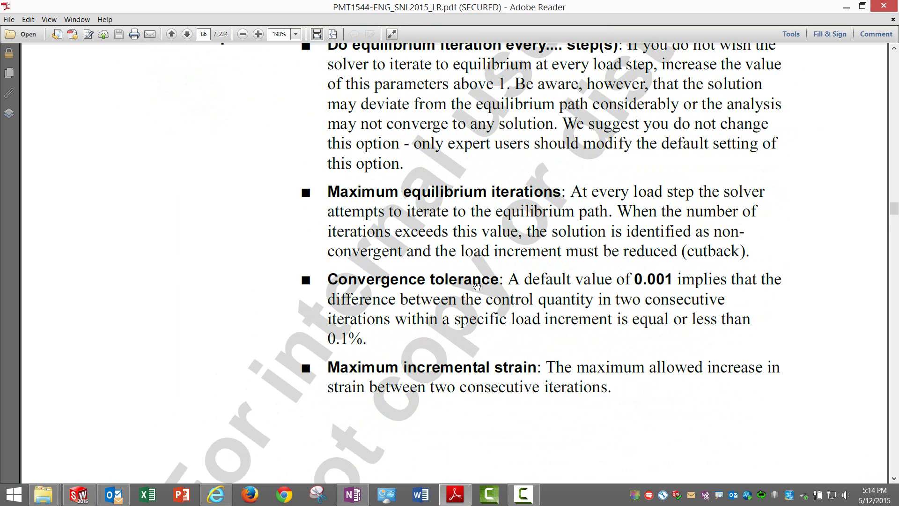
scroll(460, 361, "down", 2)
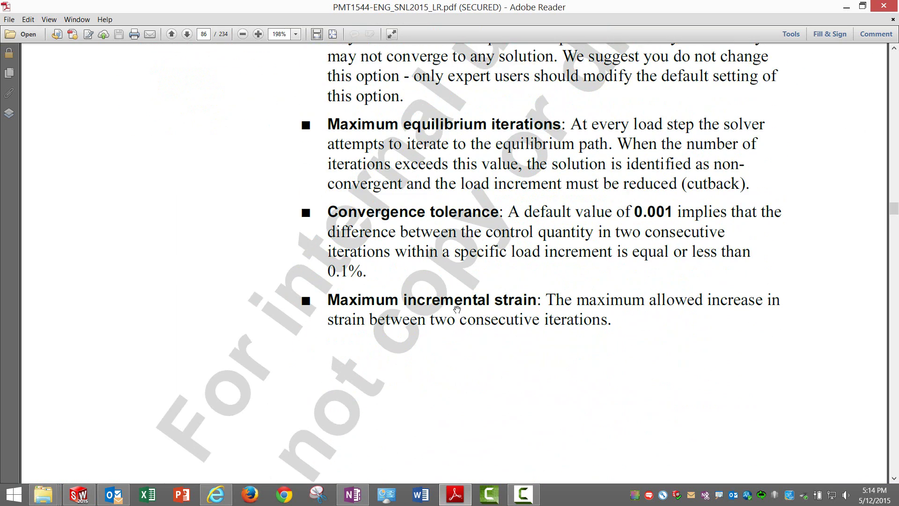
scroll(602, 307, "down", 4)
scroll(578, 310, "down", 10)
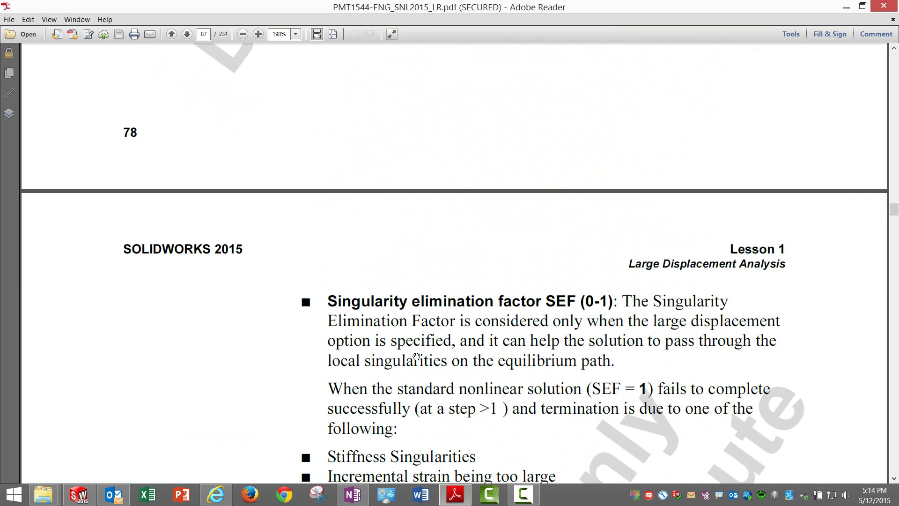
scroll(412, 368, "down", 5)
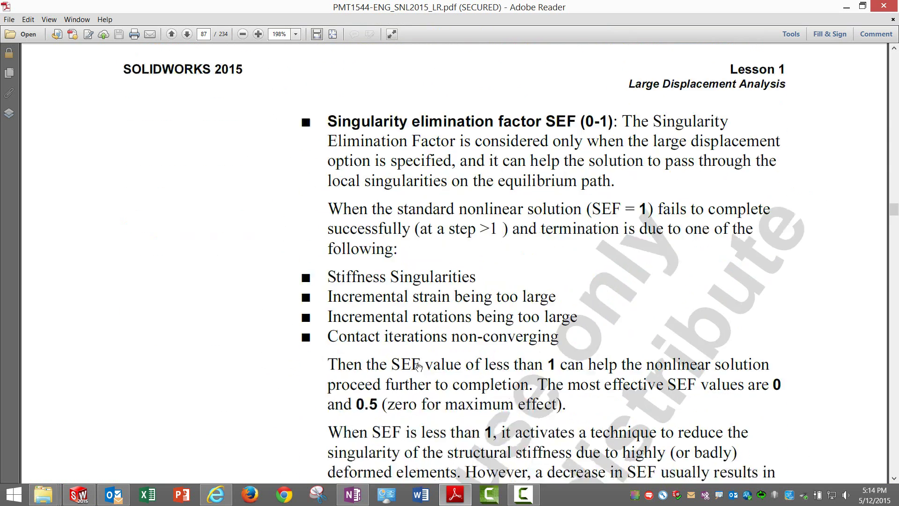
scroll(419, 367, "up", 1)
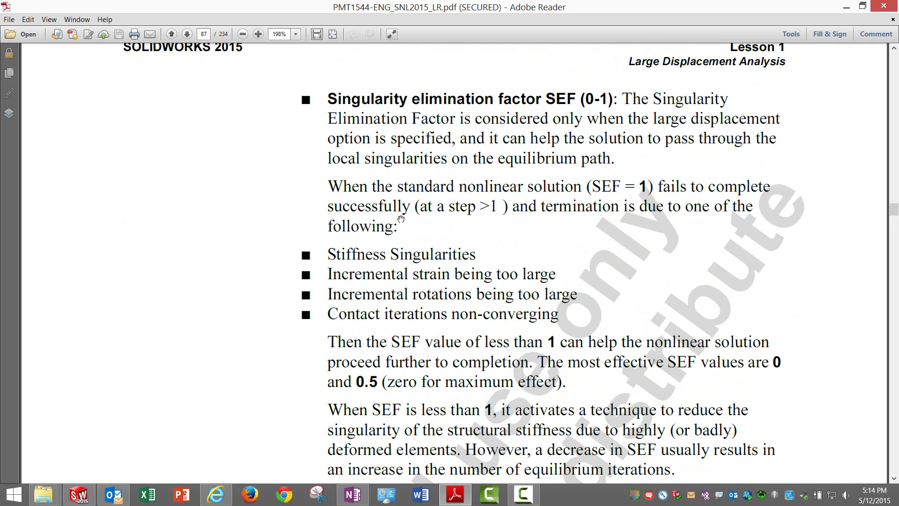
scroll(400, 219, "down", 1)
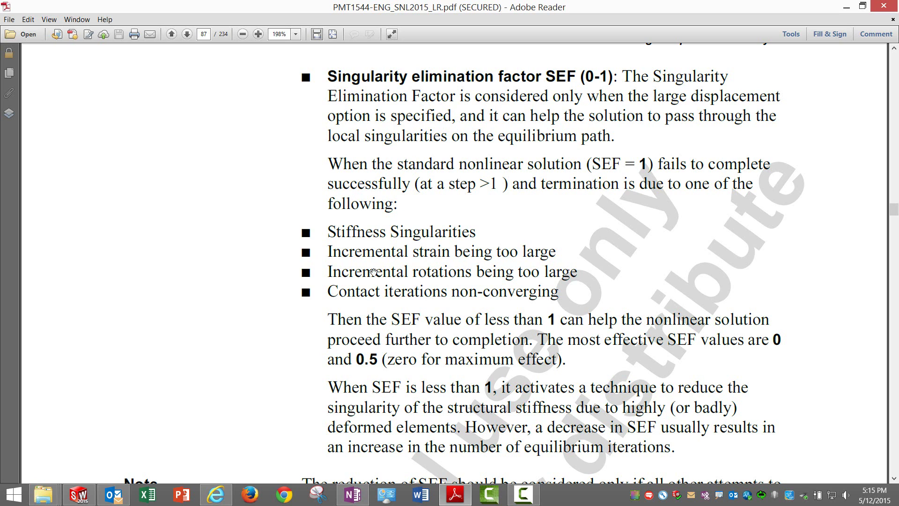
scroll(367, 298, "down", 2)
scroll(366, 298, "down", 2)
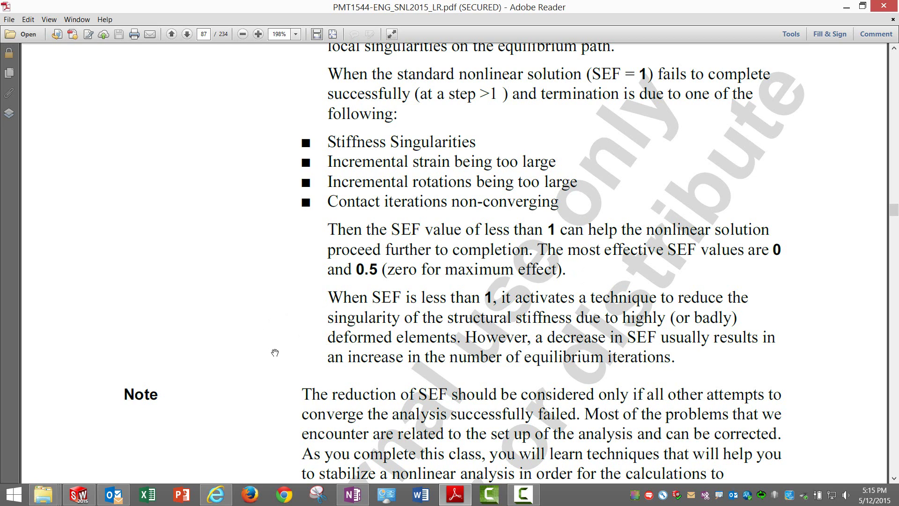
scroll(275, 352, "up", 2)
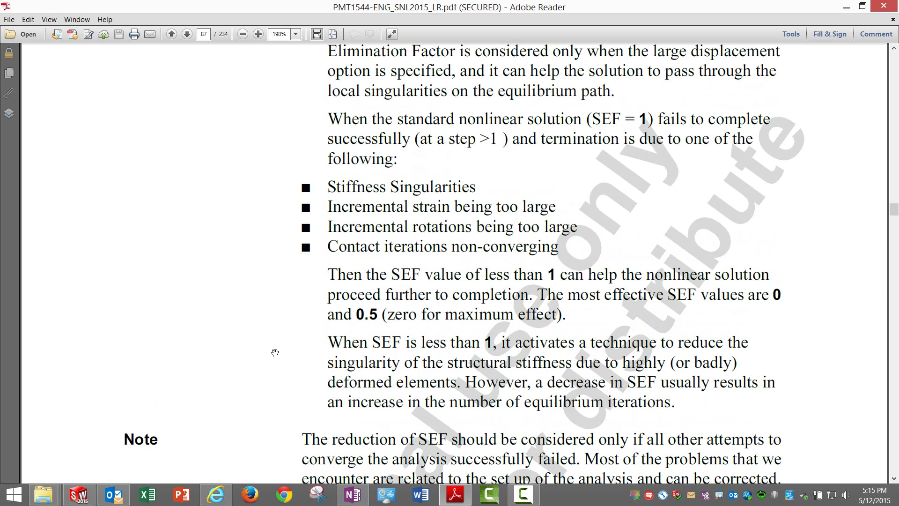
scroll(268, 352, "down", 9)
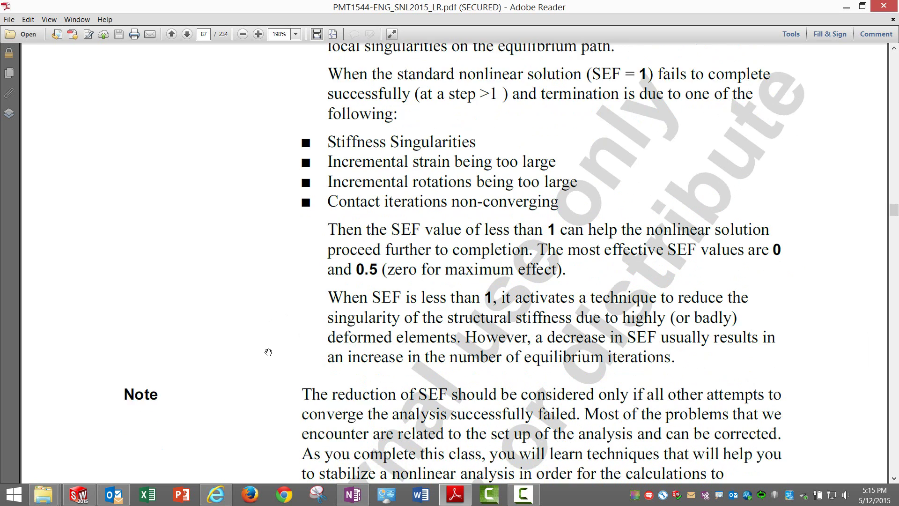
- Scroll past steps 15–17 to page 88's 'Linear Static Study (Large Displacement)' heading
scroll(268, 352, "down", 1)
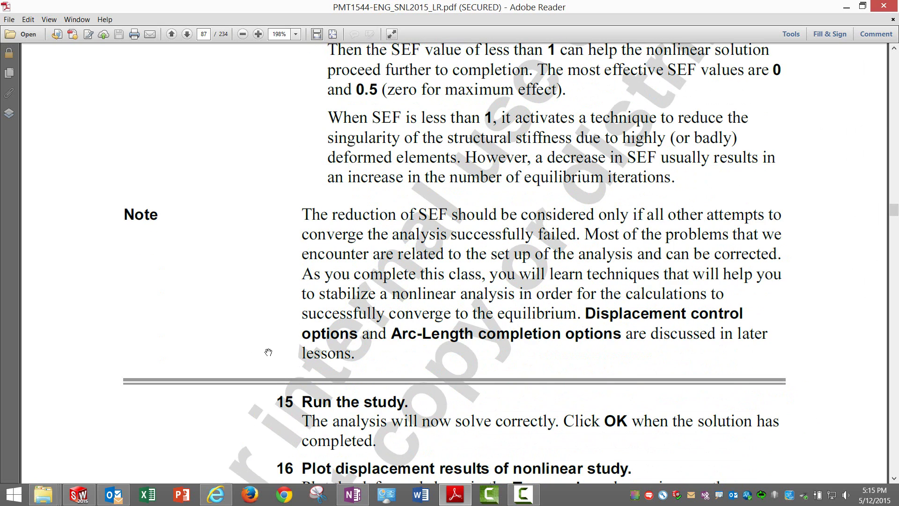
scroll(268, 352, "up", 3)
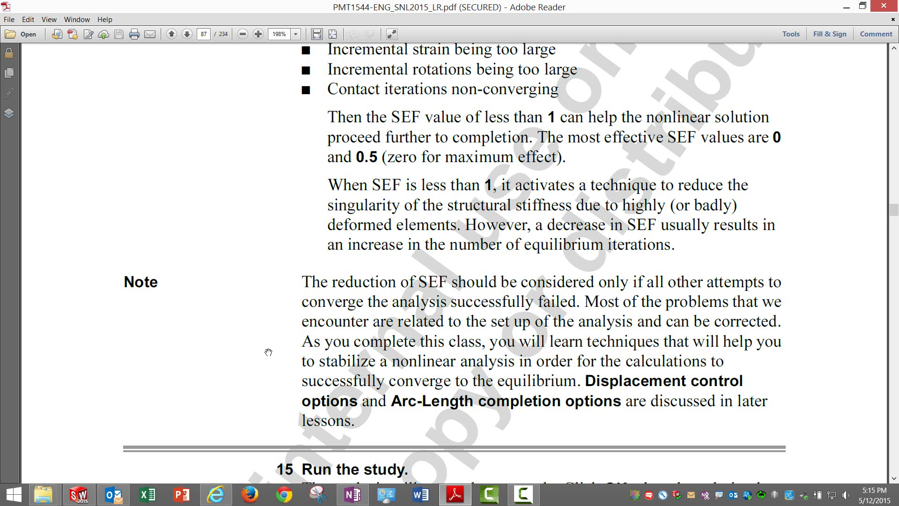
scroll(268, 352, "down", 12)
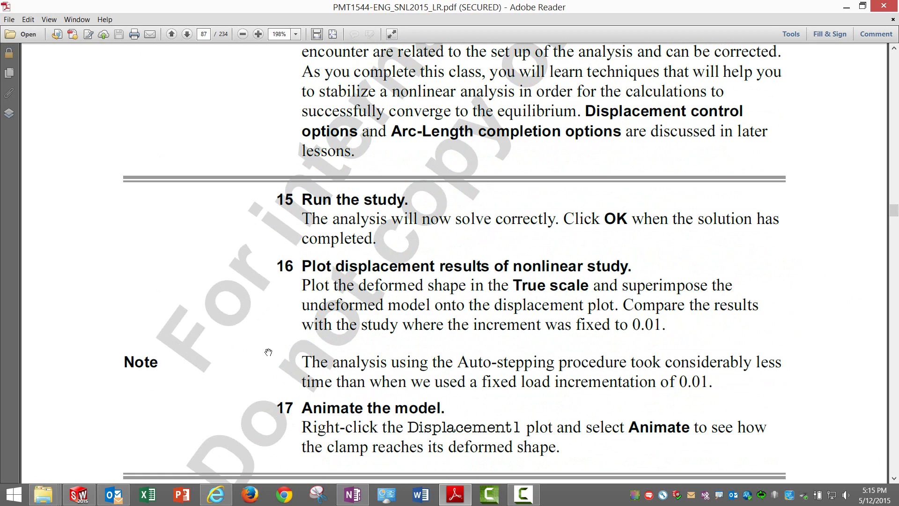
scroll(268, 352, "down", 2)
scroll(269, 352, "down", 20)
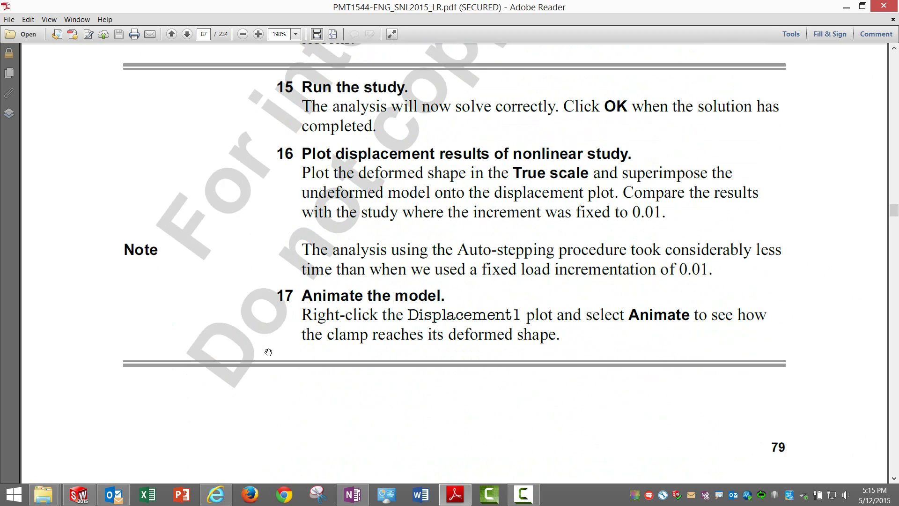
scroll(268, 352, "down", 6)
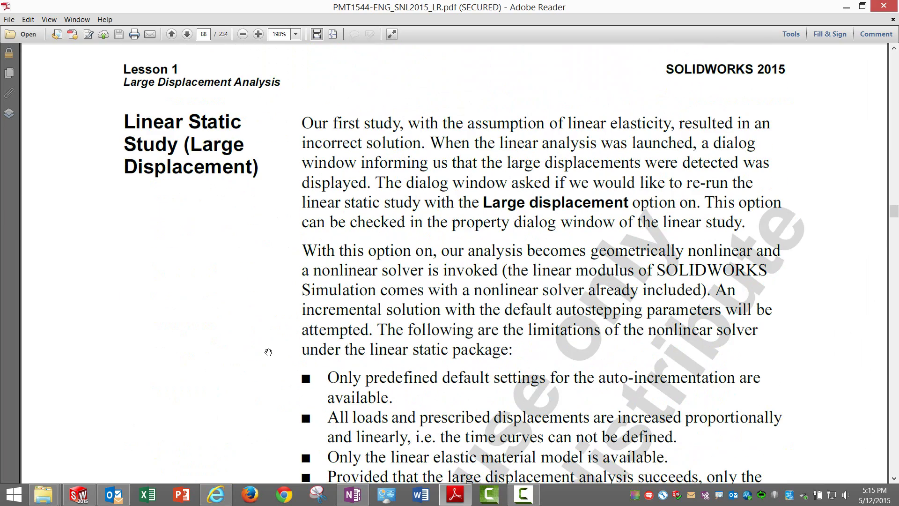
scroll(268, 352, "down", 6)
scroll(268, 352, "up", 5)
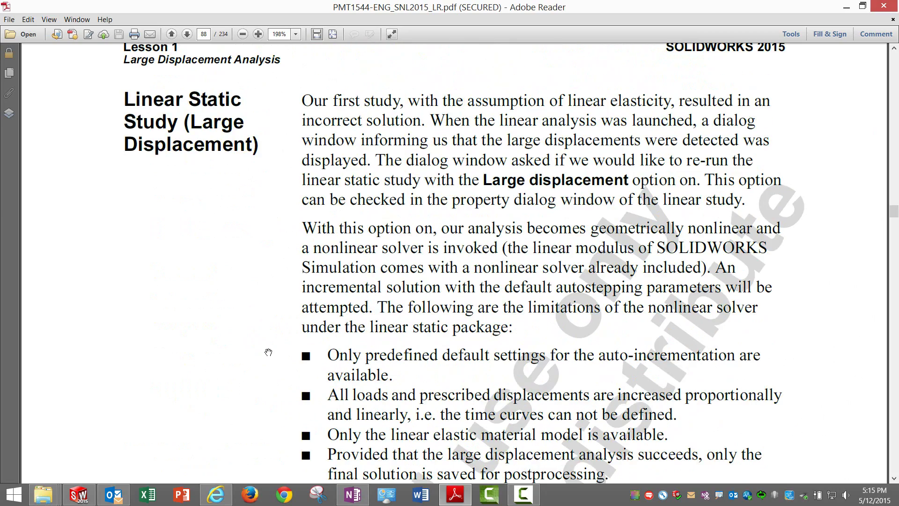
scroll(268, 352, "down", 20)
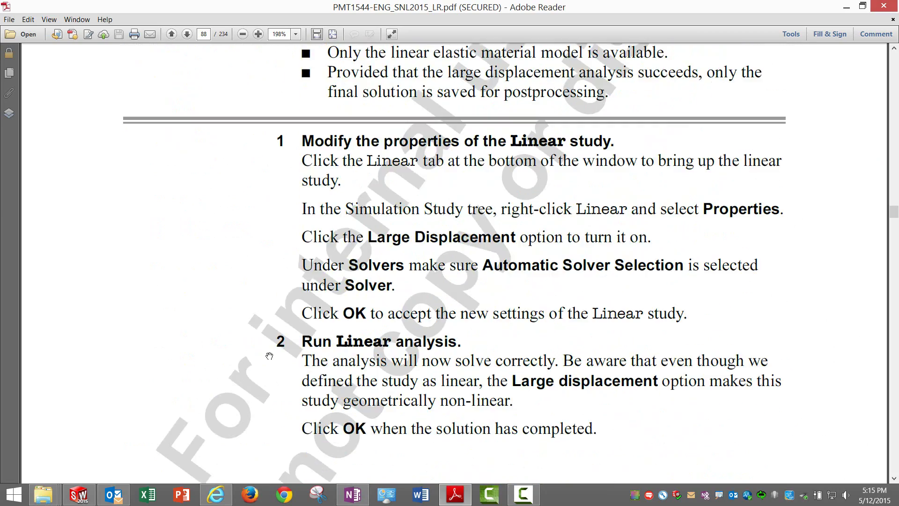
scroll(269, 355, "up", 20)
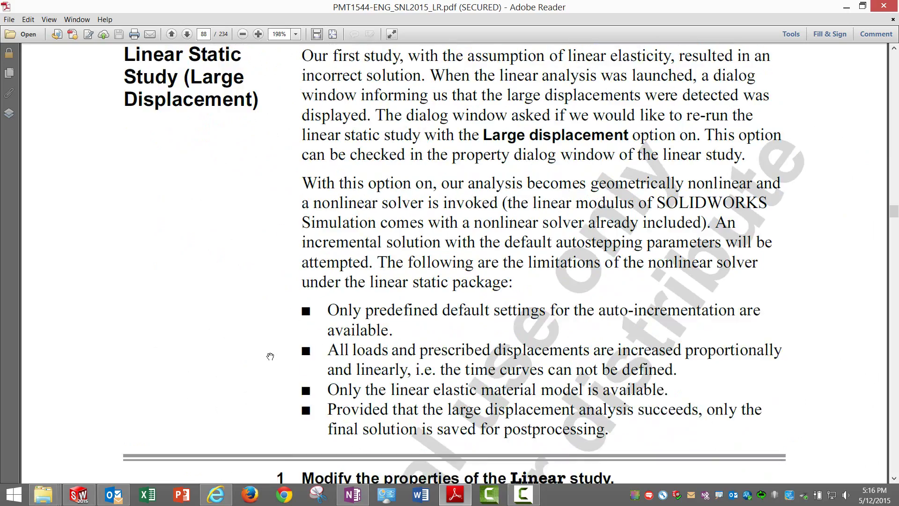